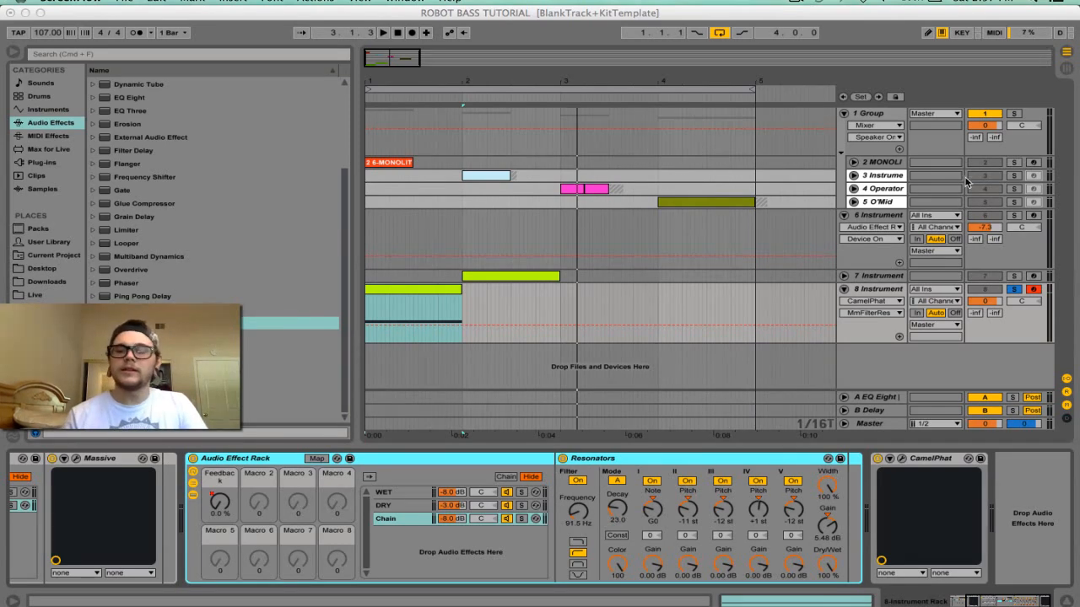
Step: Solo the MONOLITH track, look through its device chain, and play it from bar 1
click(1013, 293)
click(1013, 291)
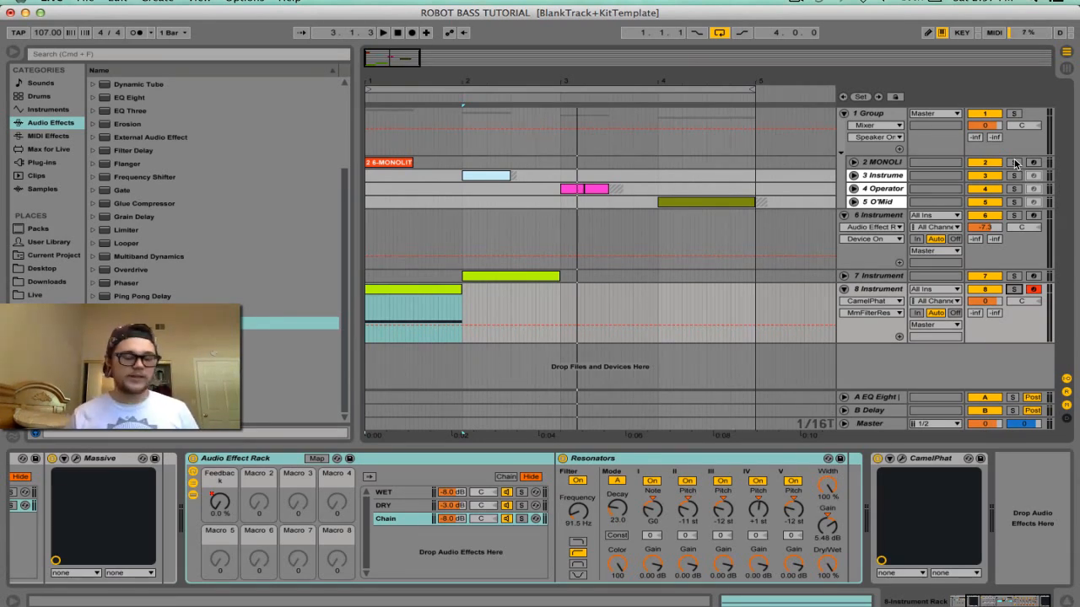
click(1014, 162)
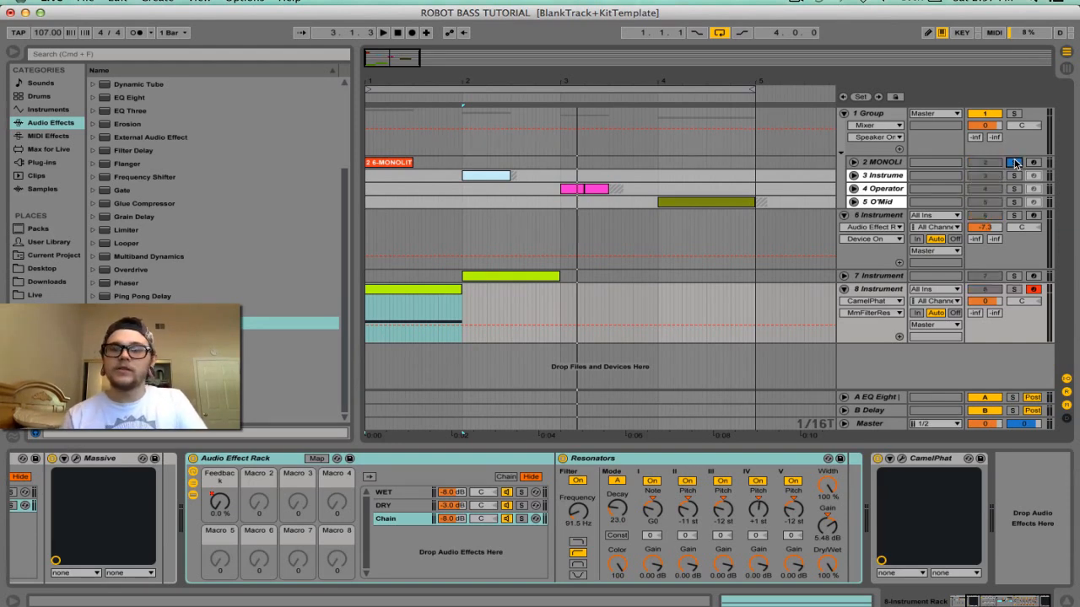
click(398, 32)
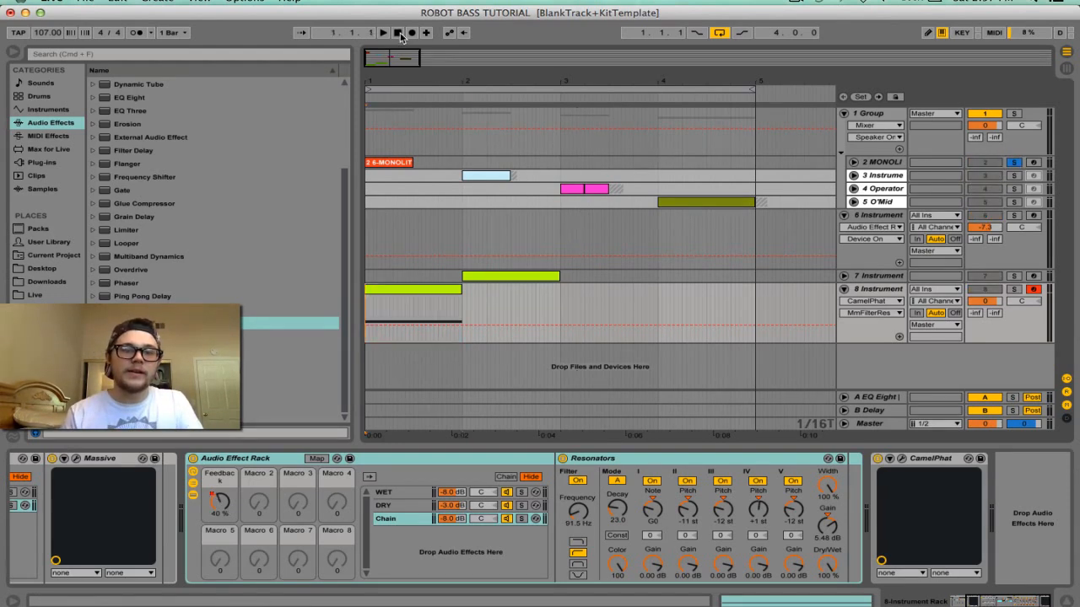
click(881, 162)
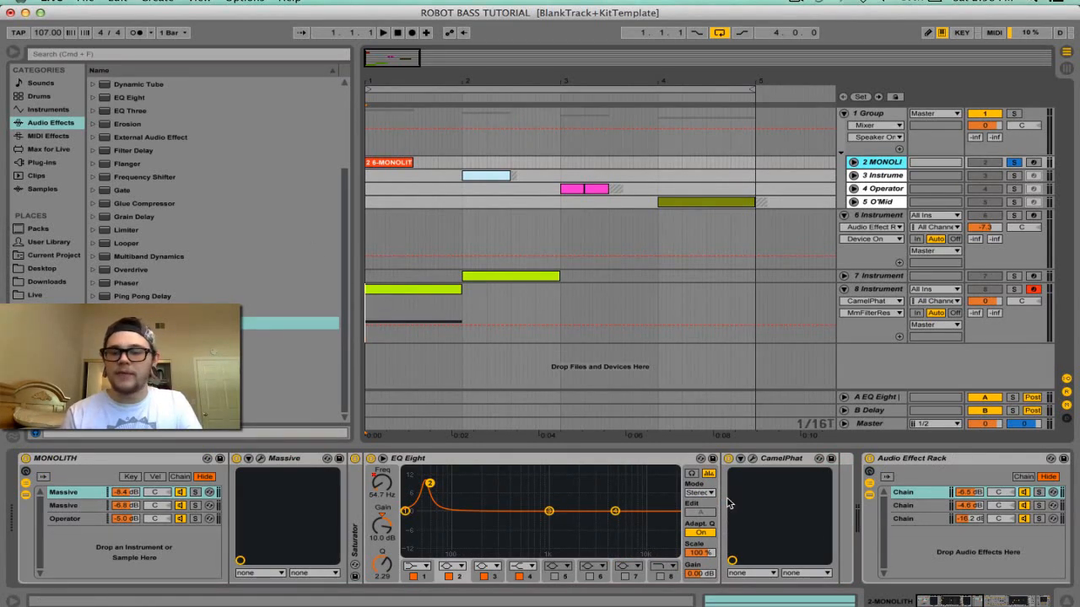
scroll(872, 510, right, 5)
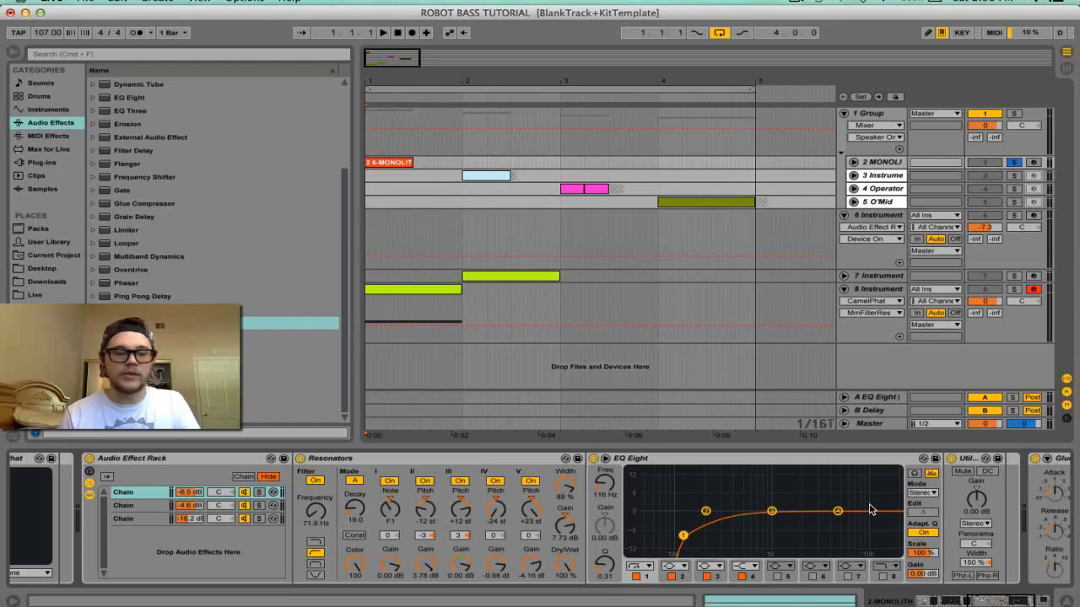
scroll(872, 510, left, 4)
scroll(871, 509, left, 5)
key(space)
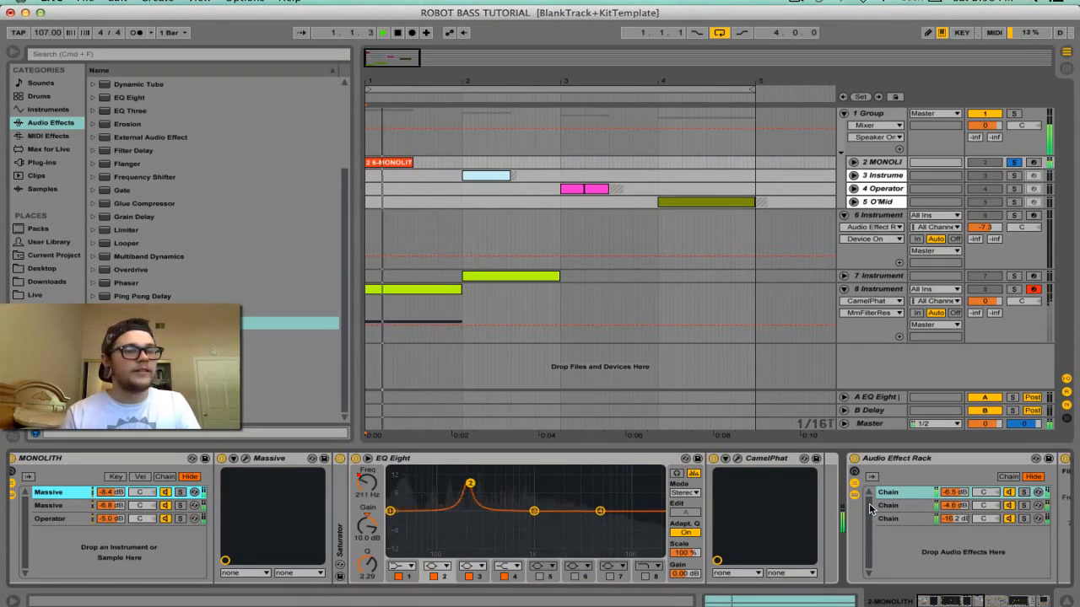
key(space)
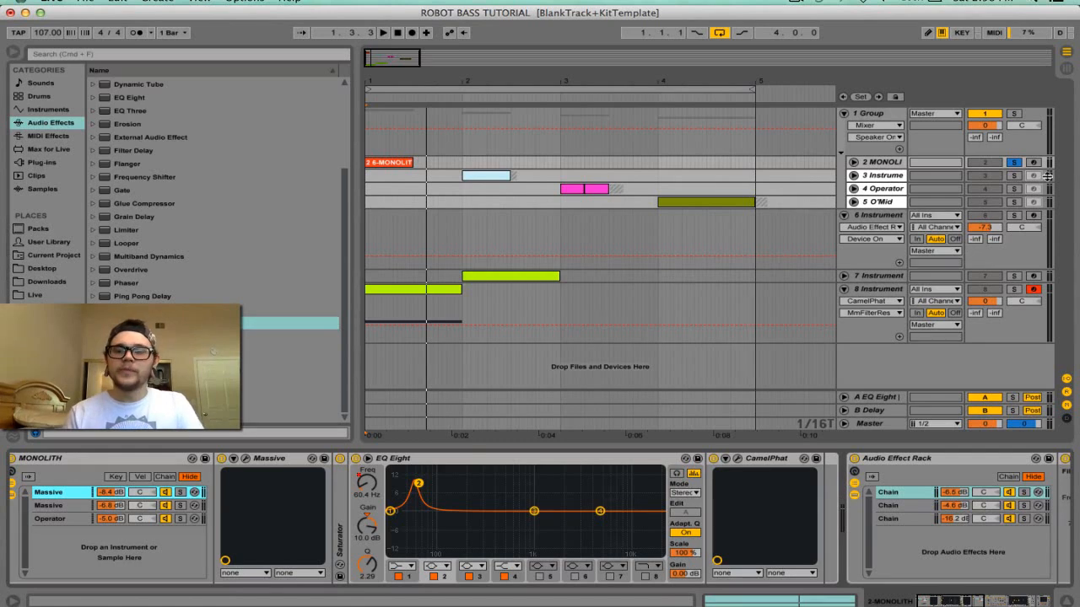
Step: Solo instrument track 3 and play its clip from bar 2
click(1014, 175)
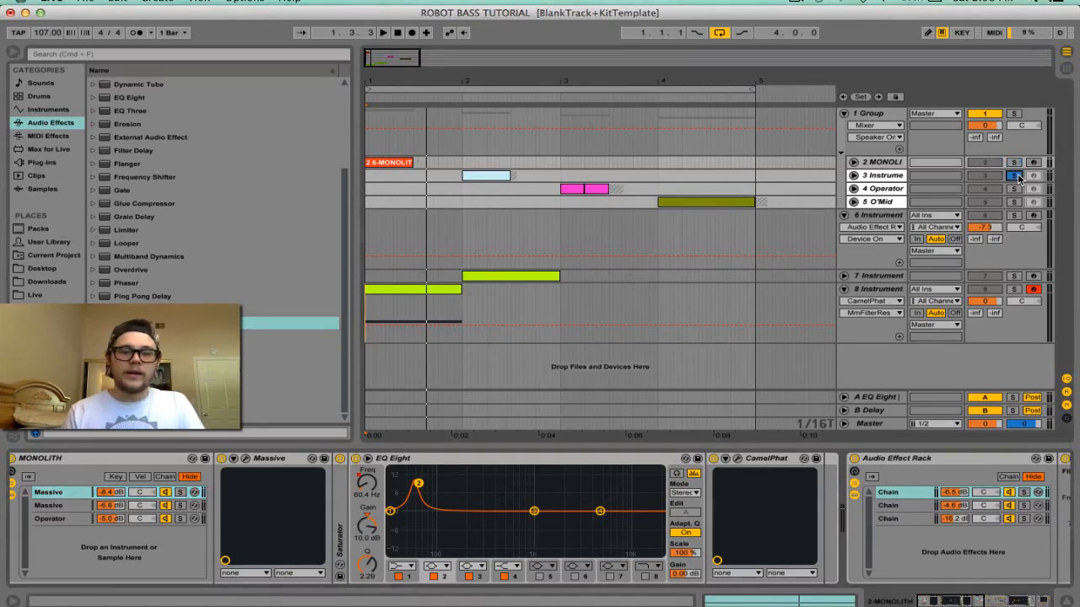
click(461, 164)
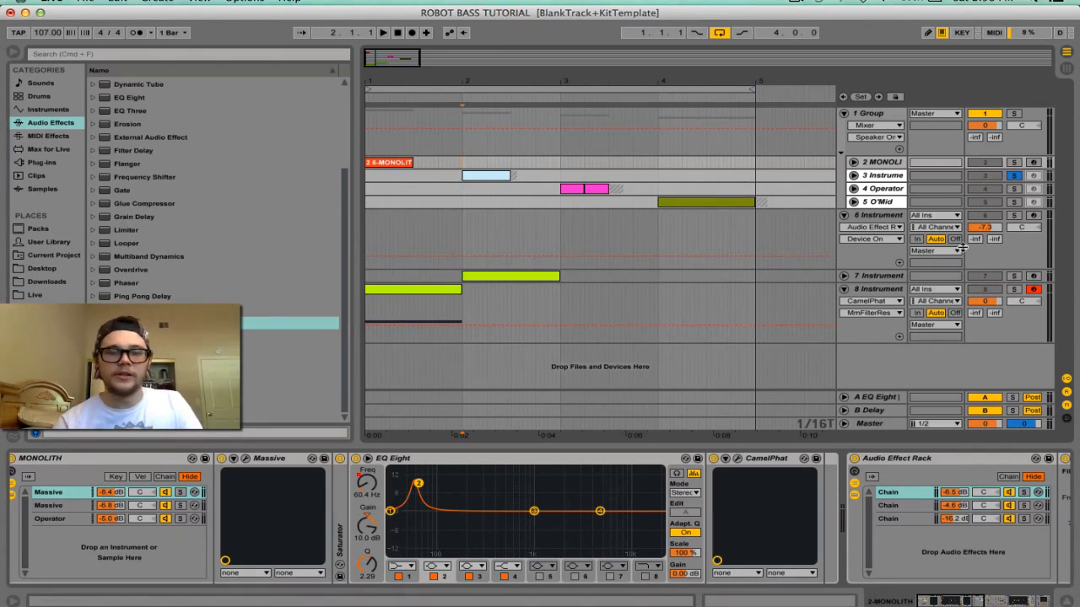
key(space)
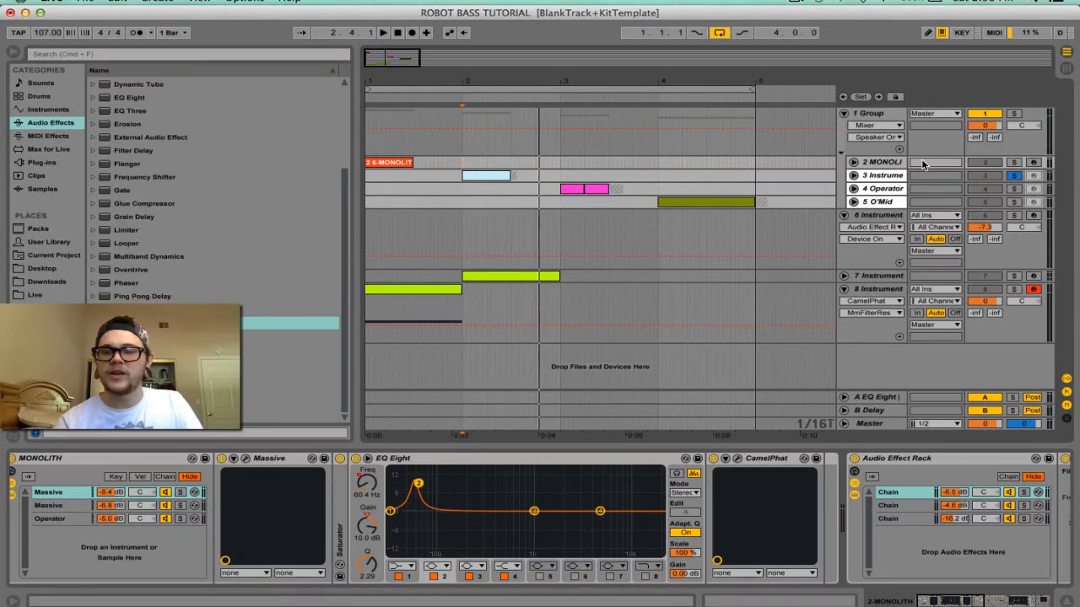
key(space)
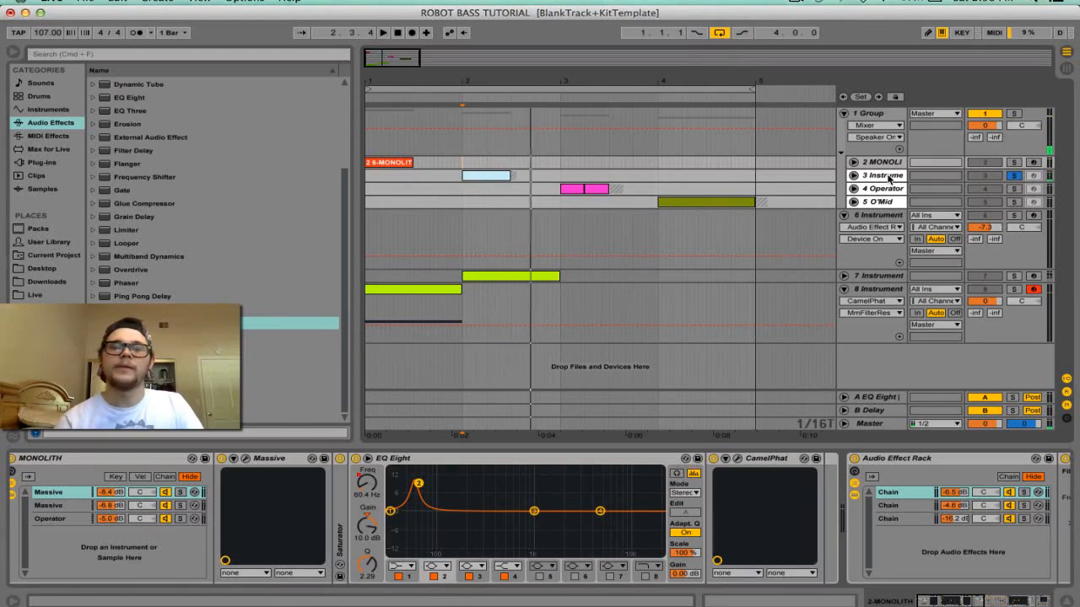
Step: Solo the Operator track and play its clips from bar 3
click(1013, 188)
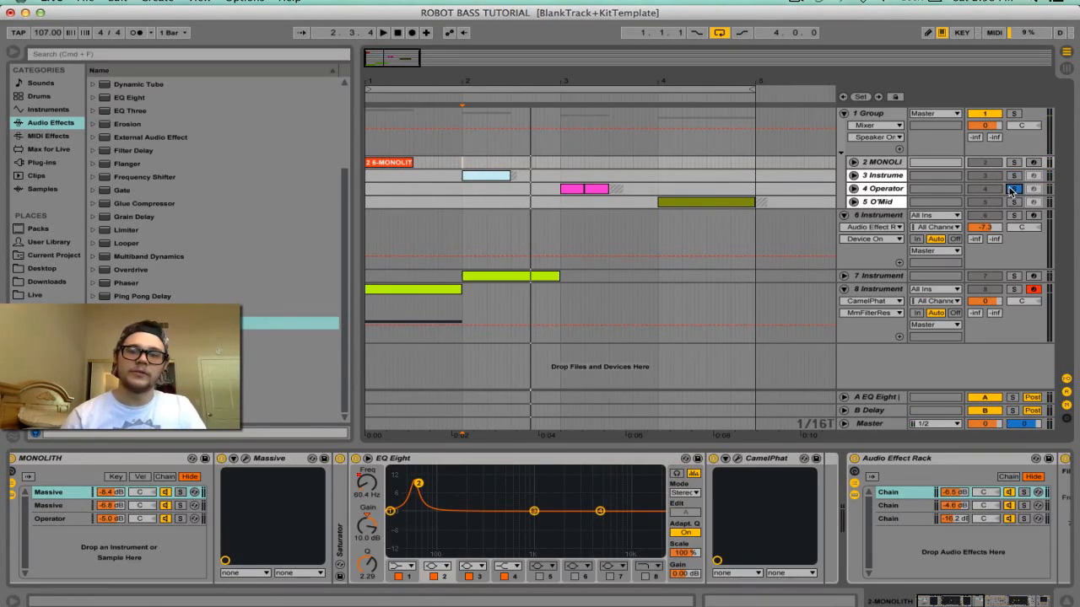
click(561, 162)
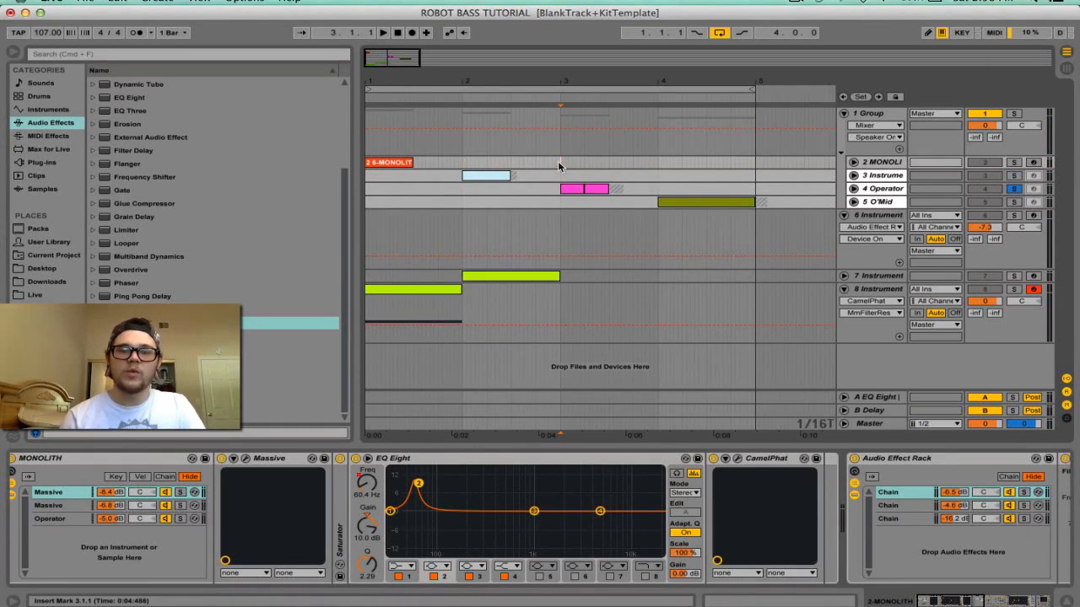
key(space)
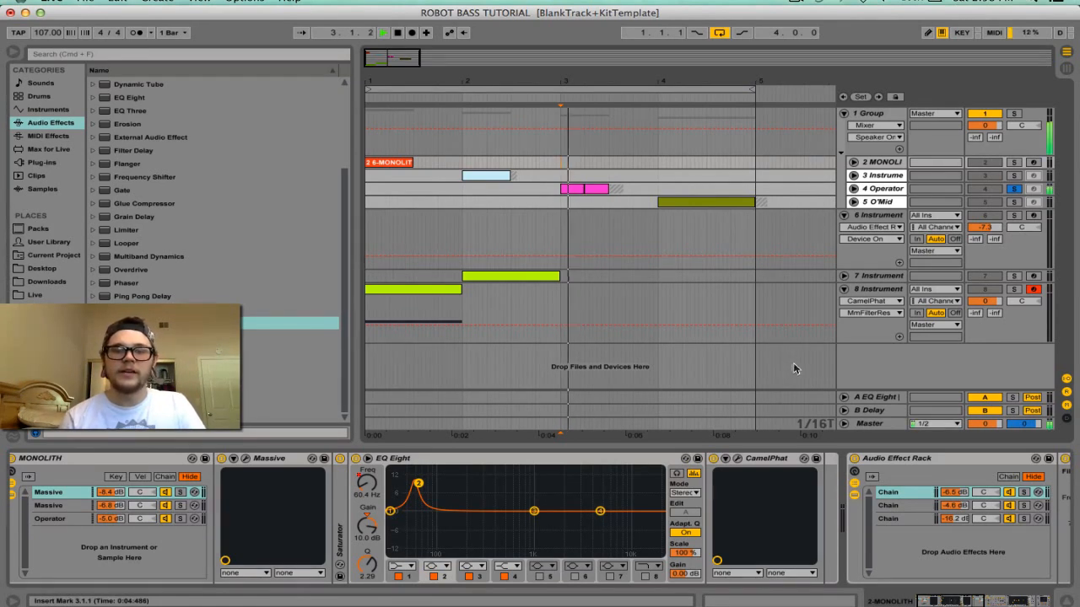
key(space)
key(space)
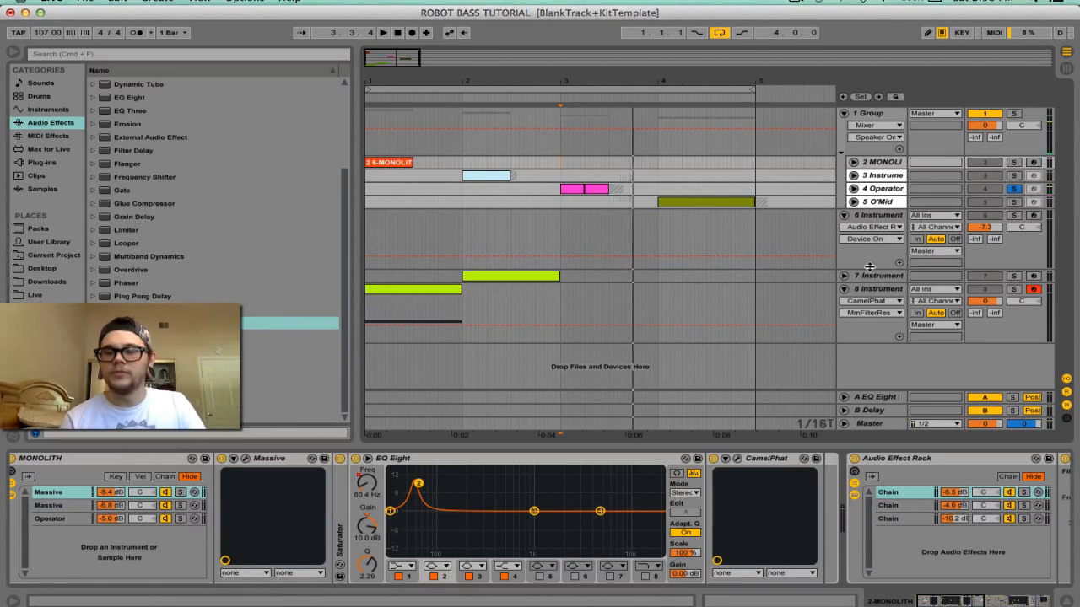
Step: Solo the O'Mid track, show its devices, and play its clip from bar 4
click(1014, 201)
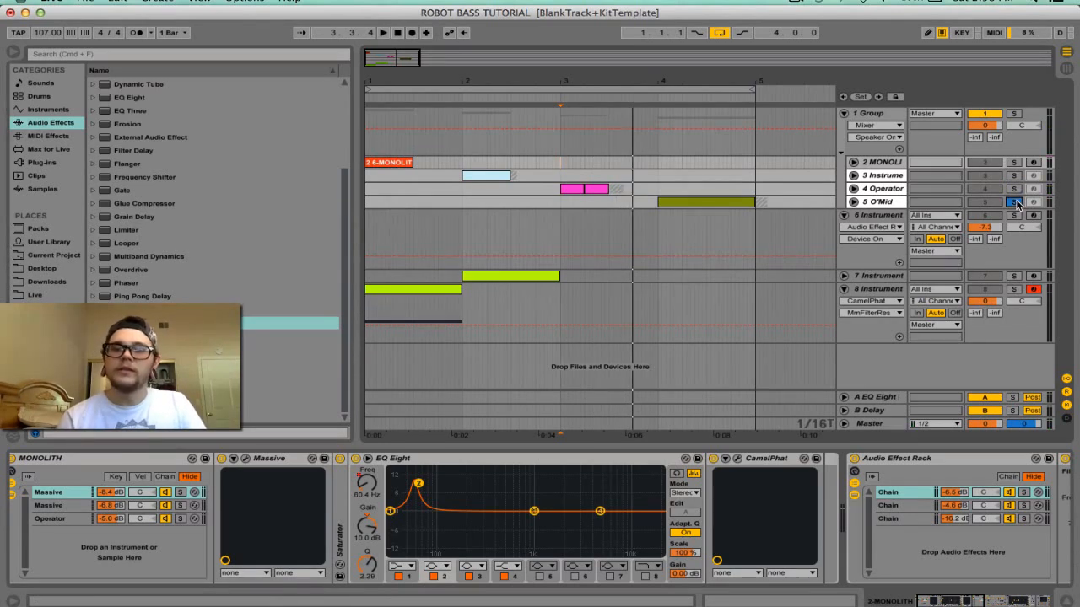
click(657, 180)
click(894, 206)
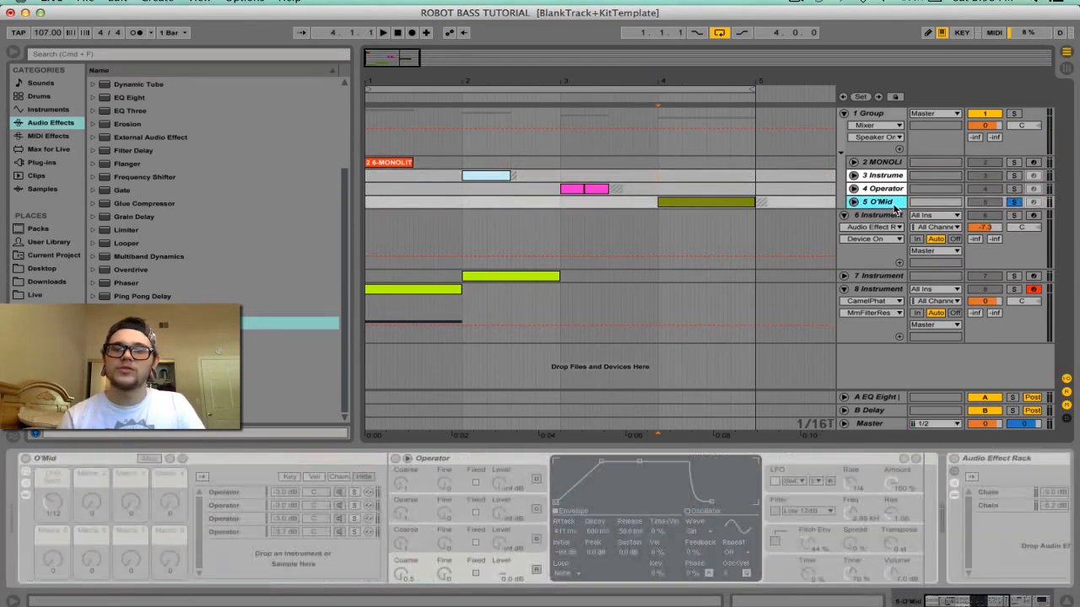
key(space)
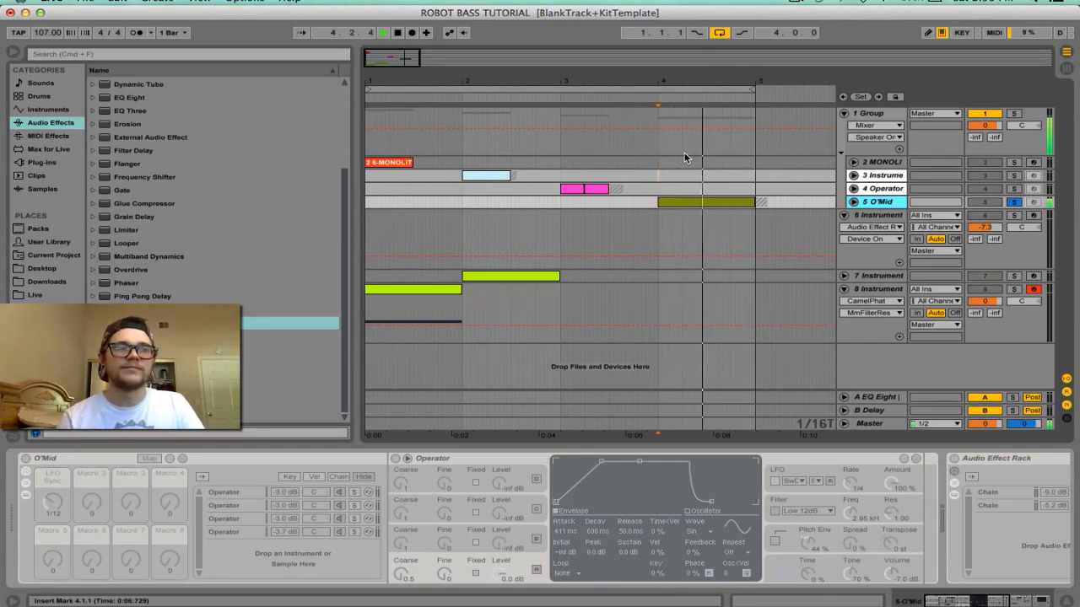
key(space)
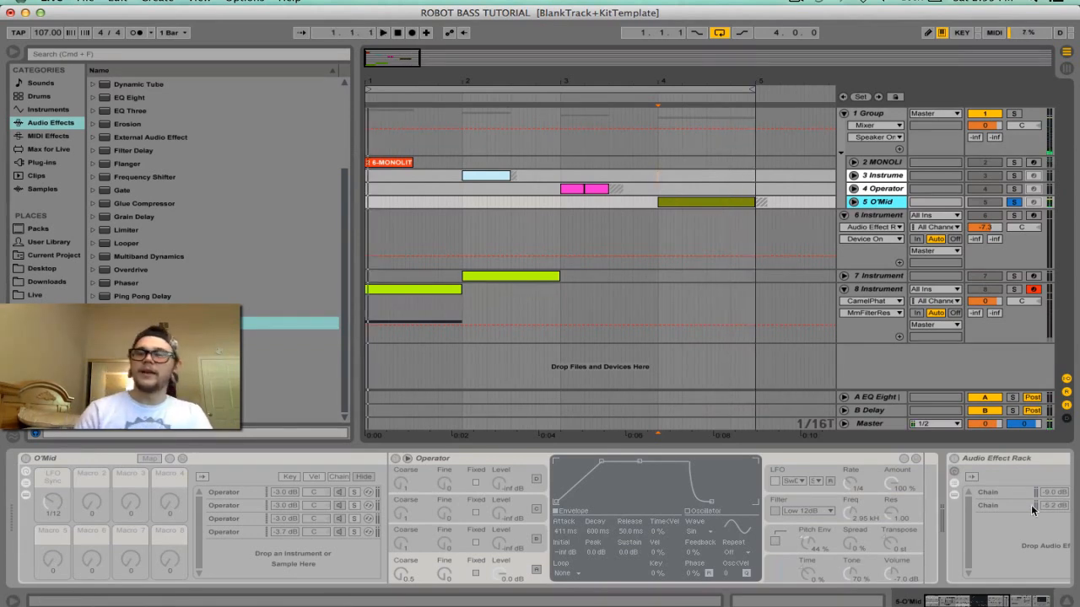
Step: Solo instrument track 8 and play its clip from bar 1
click(1015, 290)
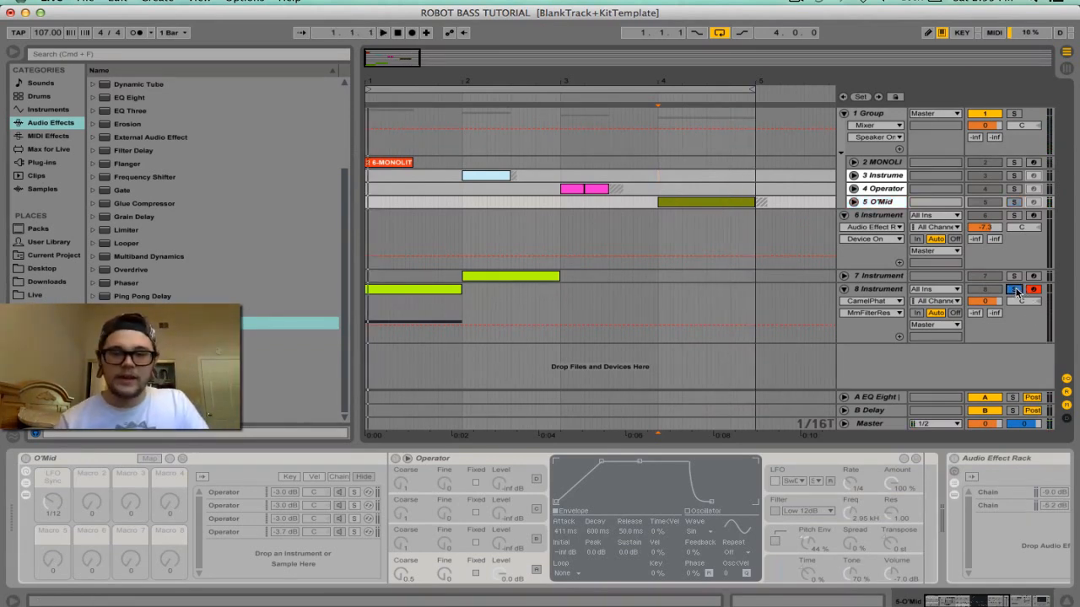
click(401, 33)
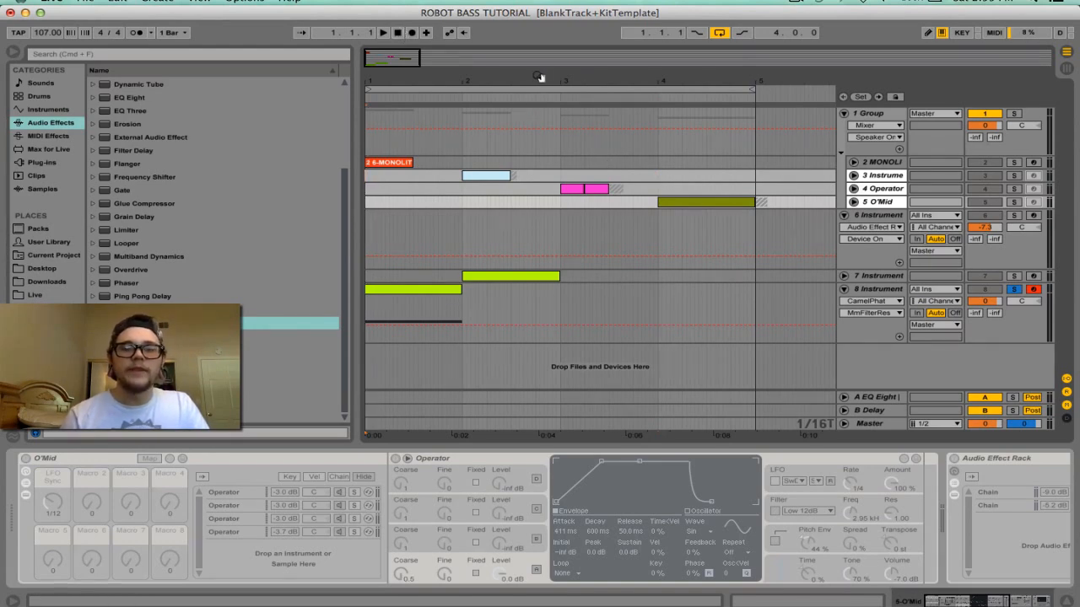
key(space)
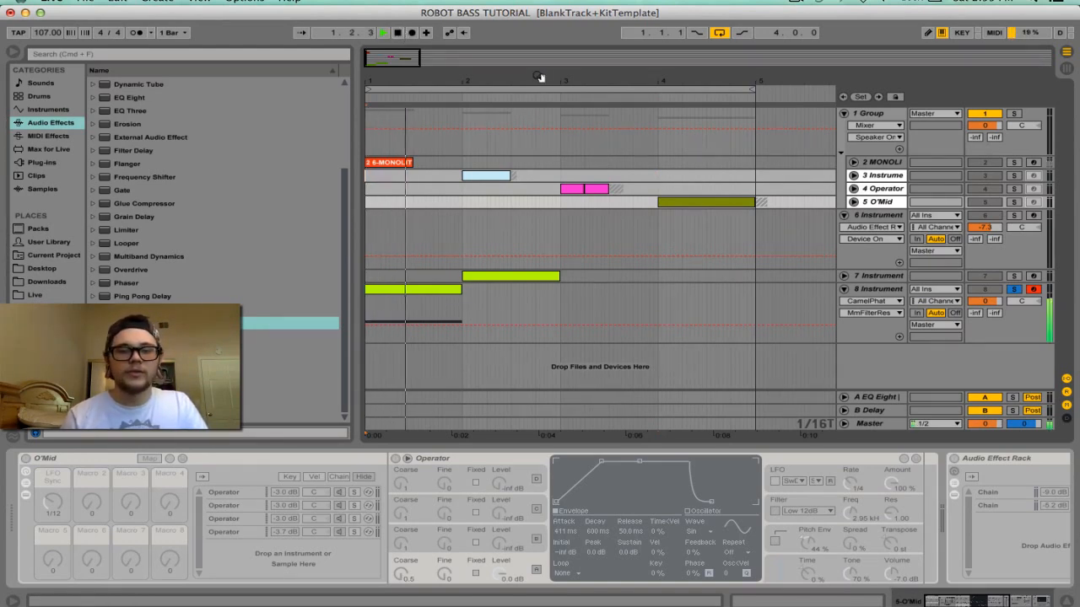
key(space)
key(space)
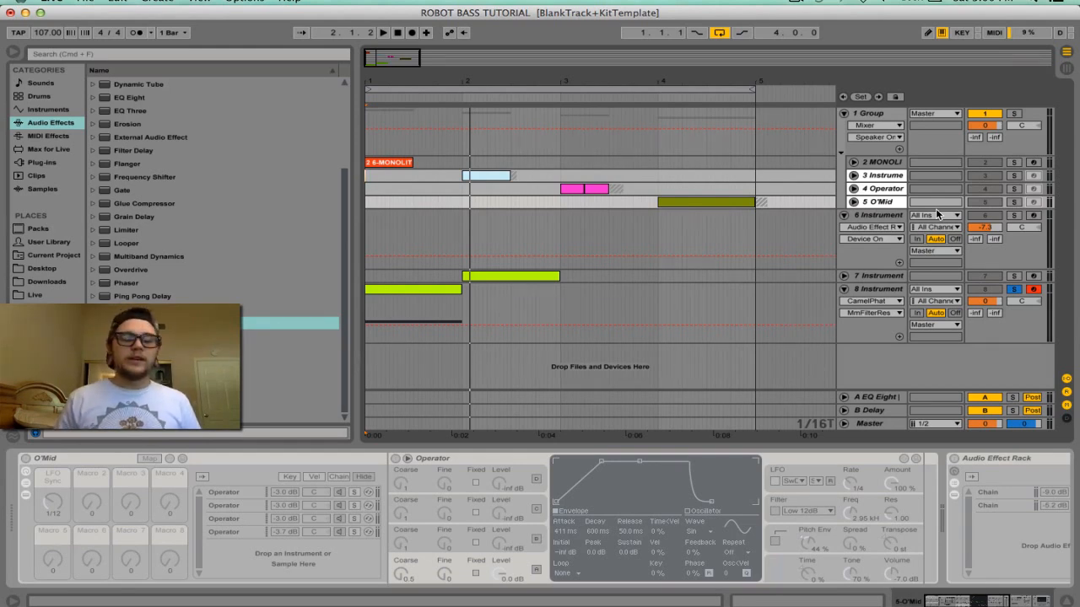
Step: Solo the first Massive chain in track 8's Instrument Rack and open its Massive plug-in window
click(876, 291)
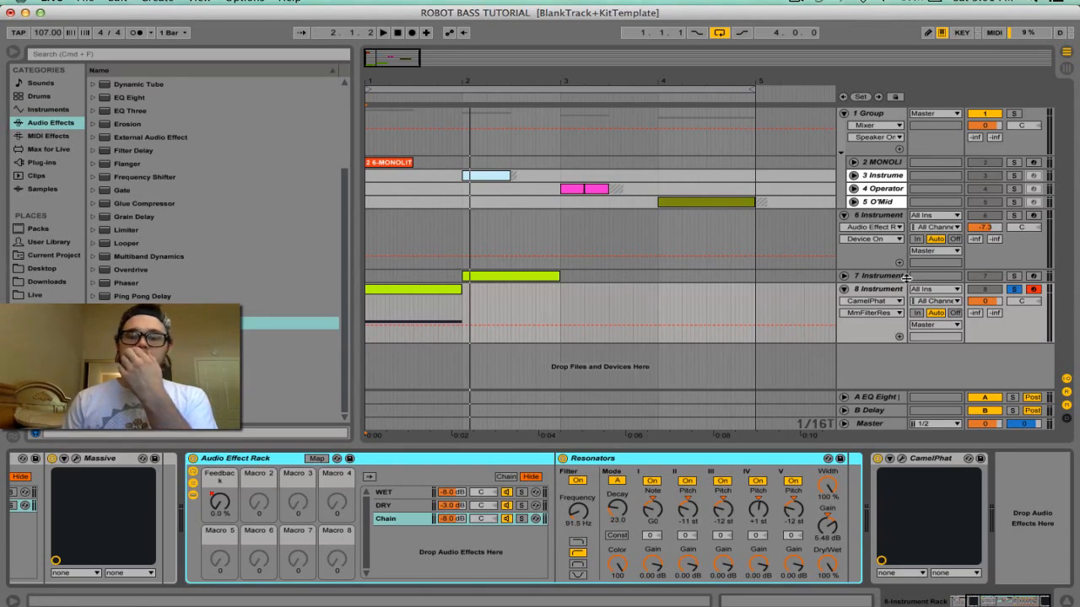
scroll(593, 507, left, 5)
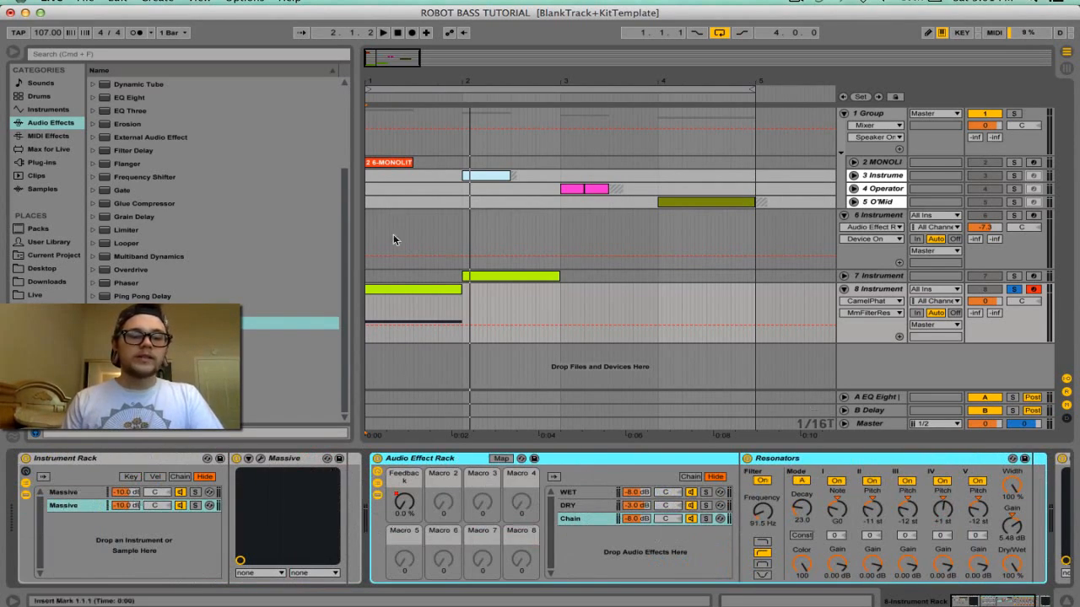
click(196, 493)
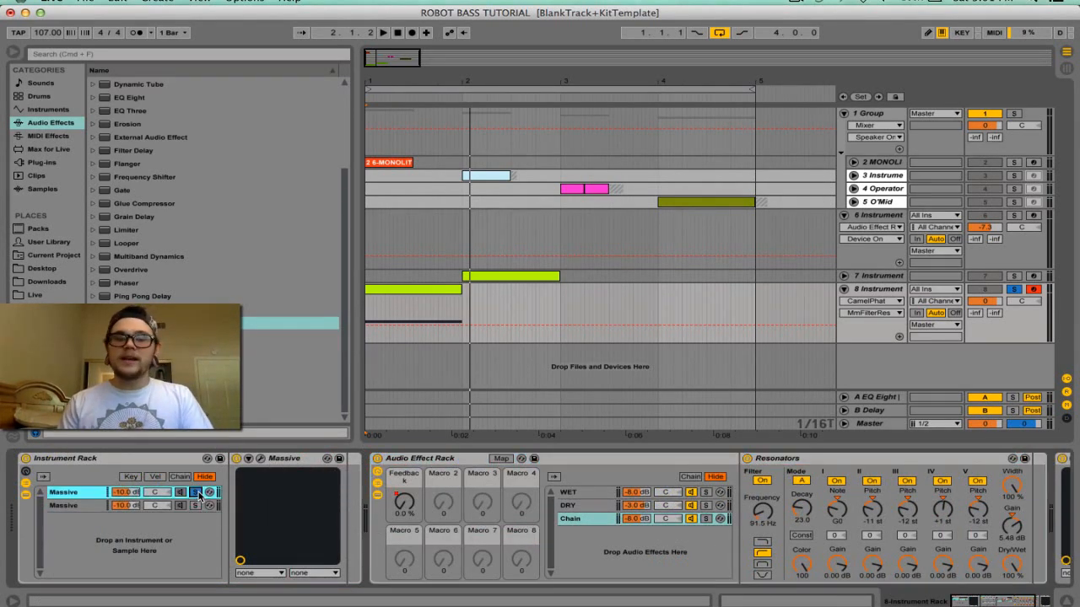
click(259, 458)
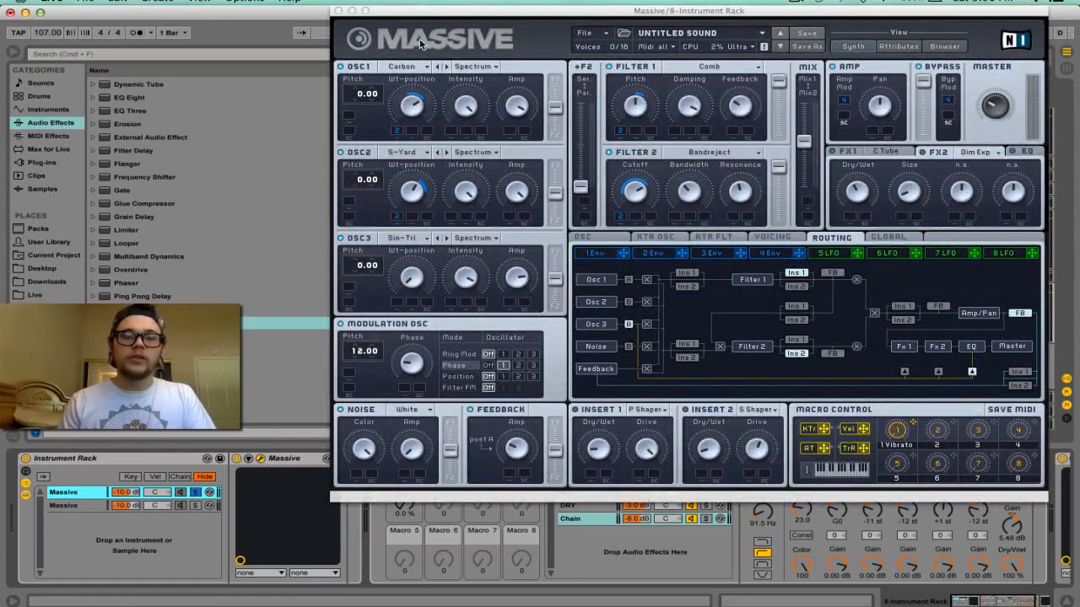
drag(416, 11, 345, 11)
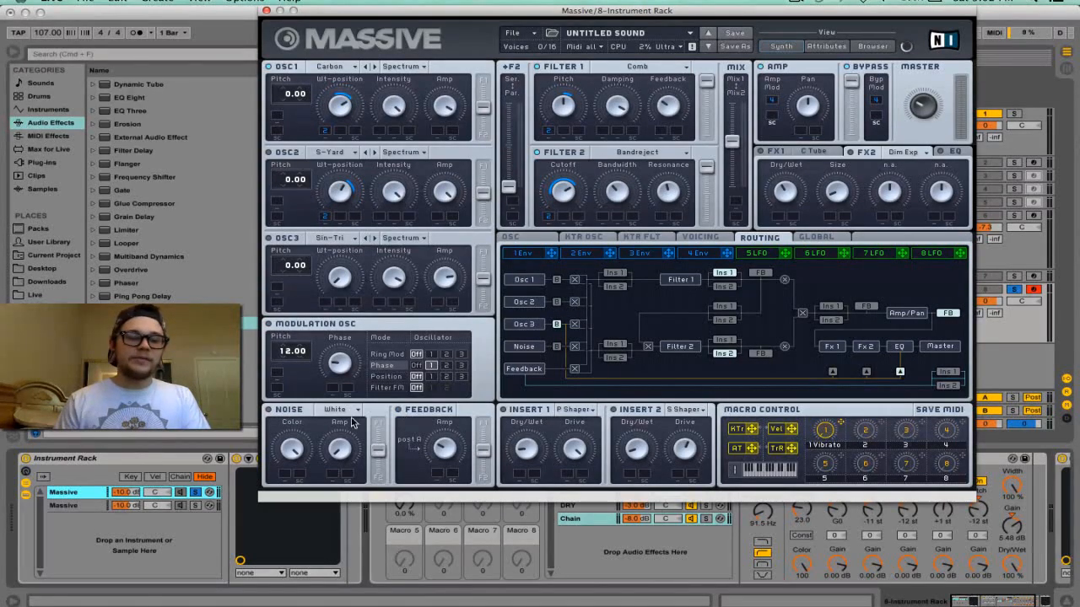
Step: Switch off the Audio Effect Rack and CamelPhat on track 8, and bring the Massive window back into view
drag(571, 11, 705, 482)
scroll(802, 462, right, 5)
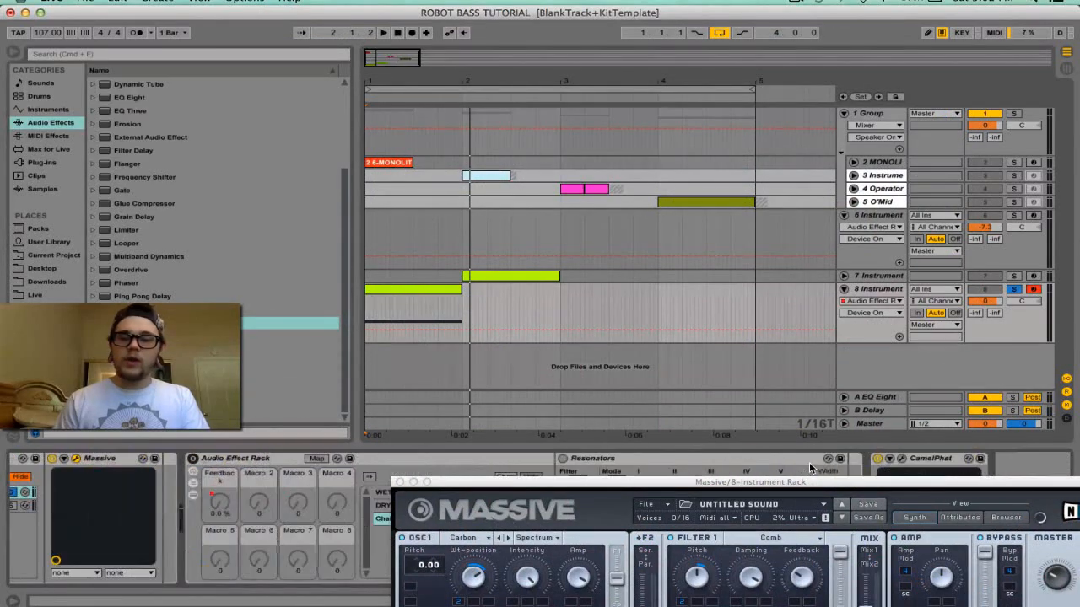
click(877, 459)
drag(801, 479, 699, 67)
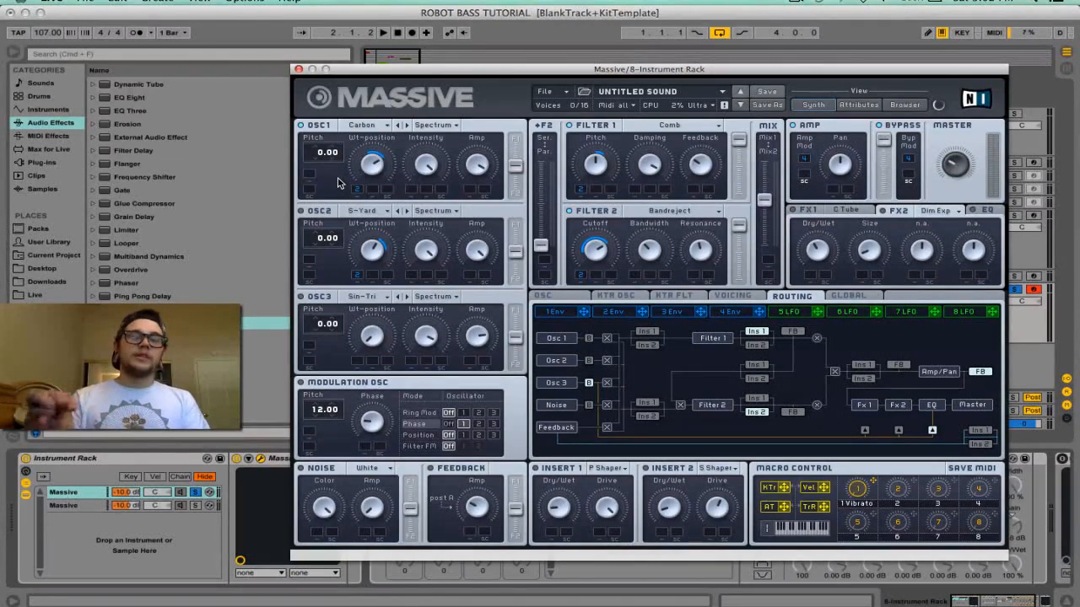
Step: Display envelope 2 in Massive and play the dry patch from bar 1
click(628, 312)
key(space)
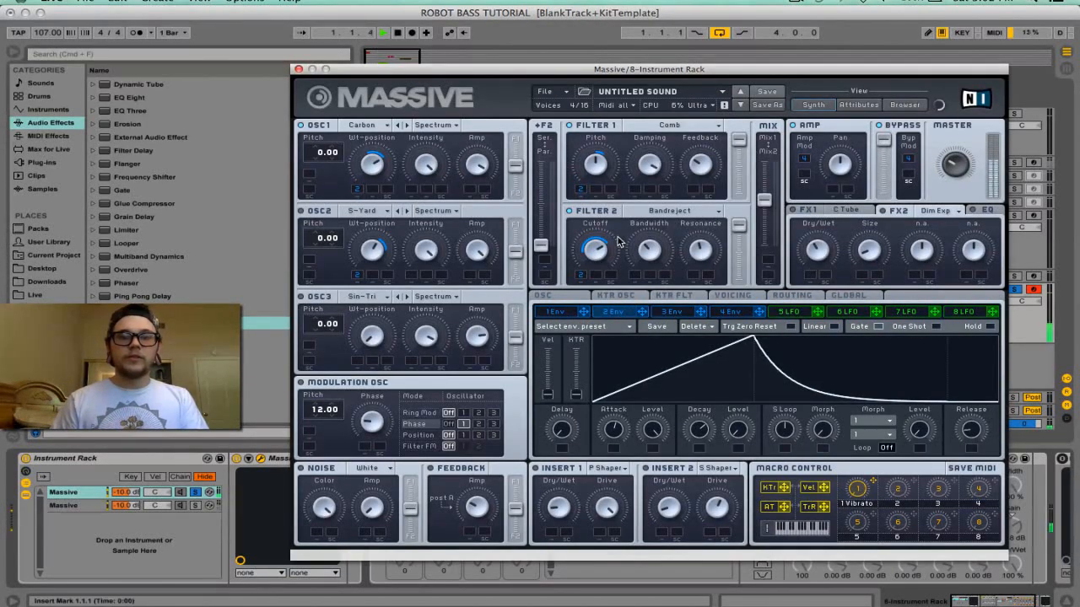
key(space)
Step: Set the first Massive chain's volume to 0 dB and listen to the patch from bar 1 at the new level
click(130, 495)
text(0)
key(Return)
key(space)
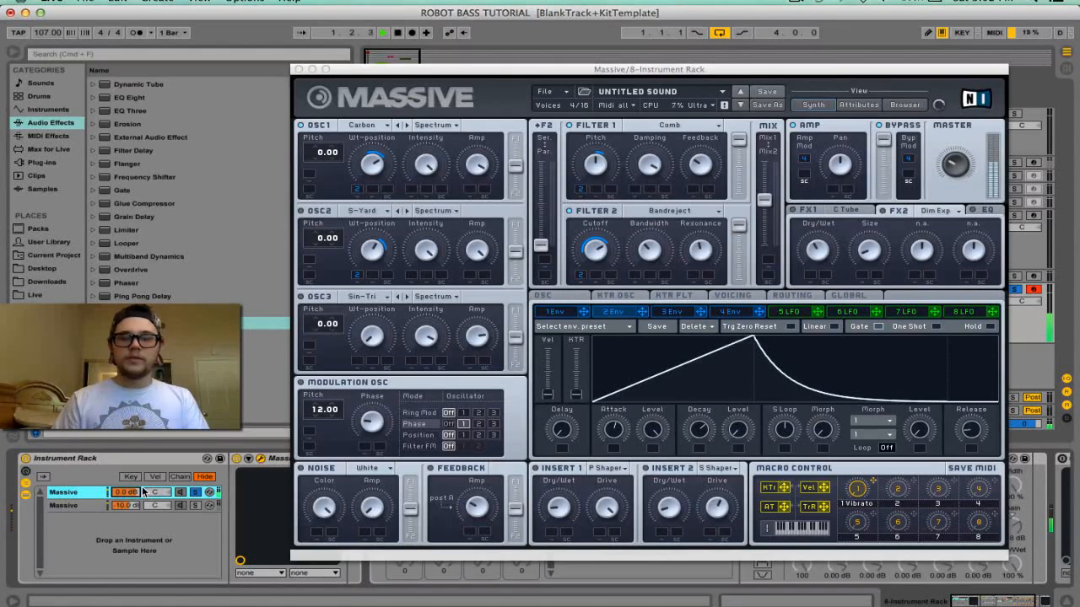
key(space)
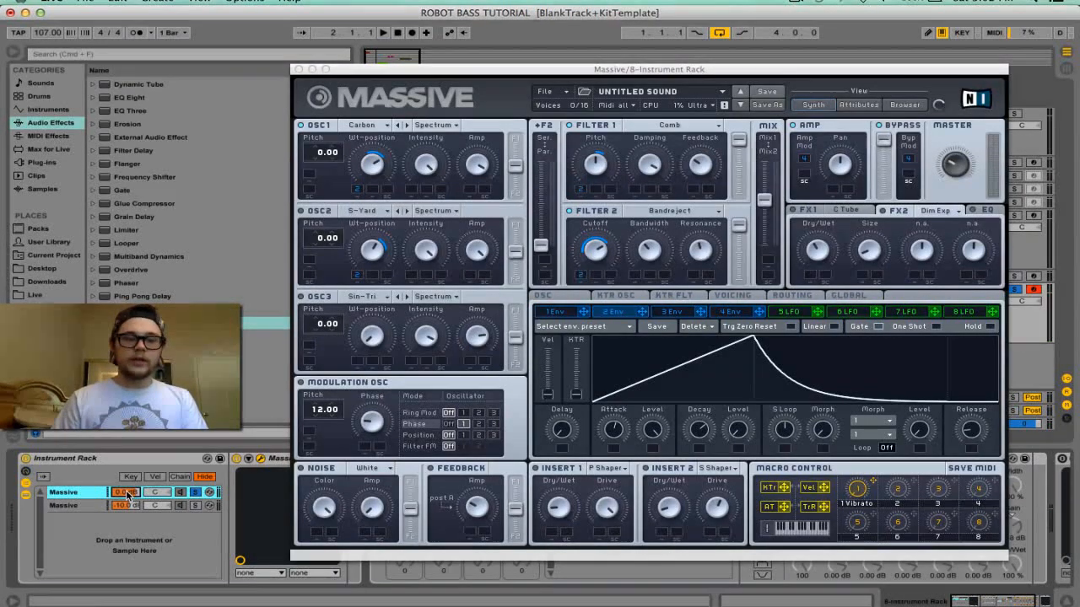
click(313, 211)
key(space)
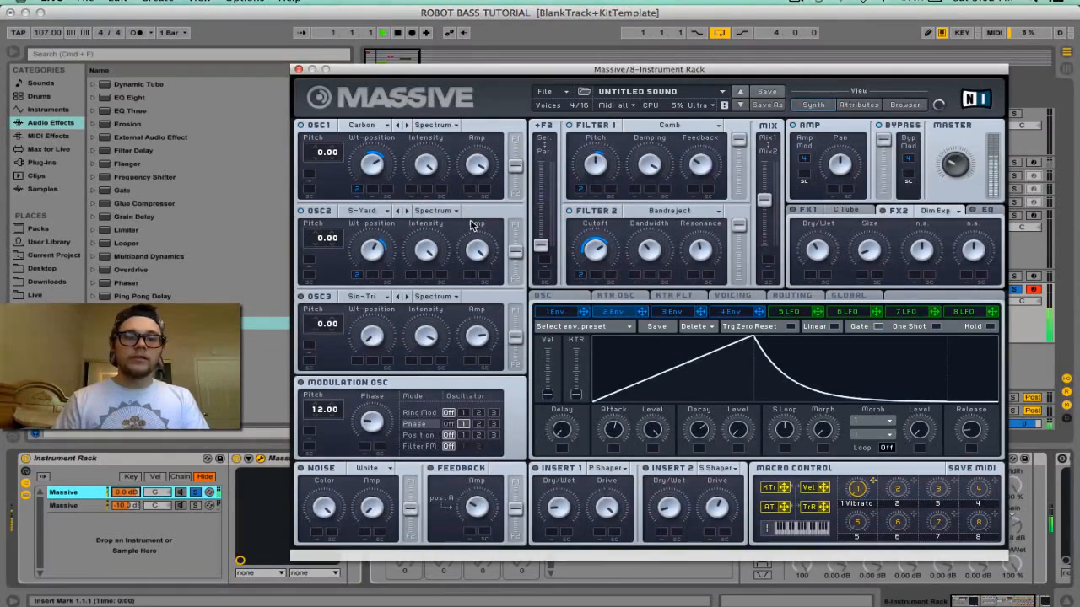
key(space)
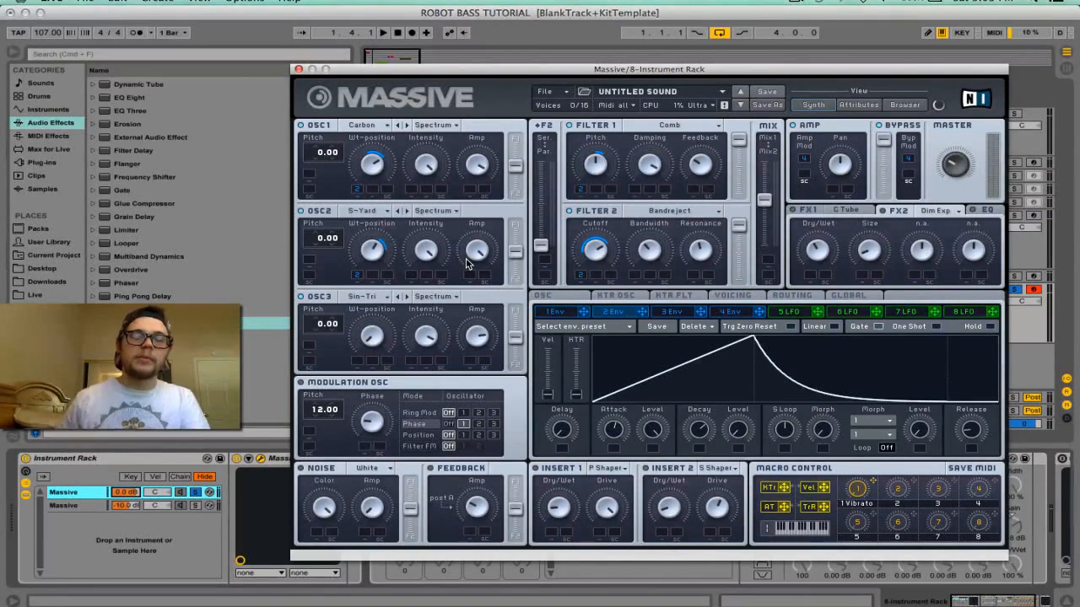
Step: Display Massive's Routing page, examine how oscillator 3 is routed through the bypass, and listen to the patch
click(774, 297)
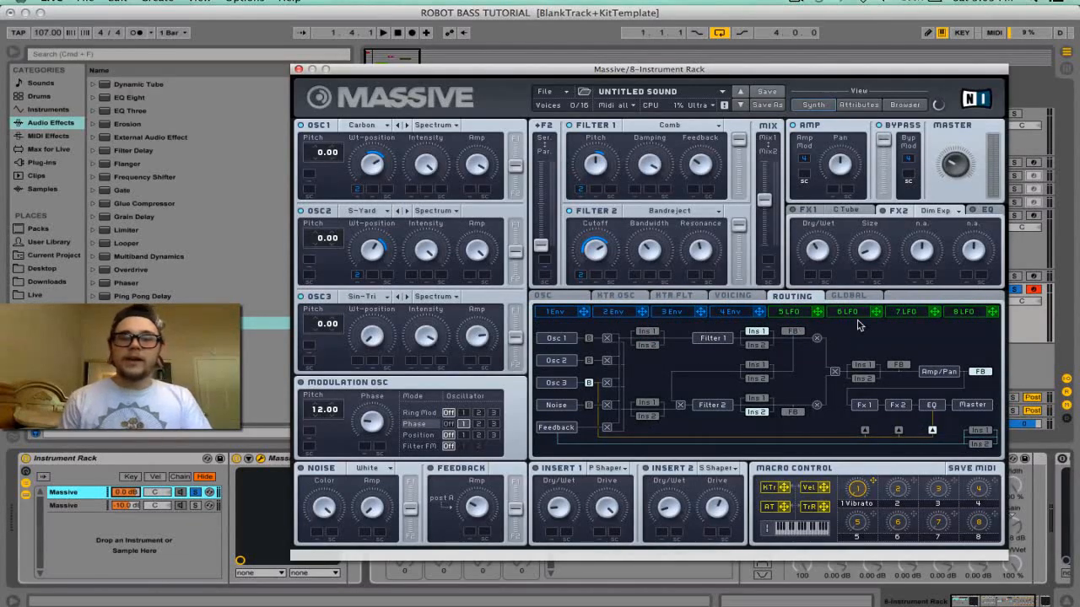
click(588, 384)
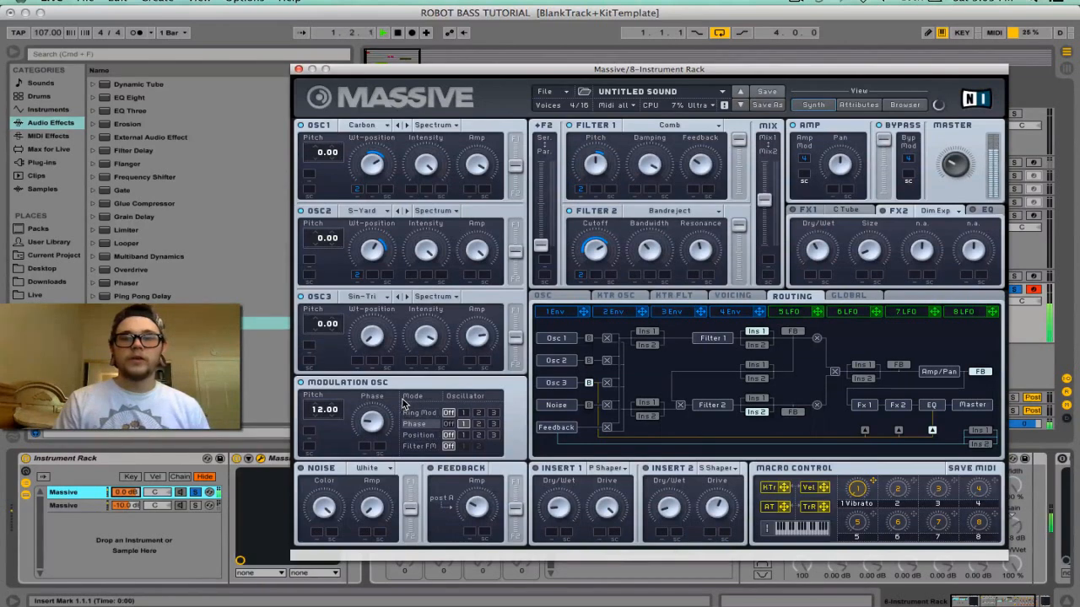
key(space)
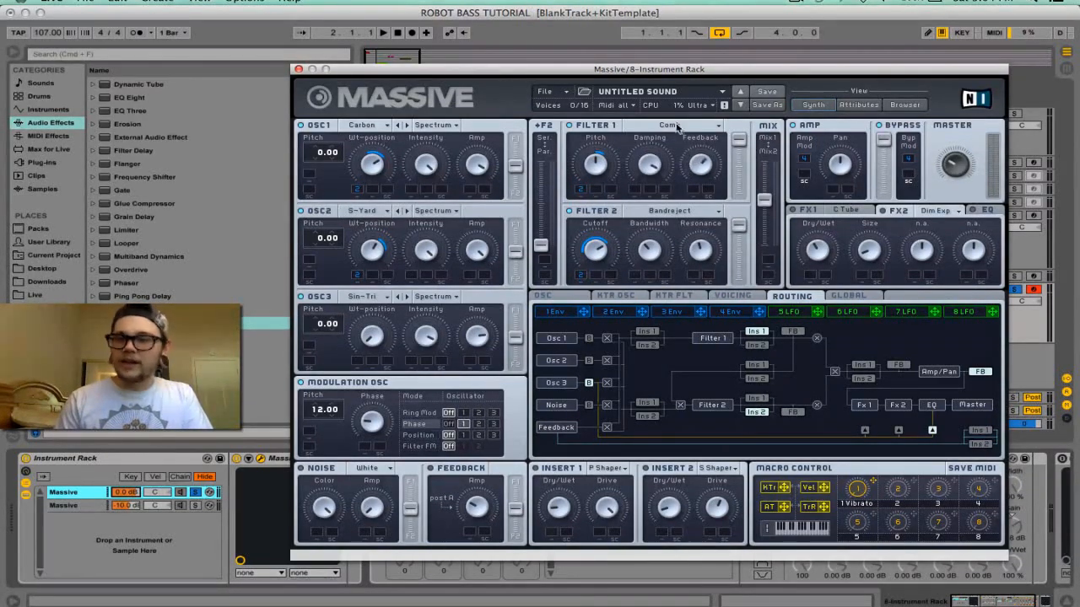
Step: Play the patch with Filter 1's comb Feedback lowered to compare the sound, and restore the original Feedback setting
key(space)
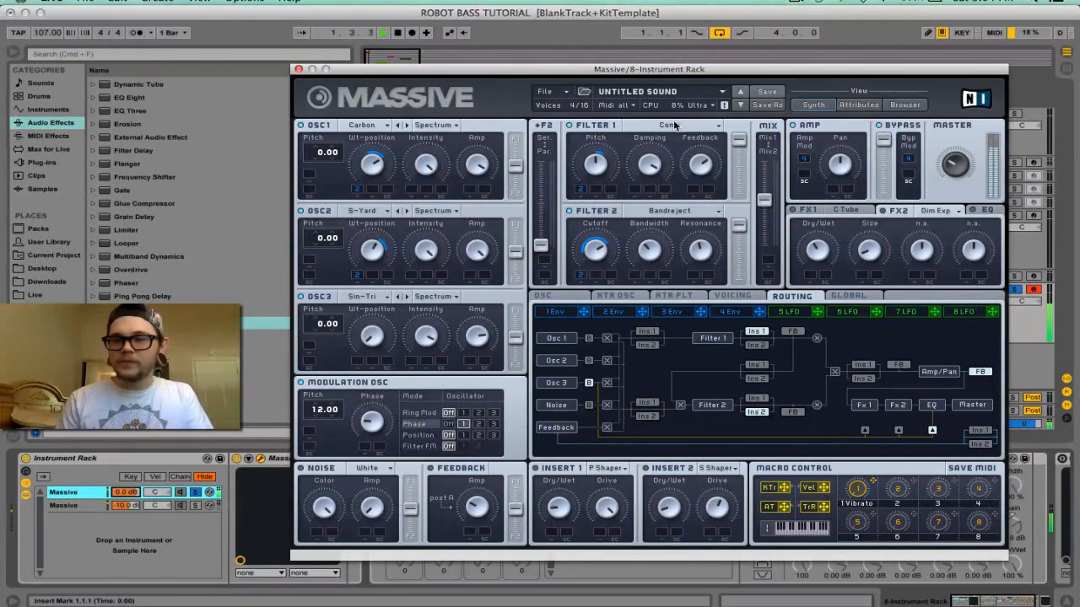
key(space)
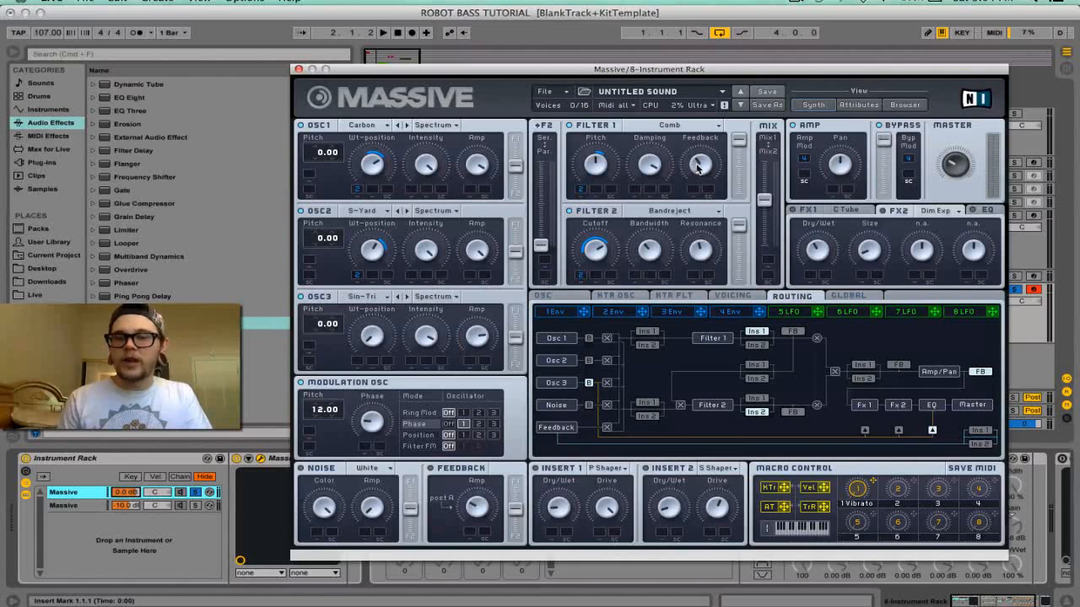
key(space)
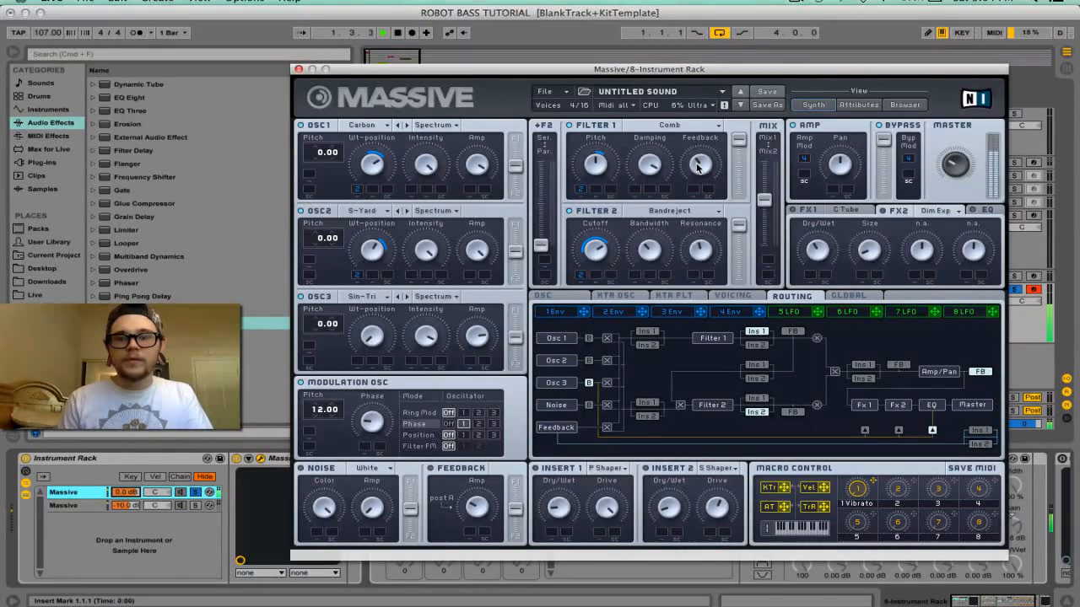
key(space)
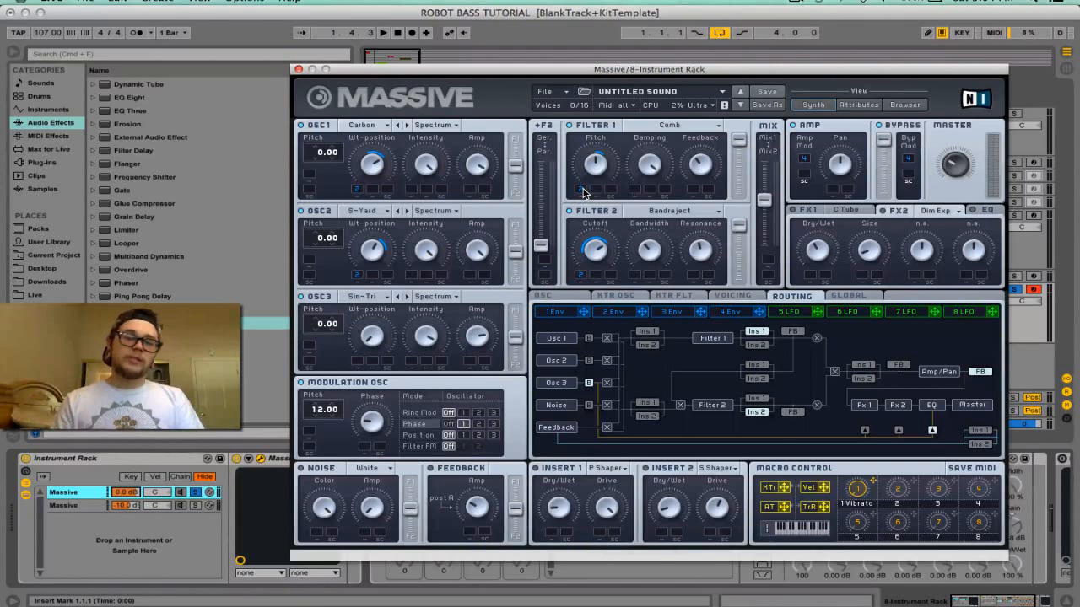
Step: Turn Filter 1's comb Pitch to different settings and play the patch to hear how each one sounds
key(space)
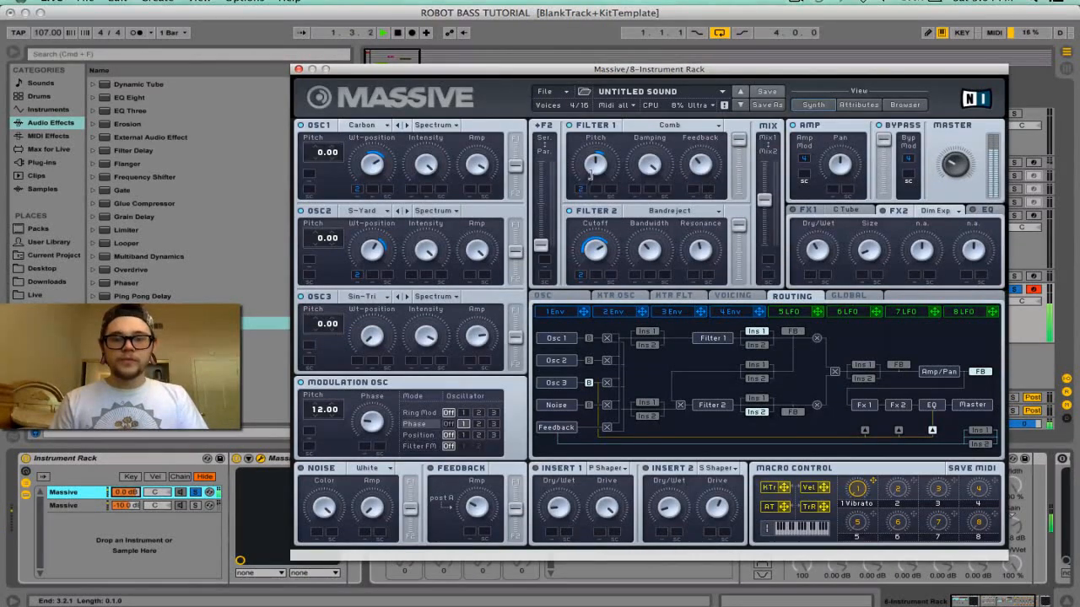
key(space)
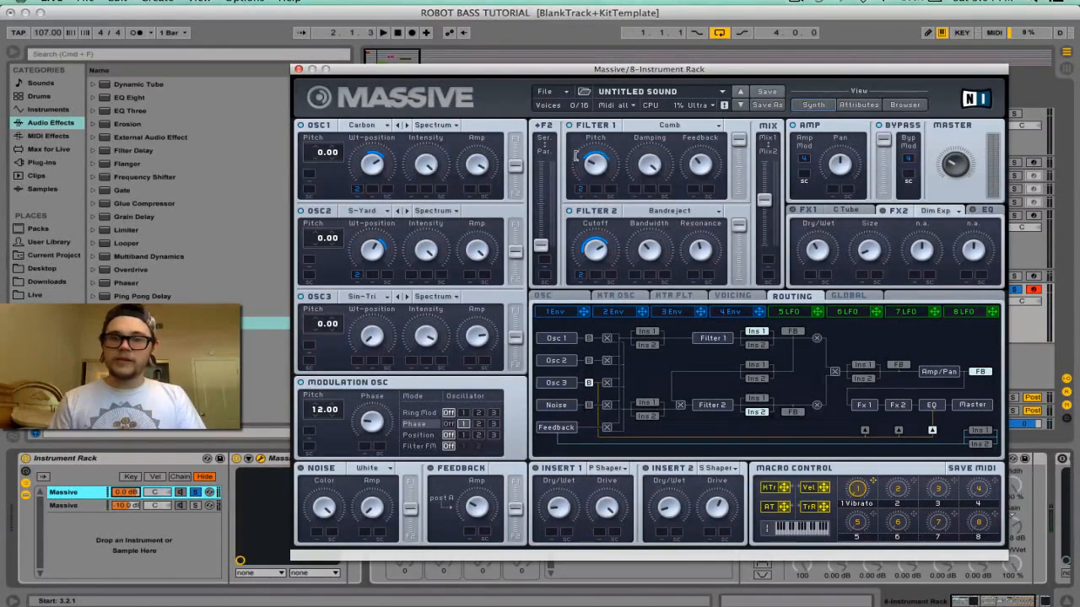
key(space)
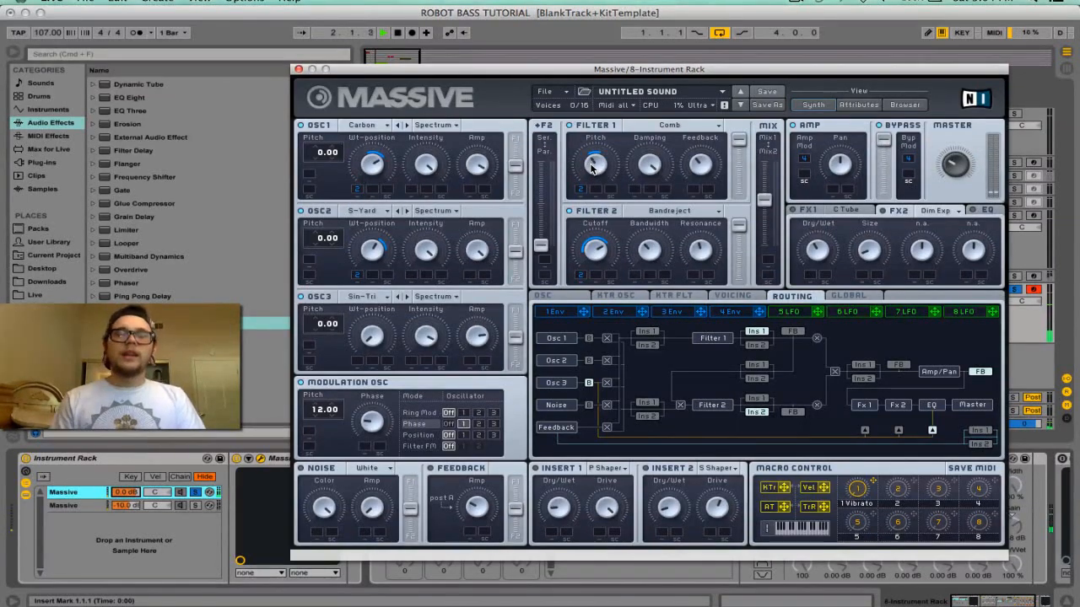
Step: Close the Massive window and set the first Massive chain's volume to -10 dB while listening to it
click(299, 69)
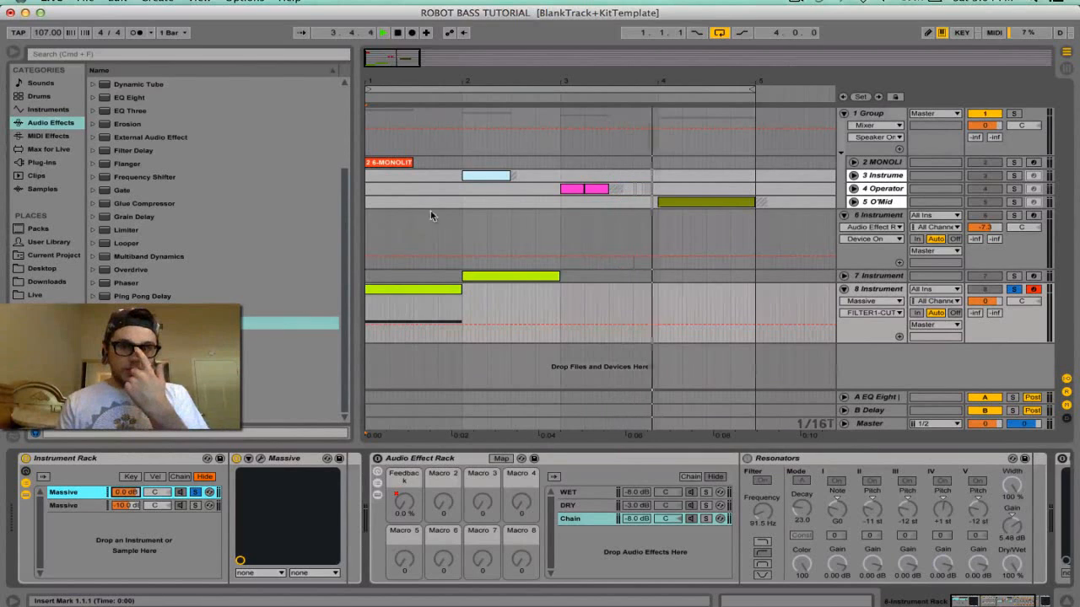
click(127, 492)
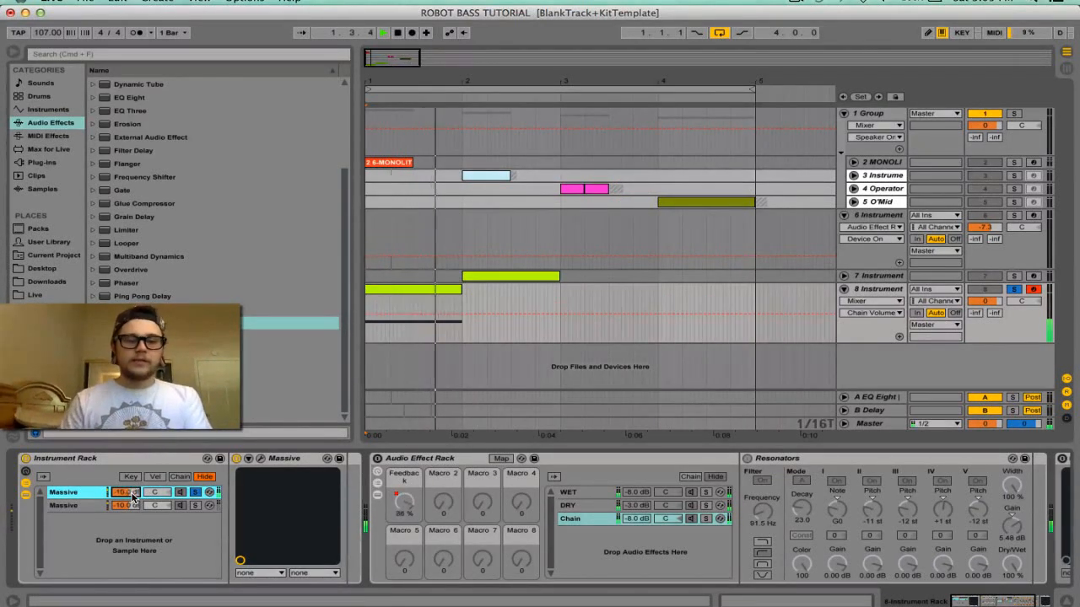
key(space)
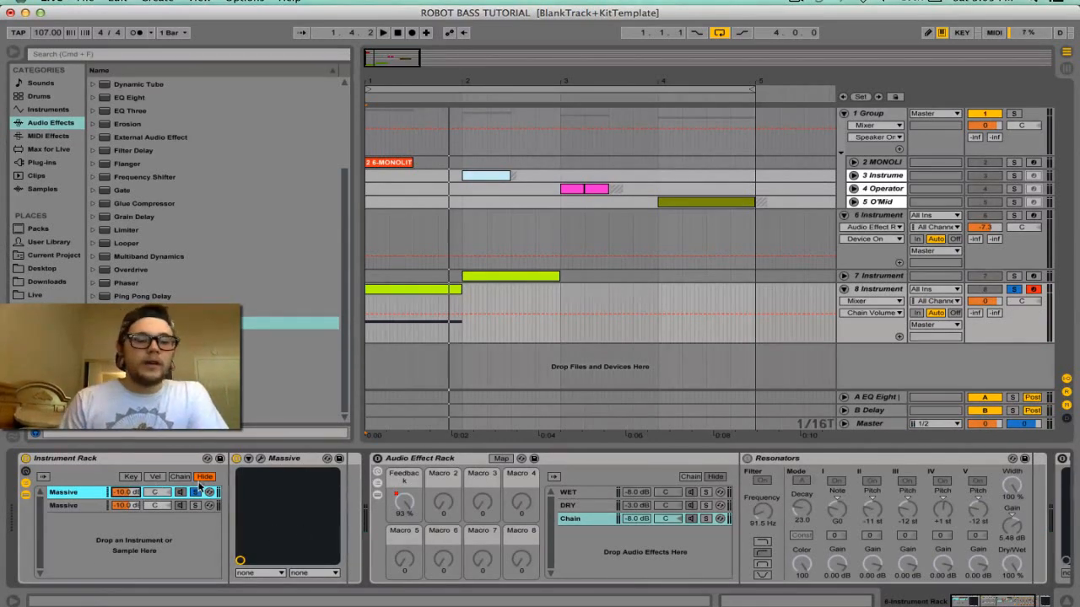
Step: Solo the second Massive chain, examine the Voicing page in its Massive plug-in window, and close the window
click(93, 506)
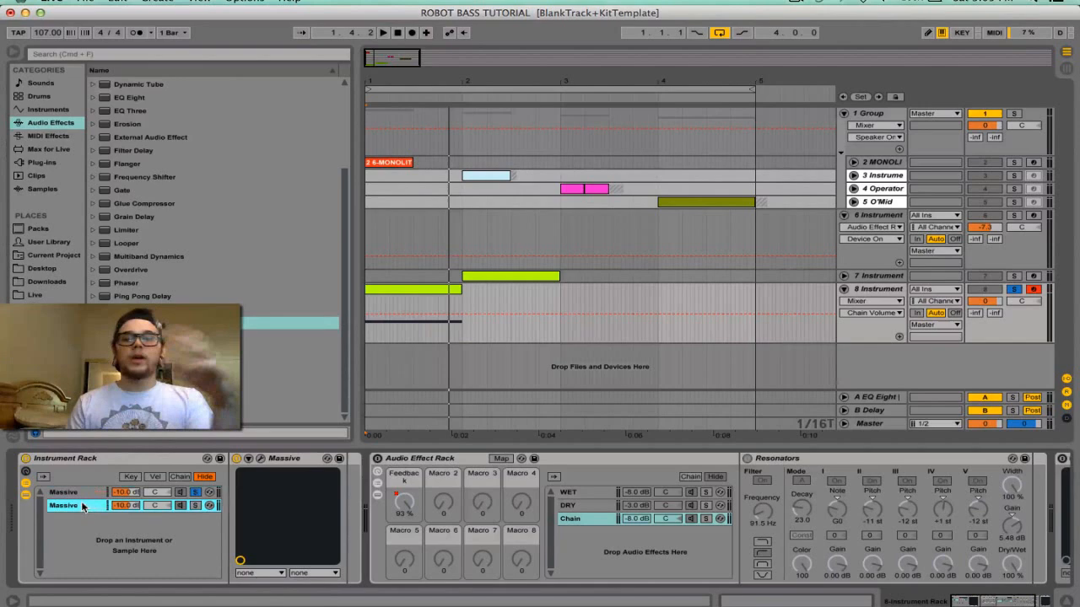
click(195, 505)
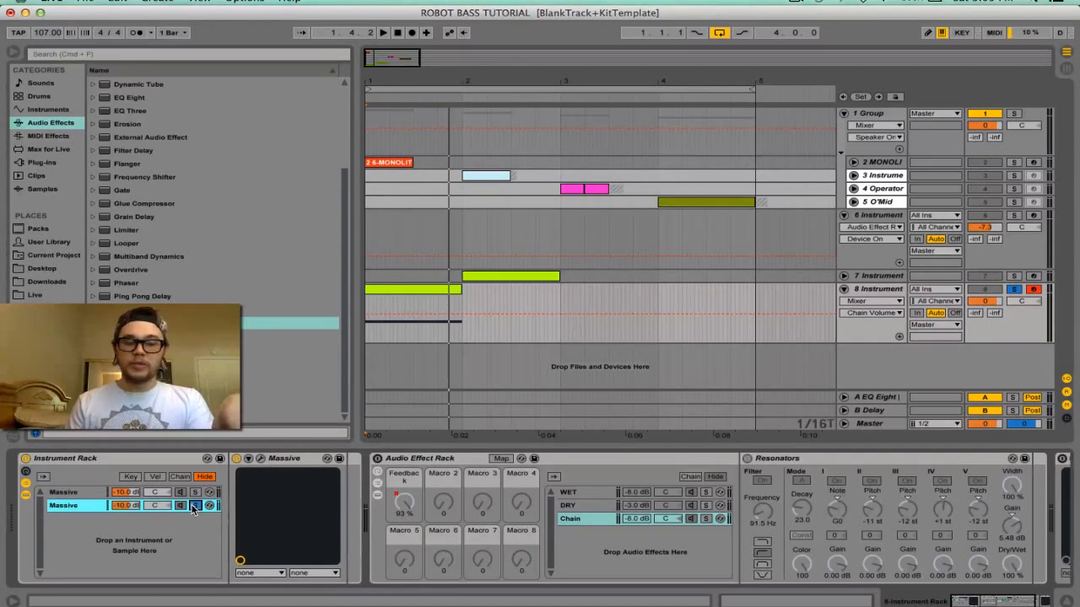
click(261, 459)
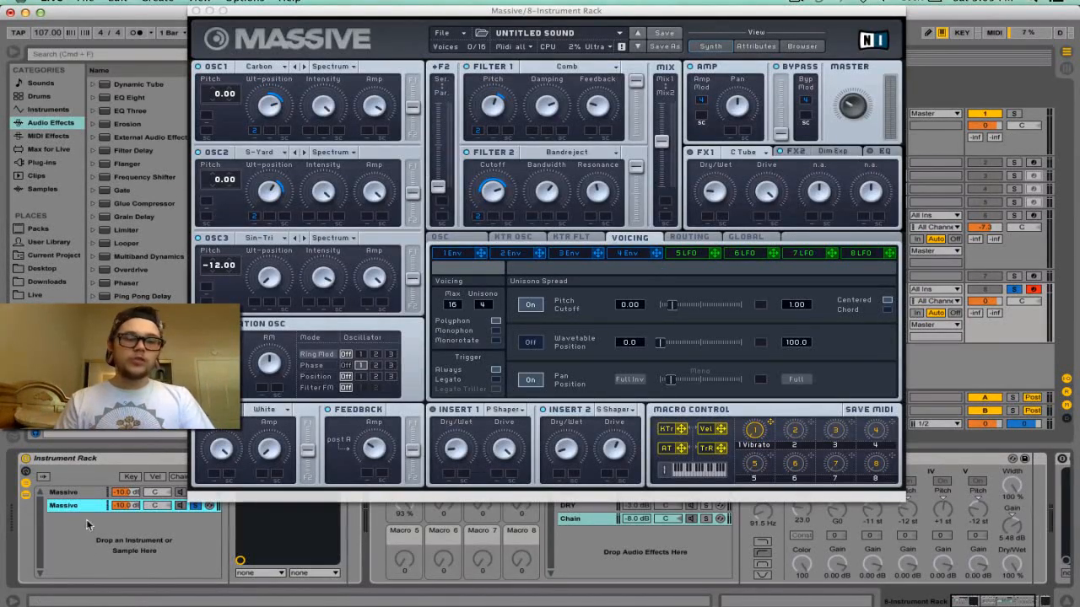
click(635, 239)
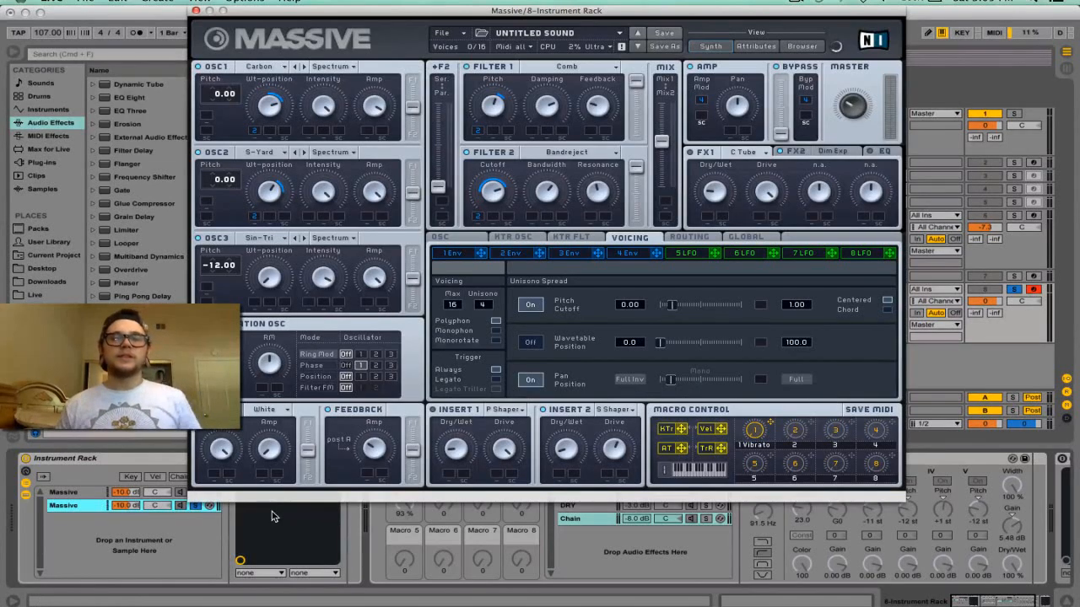
click(196, 10)
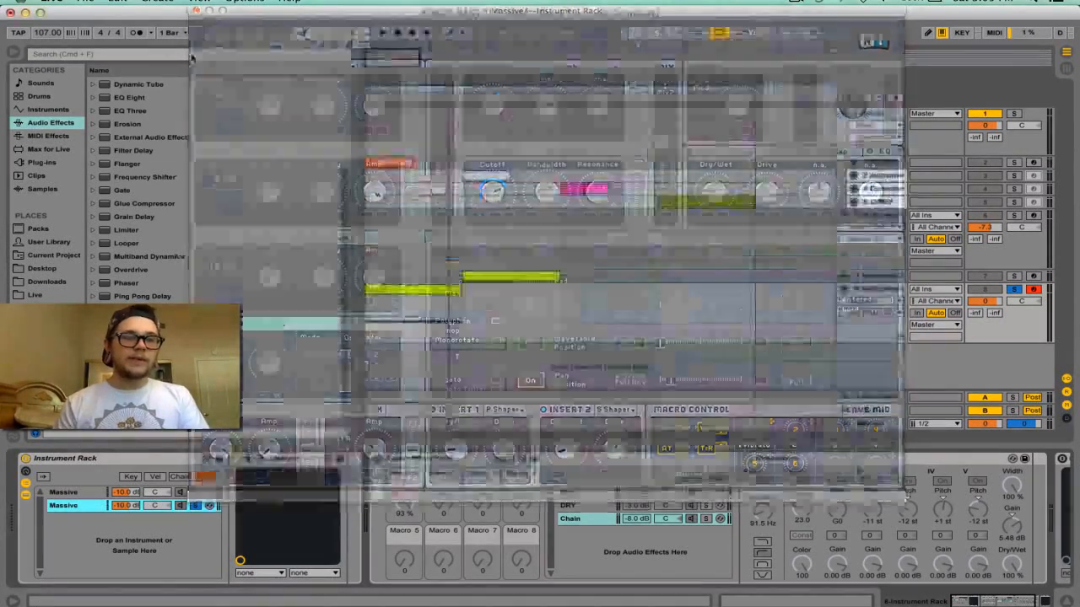
Step: Solo the first and second Massive chains in turn to compare them during playback, and leave both chains unsoloed
click(193, 493)
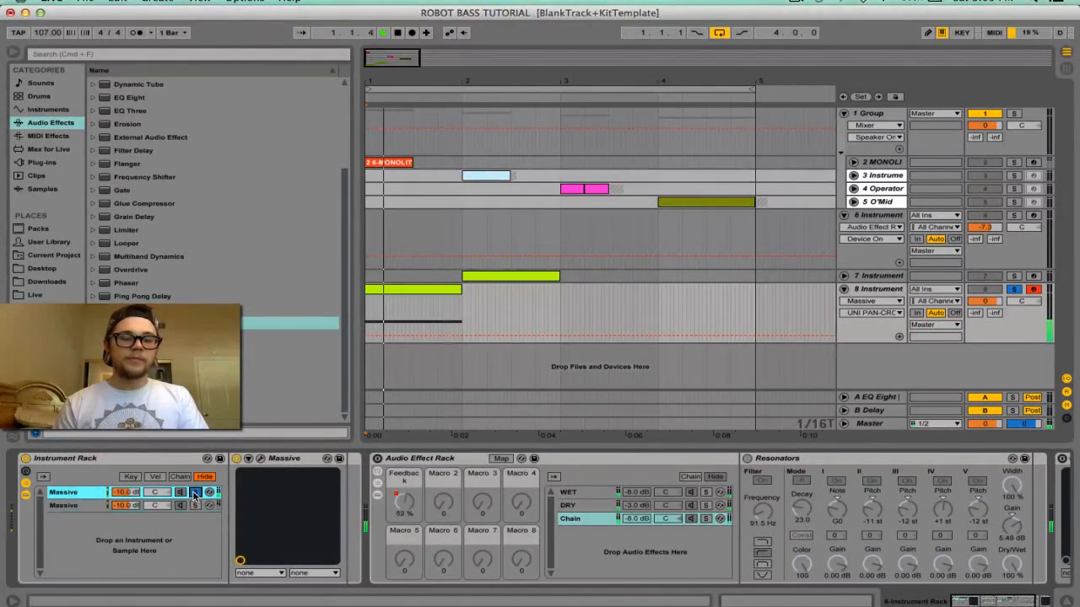
key(space)
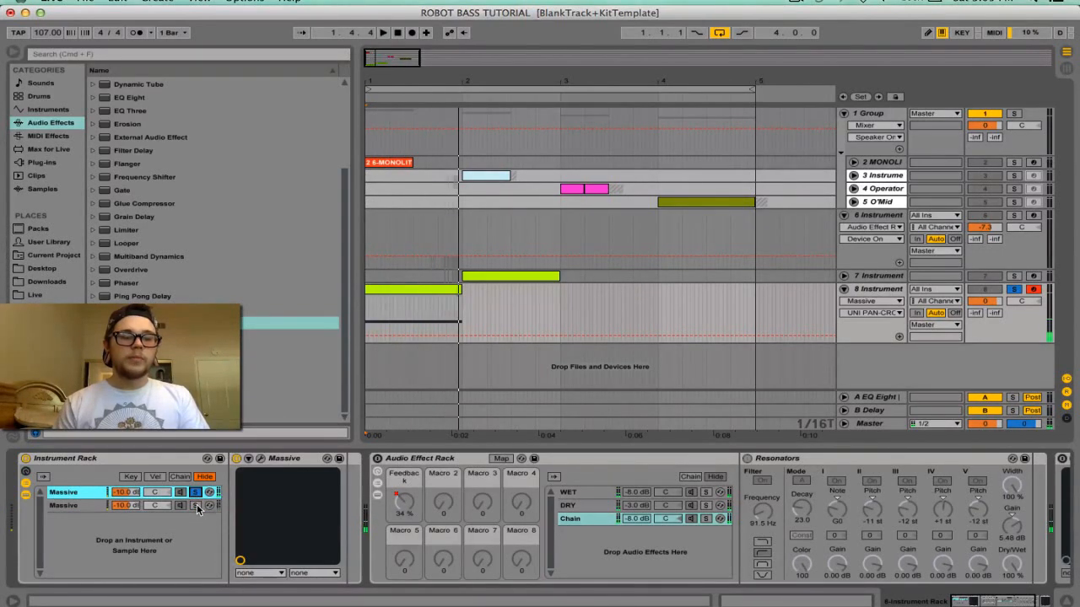
click(197, 505)
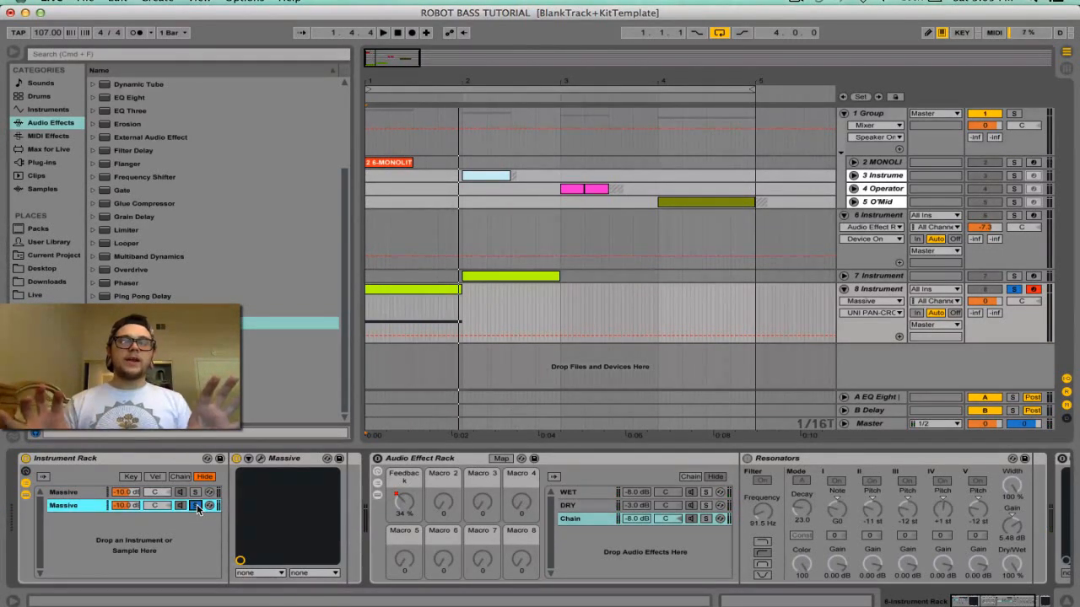
key(space)
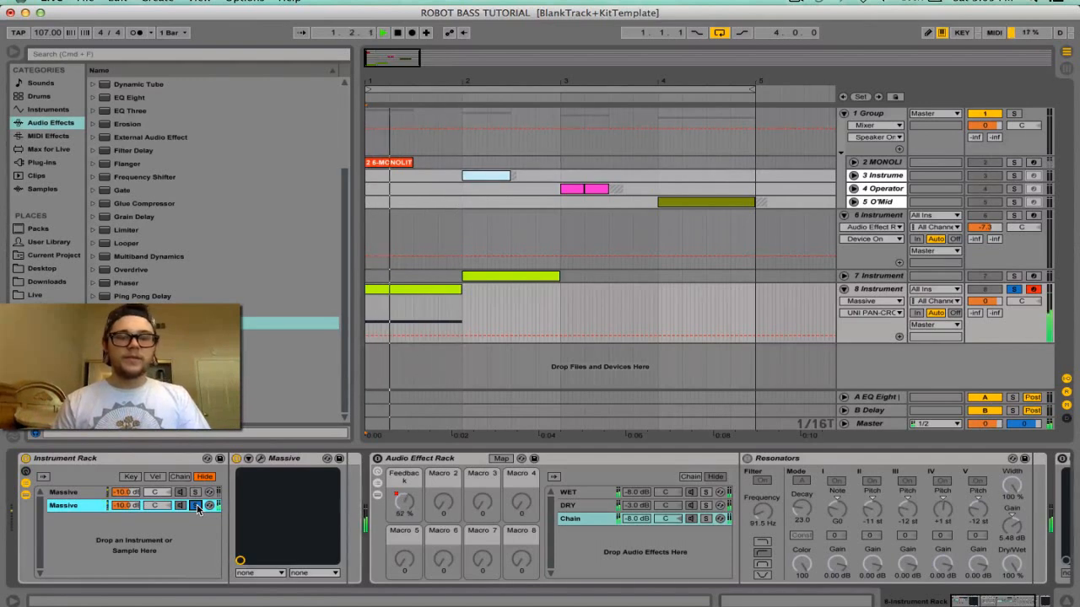
key(space)
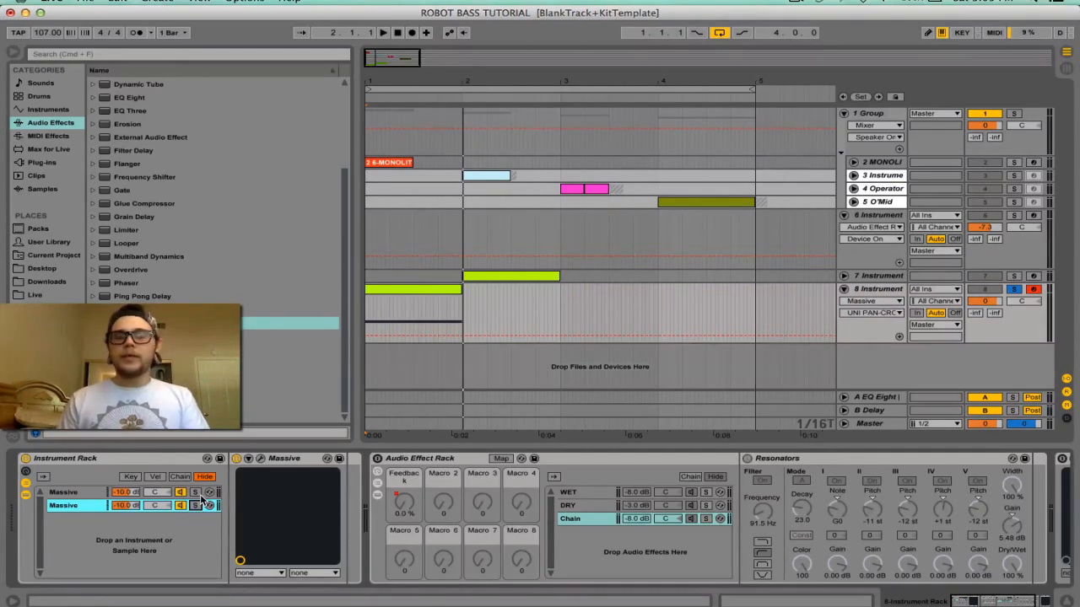
Step: Set the volume of both Massive chains to -6 dB and play the two layers together
click(137, 495)
key(space)
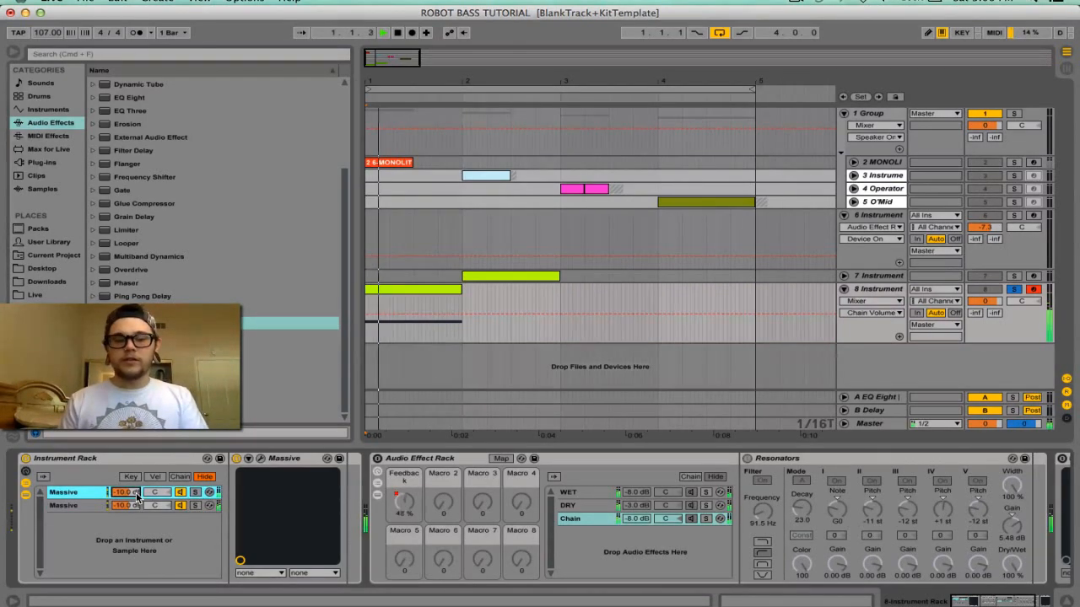
key(space)
click(128, 505)
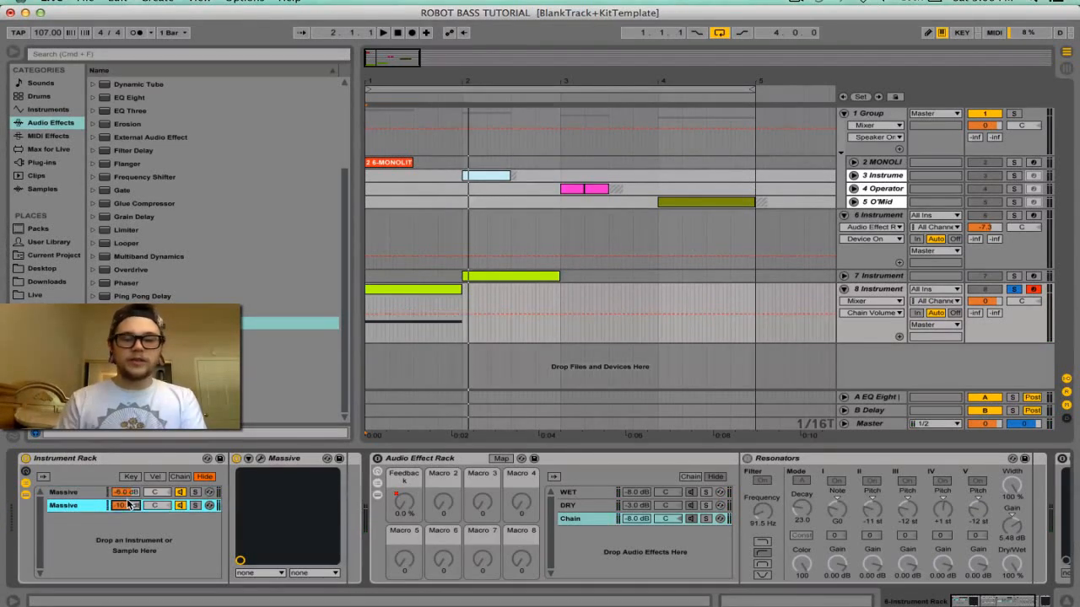
key(space)
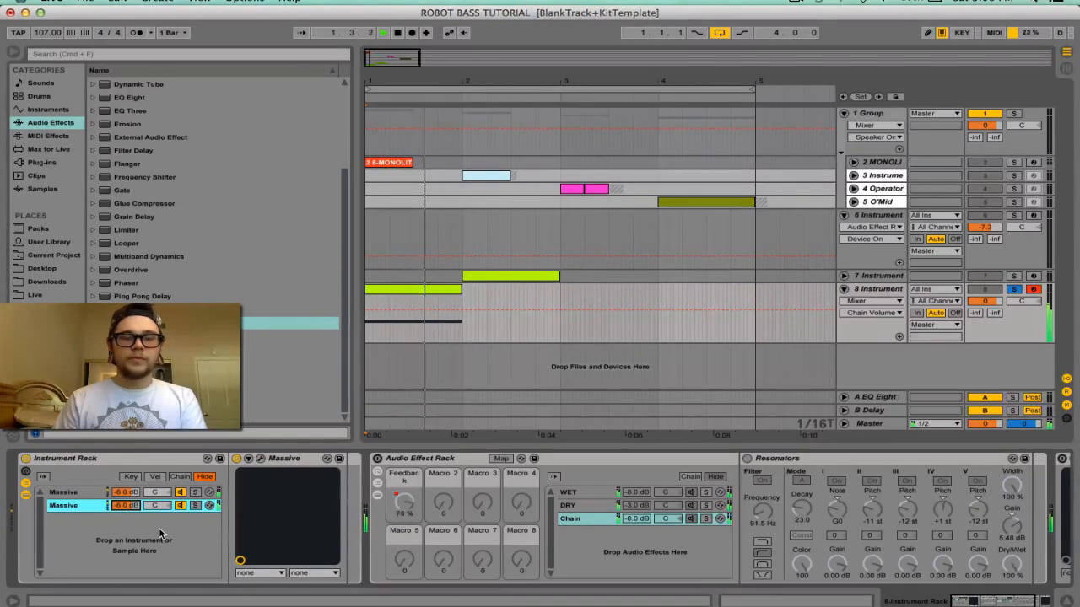
key(space)
Step: Delete the existing Audio Effect Rack and CamelPhat from track 8's device chain, leaving only the Instrument Rack
scroll(346, 540, right, 3)
scroll(346, 540, left, 3)
click(475, 461)
key(Delete)
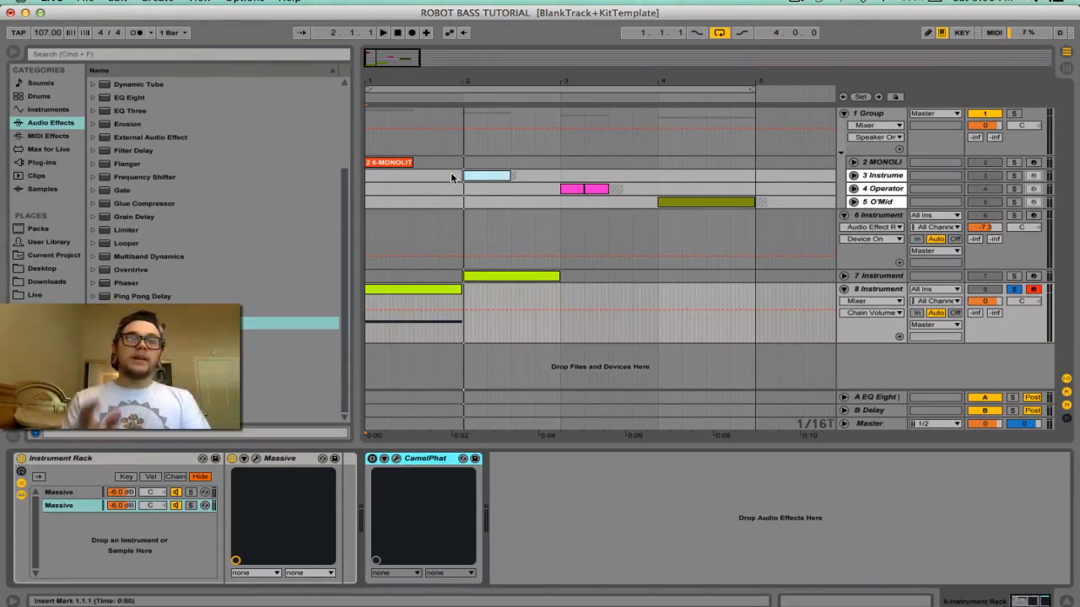
scroll(266, 354, up, 5)
scroll(265, 354, down, 5)
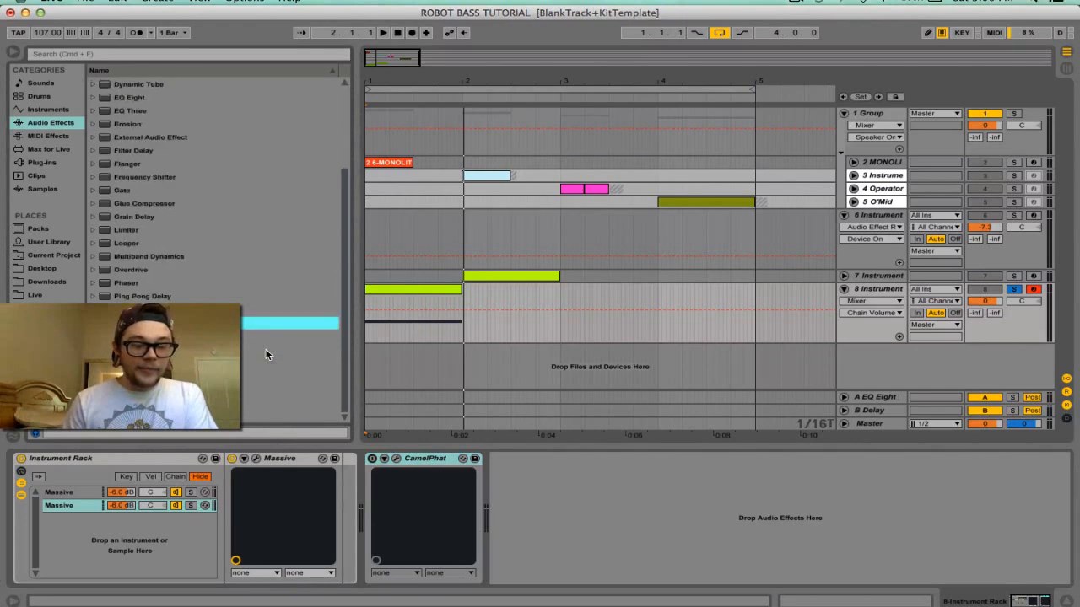
click(431, 469)
key(Delete)
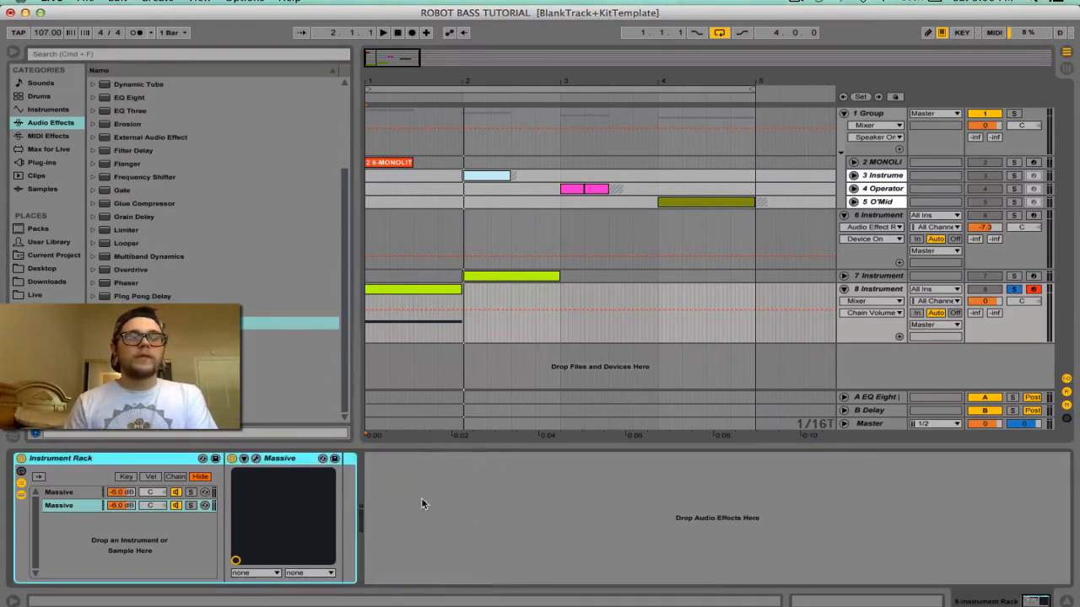
Step: Add an empty Audio Effect Rack after track 8's Instrument Rack, show its chain list, and create two chains in it
scroll(233, 109, up, 5)
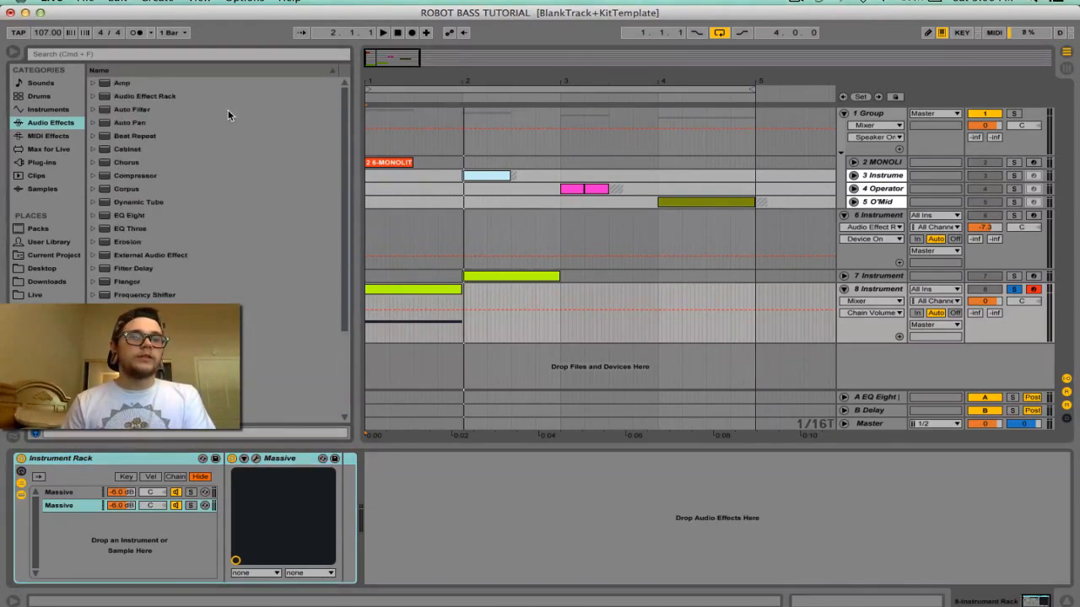
drag(152, 98, 474, 547)
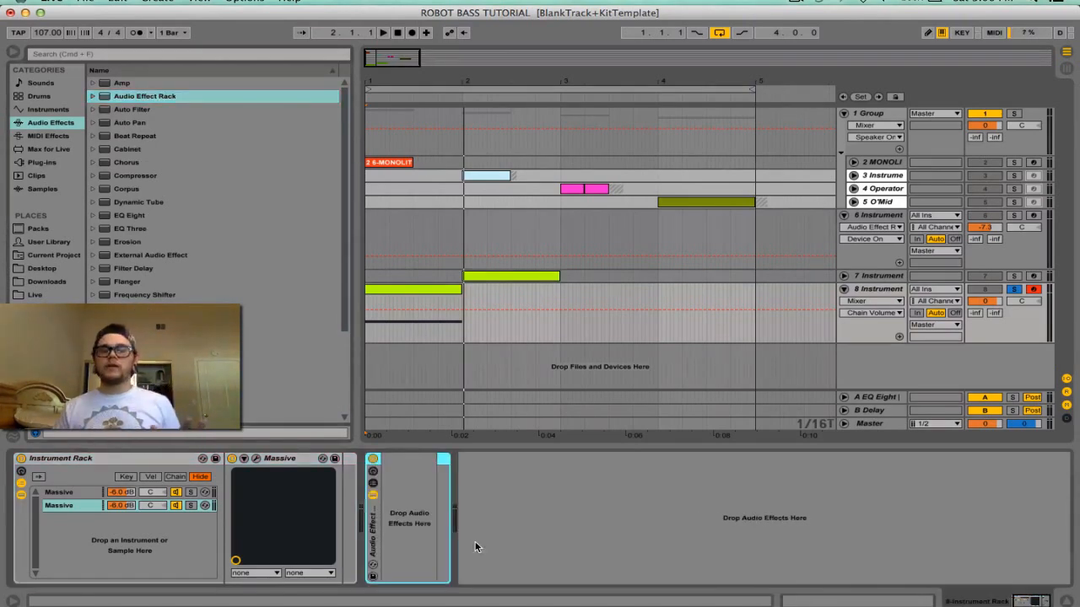
click(373, 483)
click(436, 515)
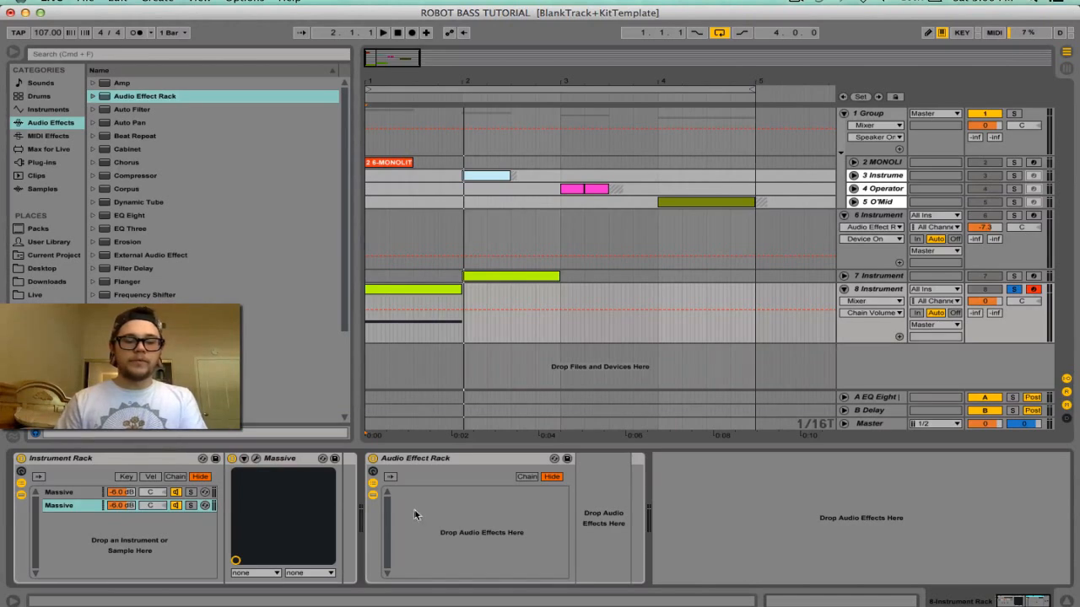
right_click(415, 515)
click(426, 514)
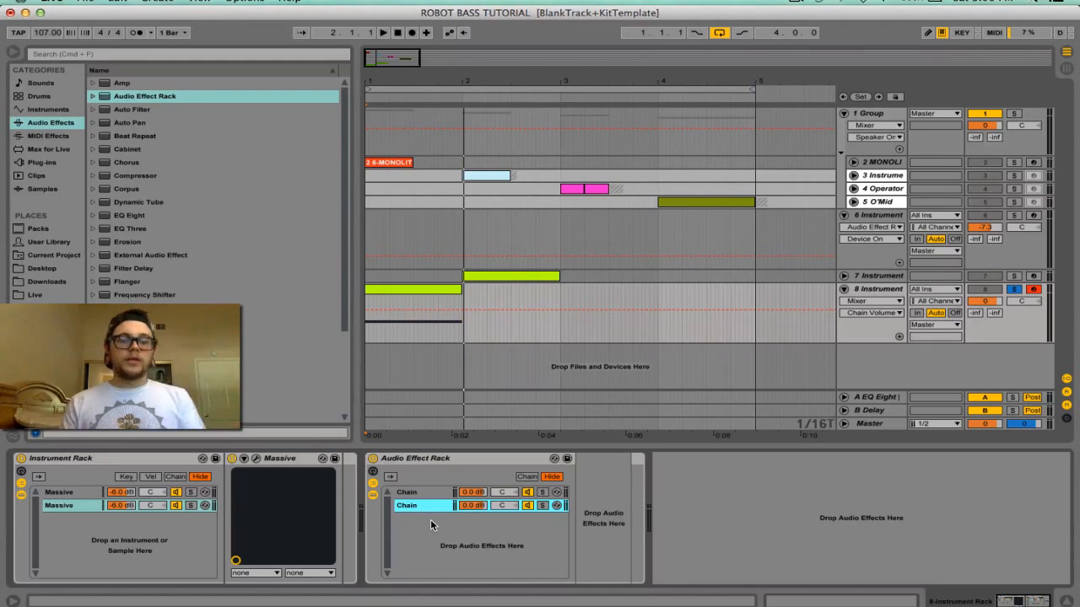
Step: Set the volume of both chains in track 8's Audio Effect Rack to -4 dB
scroll(203, 337, down, 5)
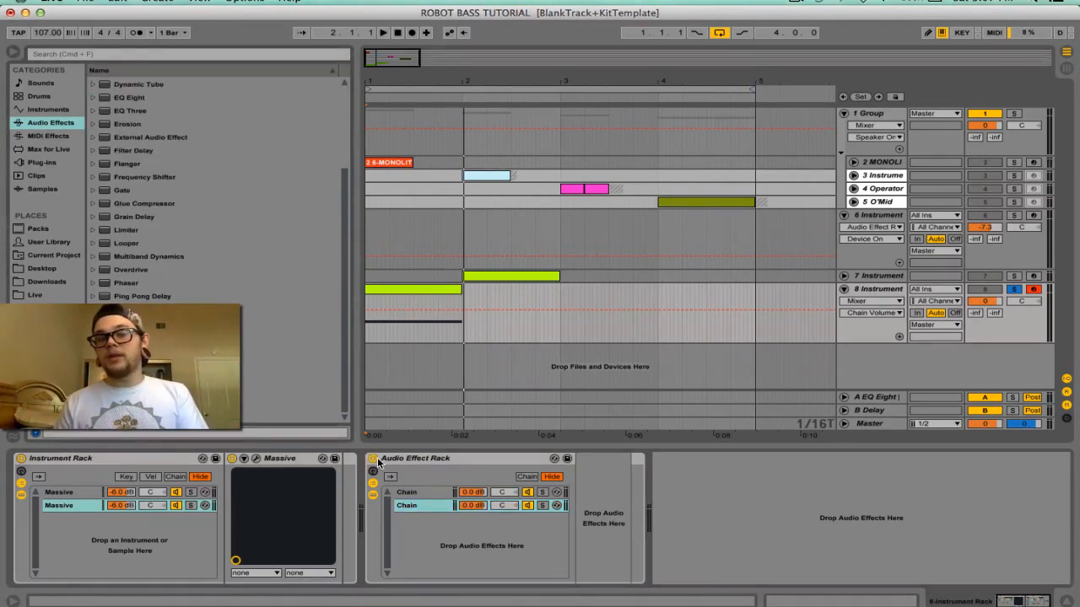
click(434, 493)
click(434, 505)
click(433, 494)
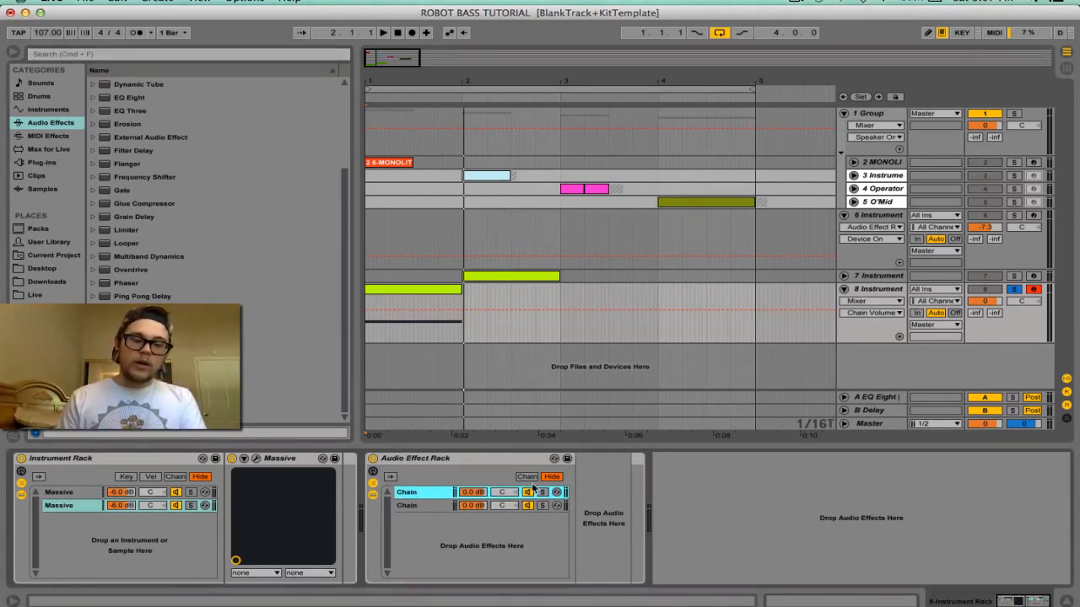
click(430, 507)
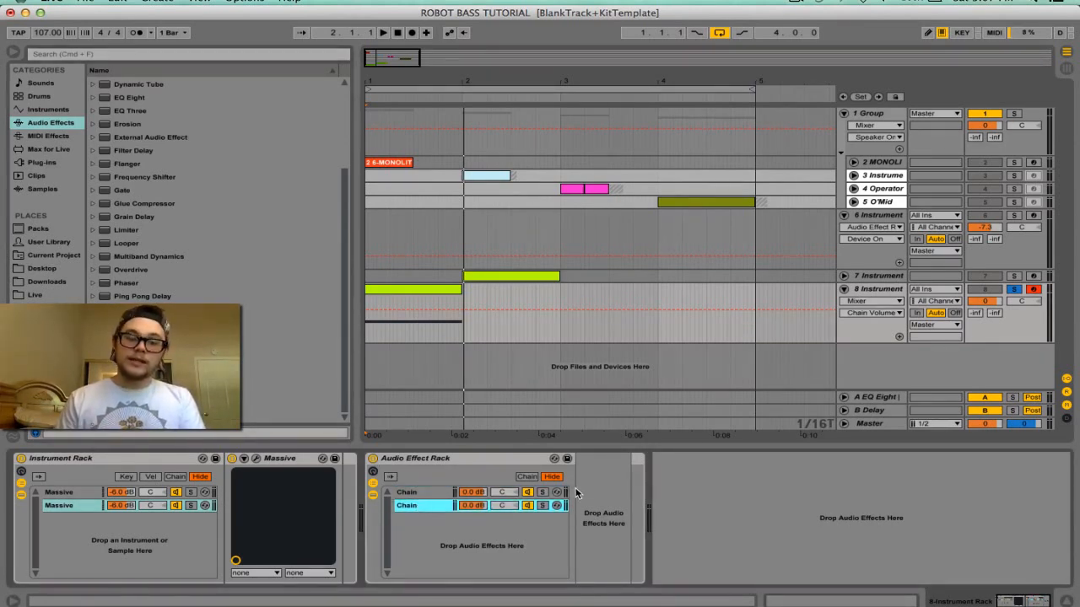
click(464, 493)
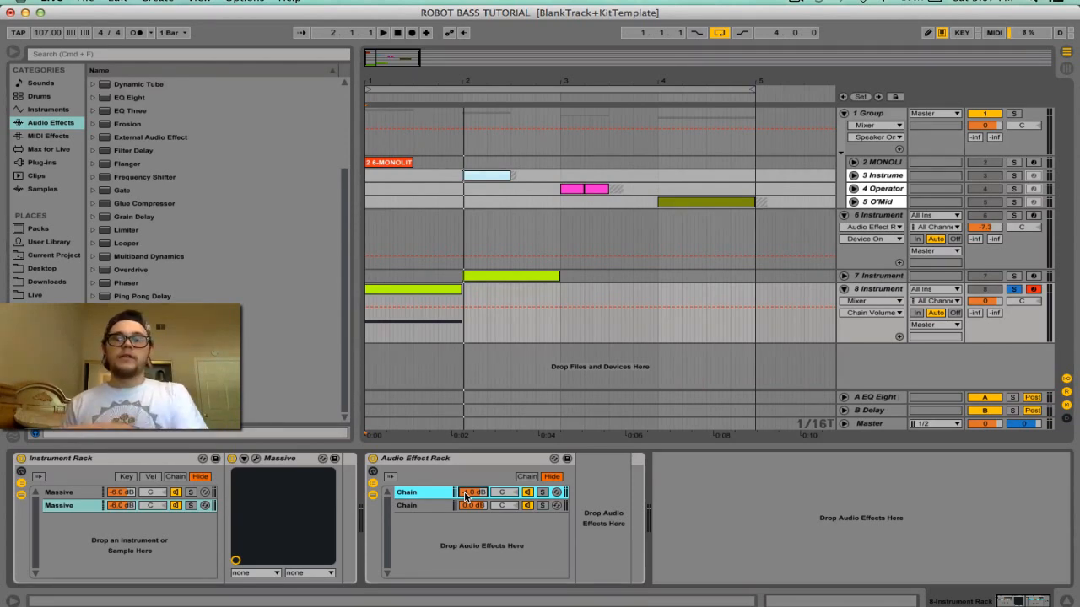
click(482, 506)
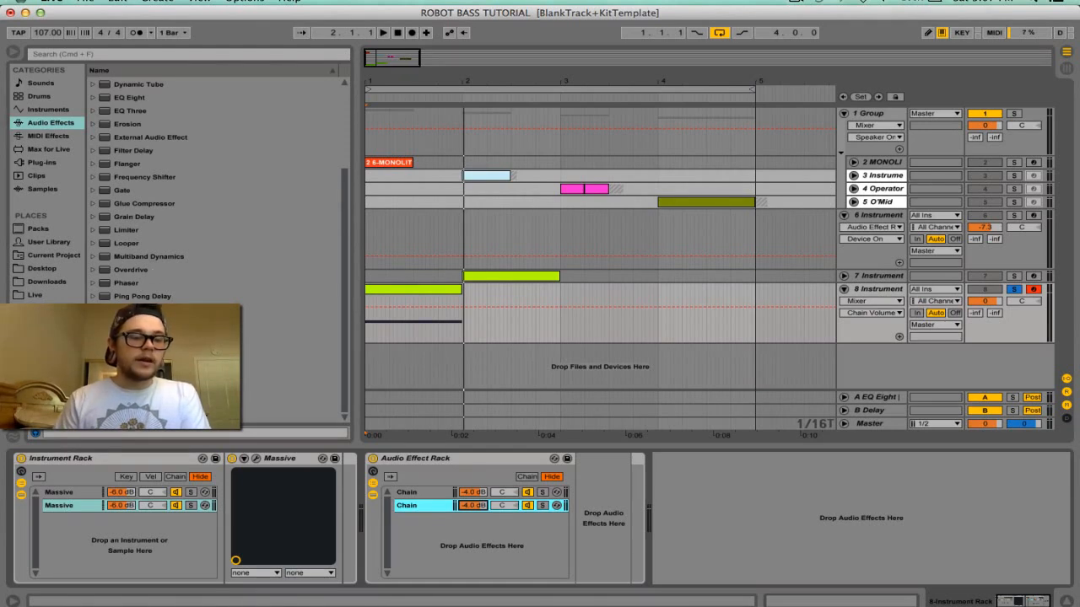
Step: Add a Simple Delay to the Audio Effect Rack's first chain, solo that chain, and set the delay's Dry/Wet to 100%
scroll(175, 226, up, 5)
scroll(180, 230, down, 5)
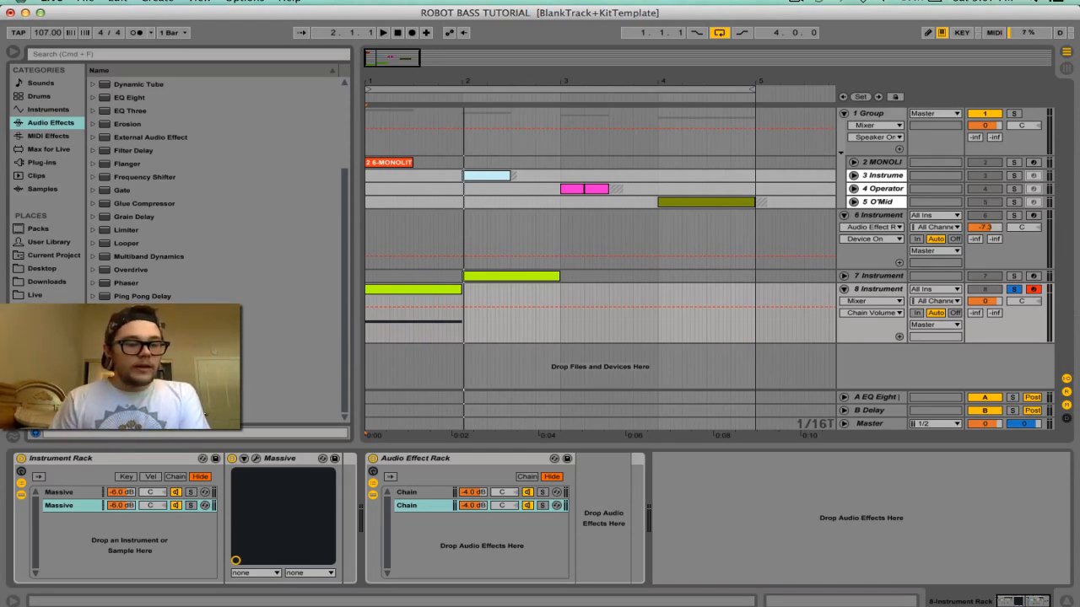
click(179, 362)
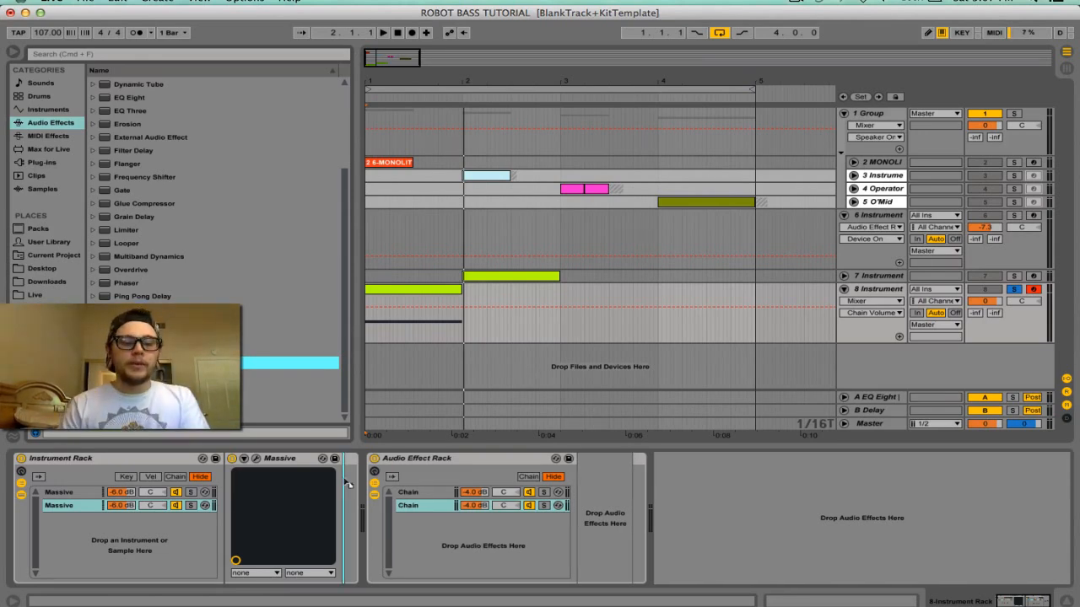
click(418, 492)
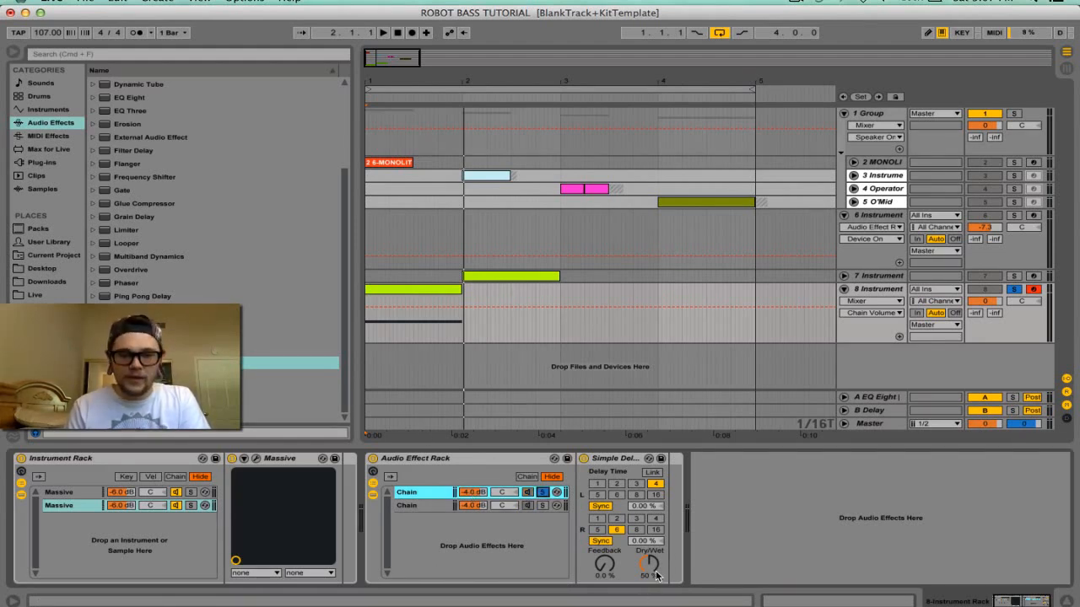
drag(656, 576, 658, 576)
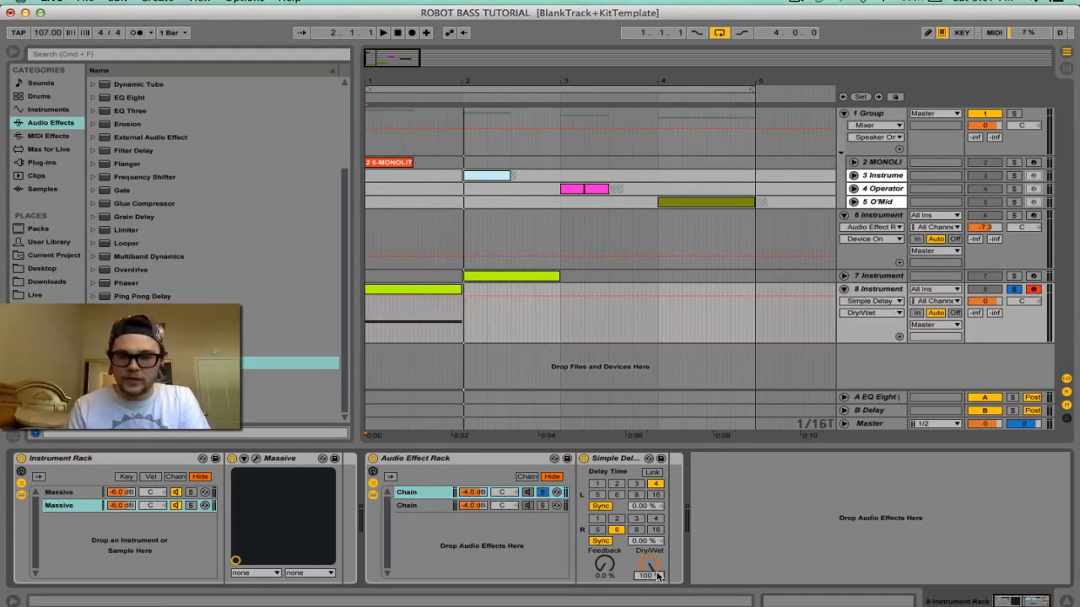
Step: Link the Simple Delay's left and right channels and switch from Sync to a free delay time of 26.7 ms
click(651, 473)
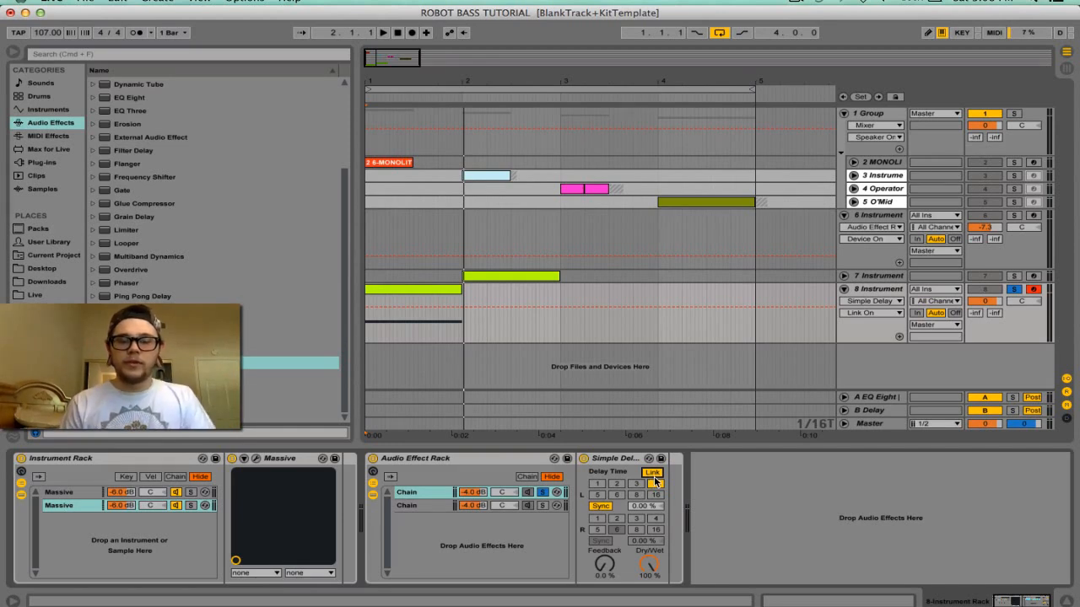
click(601, 506)
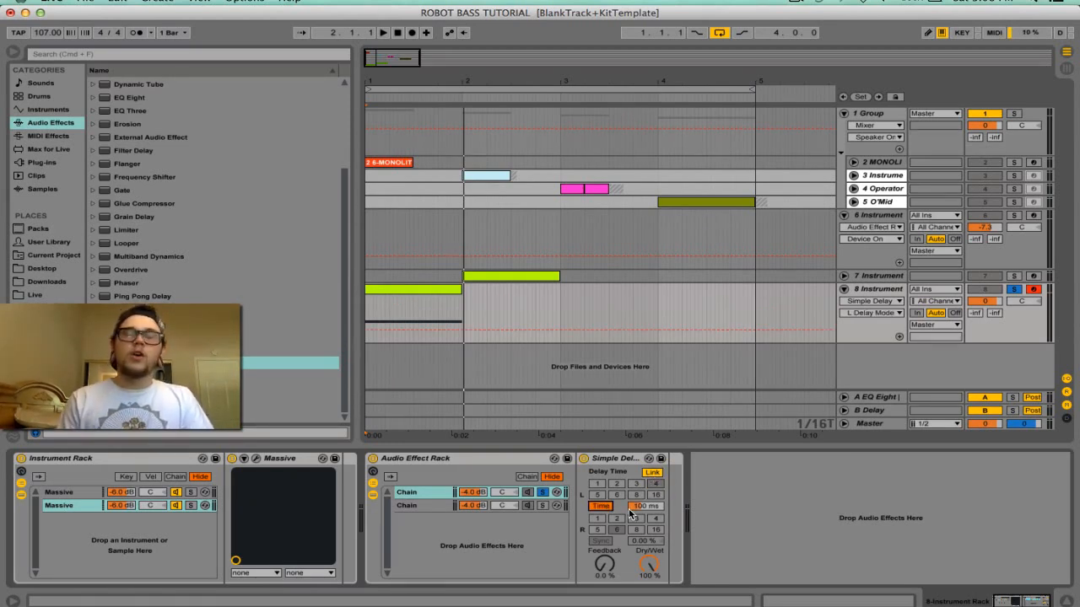
click(645, 507)
drag(646, 507, 645, 525)
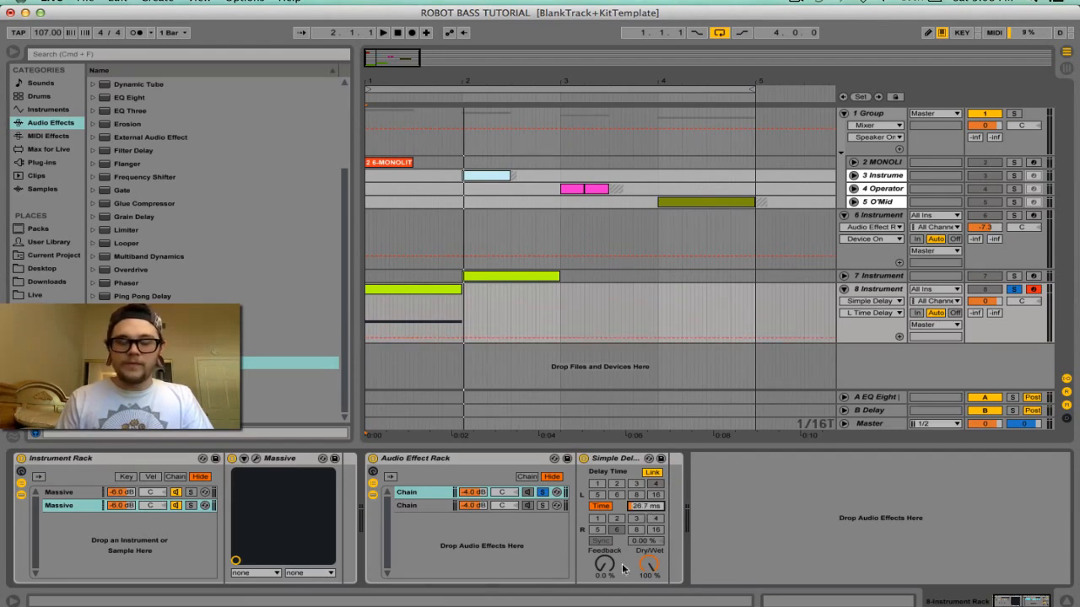
Step: Audition increasing amounts of Simple Delay feedback during playback, and settle on 67% Feedback
drag(607, 575, 606, 548)
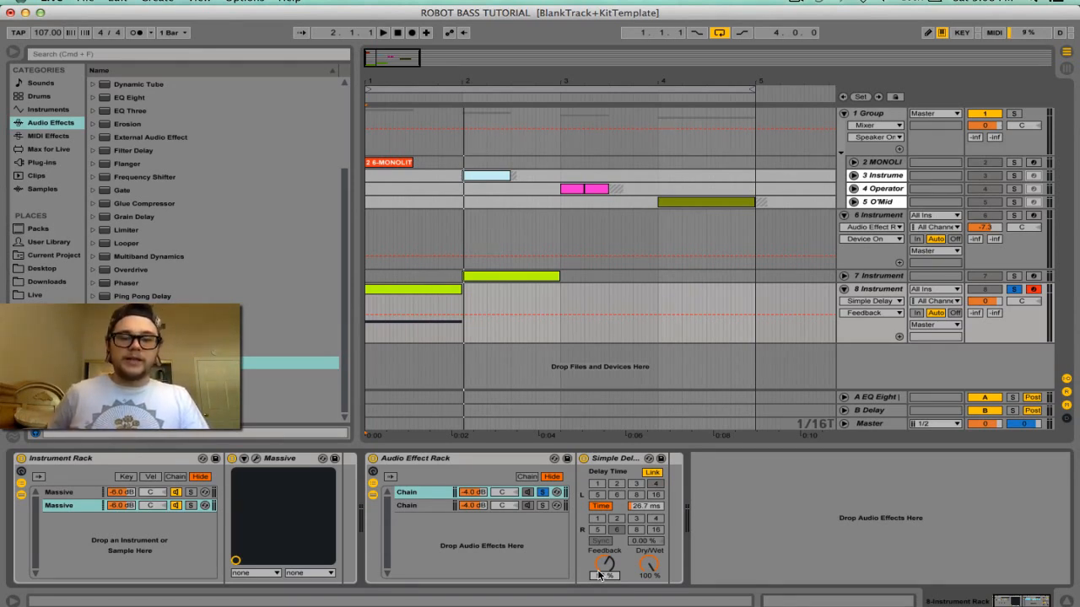
key(space)
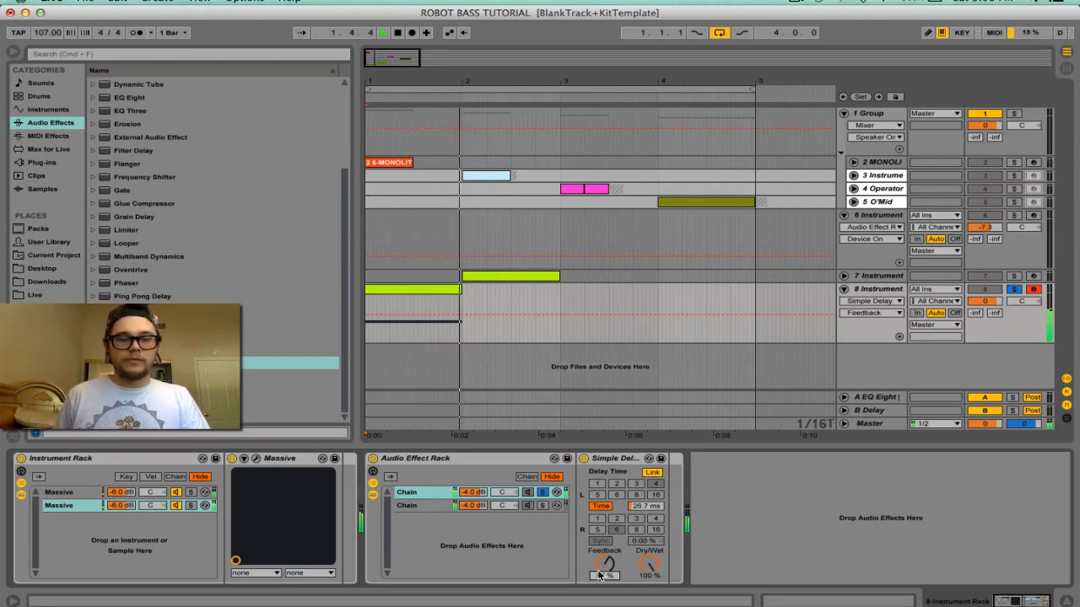
key(space)
drag(604, 566, 605, 544)
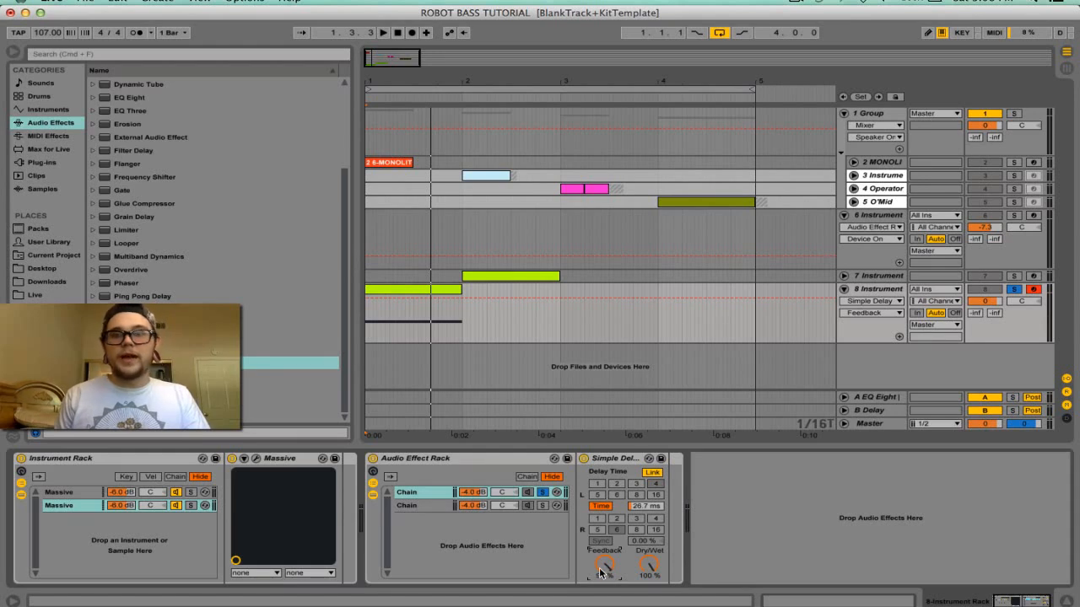
key(space)
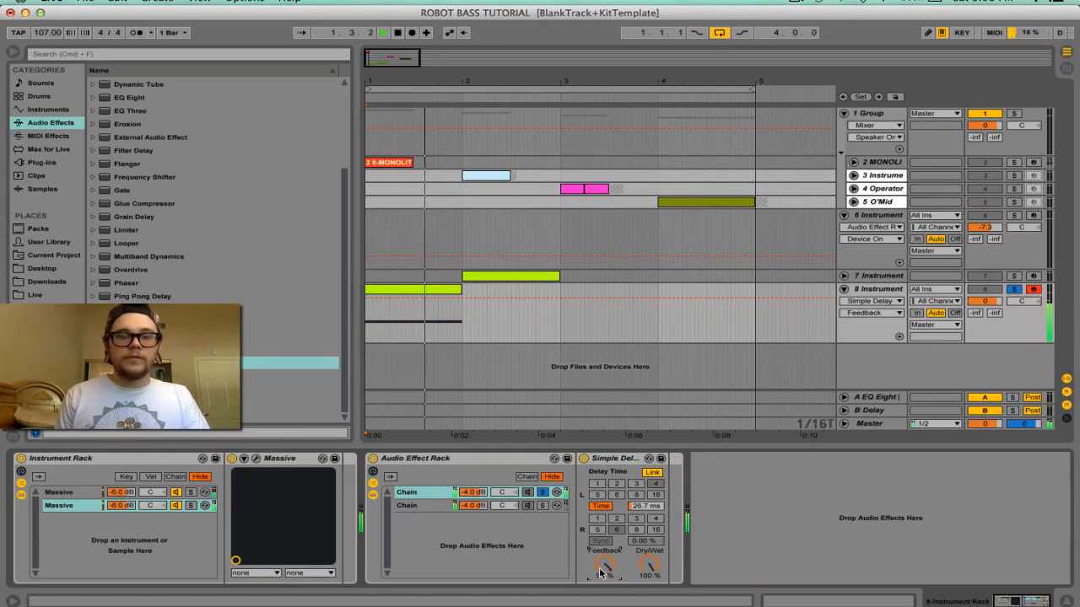
key(space)
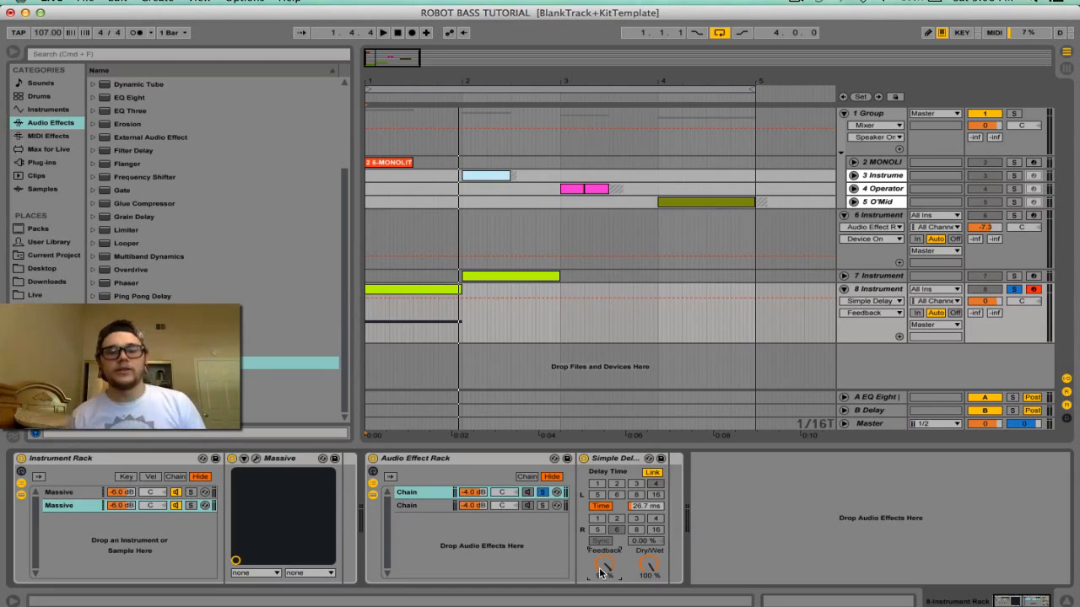
drag(602, 573, 602, 572)
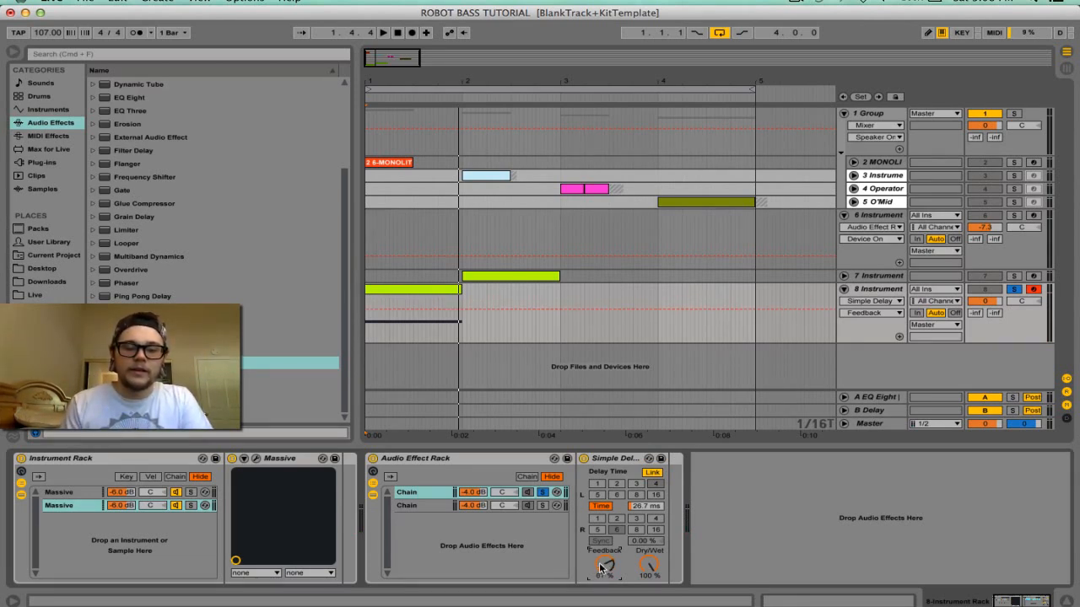
Step: Set the Simple Delay's time to 10.3 ms, play the result, and unsolo the first rack chain
click(645, 506)
drag(646, 506, 637, 529)
key(space)
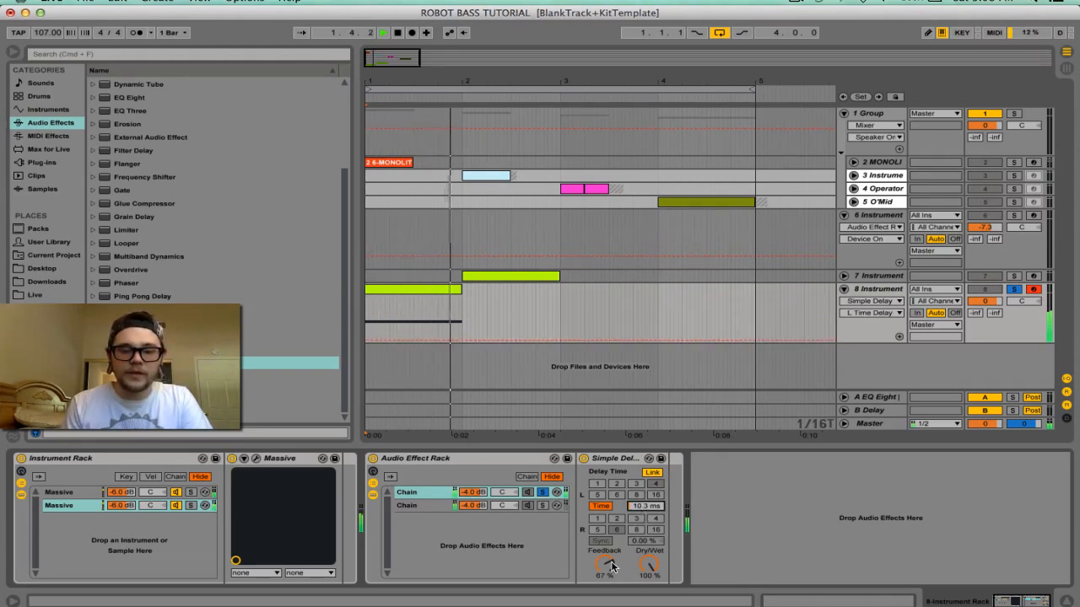
key(space)
click(546, 498)
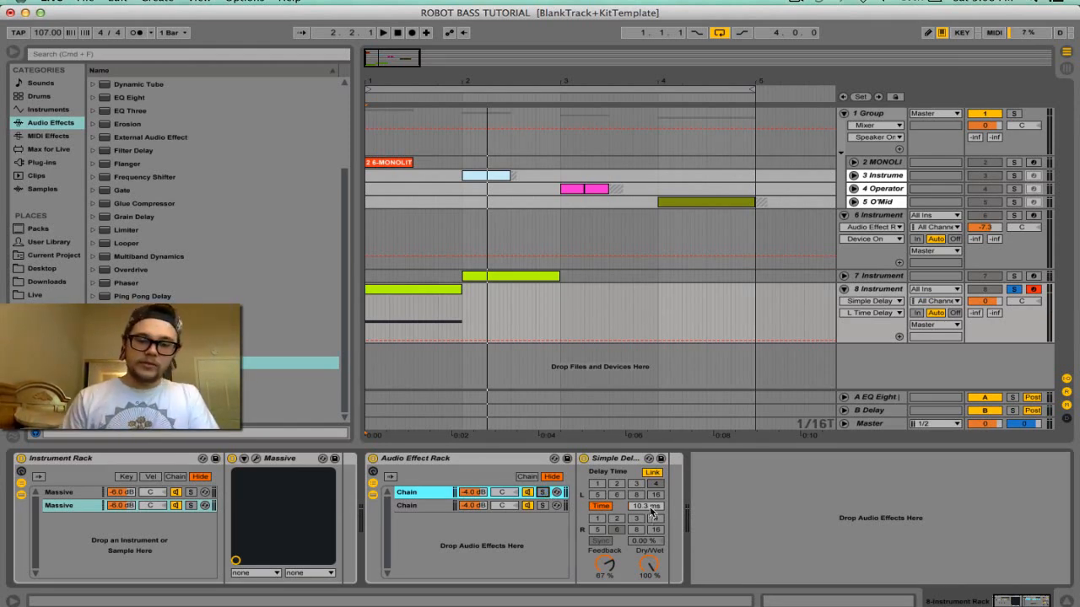
Step: Play both rack chains together while raising the Simple Delay's time to 19.7 ms and 22.0 ms
key(space)
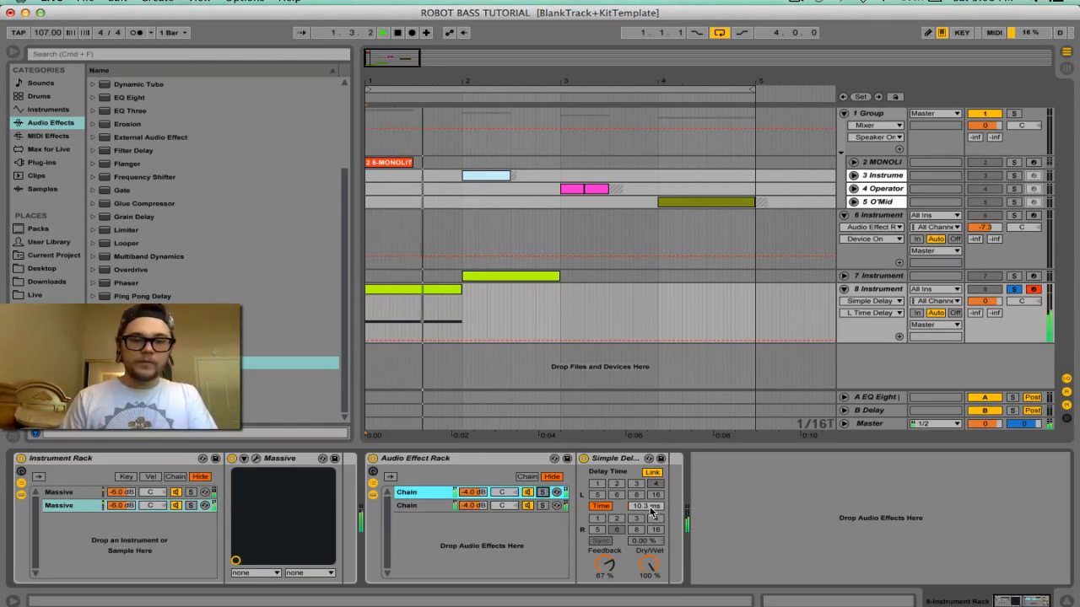
mouse_move(651, 512)
mouse_down()
mouse_move(650, 493)
mouse_move(650, 504)
mouse_up()
key(space)
key(space)
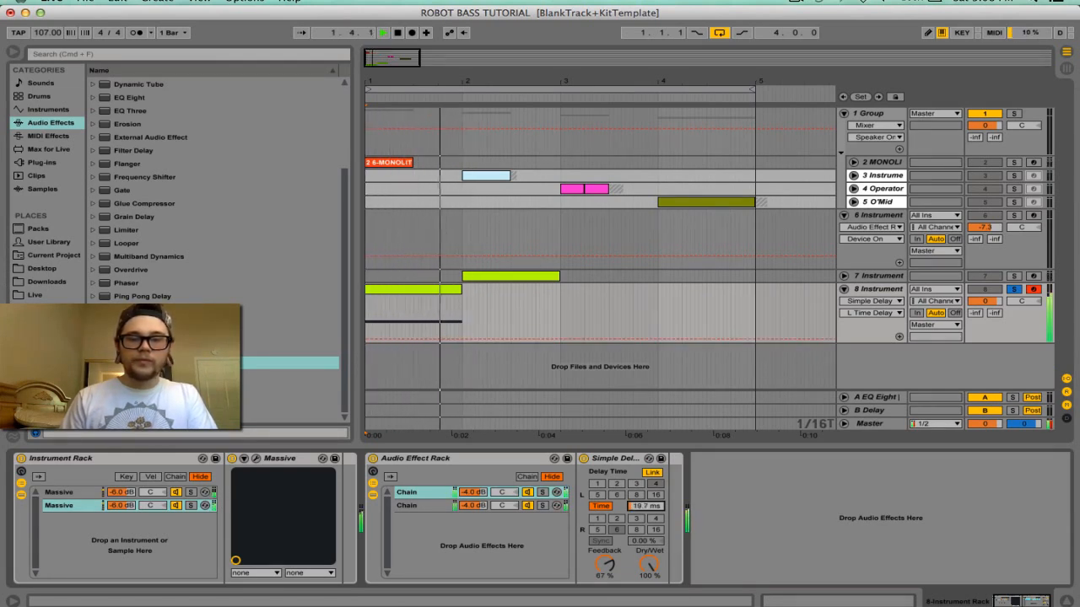
key(space)
key(space)
drag(648, 506, 648, 506)
key(space)
Step: Show the automation envelope of the Simple Delay's Feedback on track 8
click(601, 568)
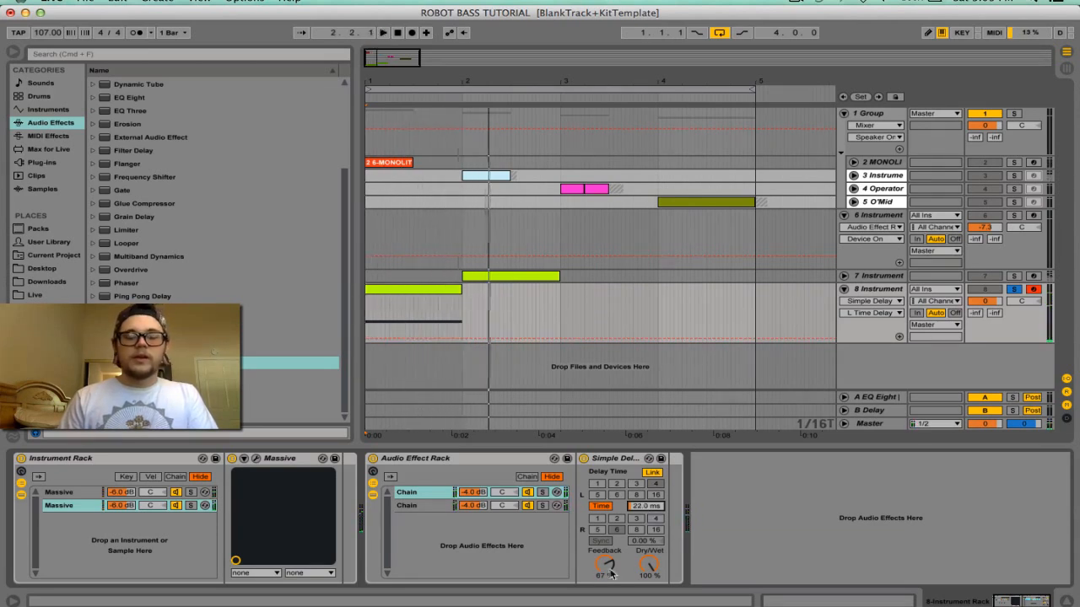
right_click(600, 573)
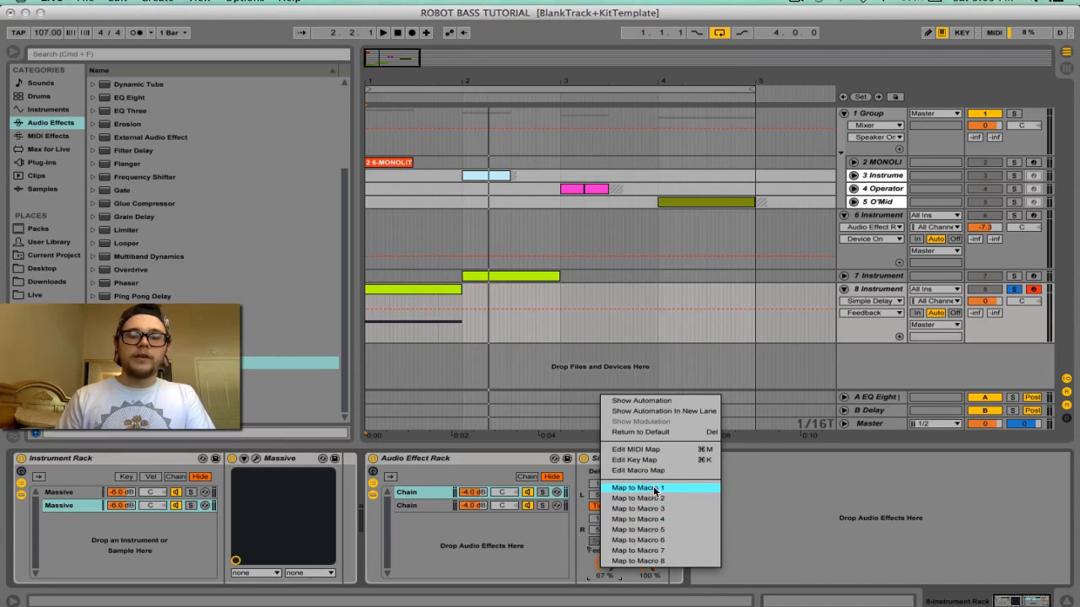
click(603, 573)
right_click(608, 575)
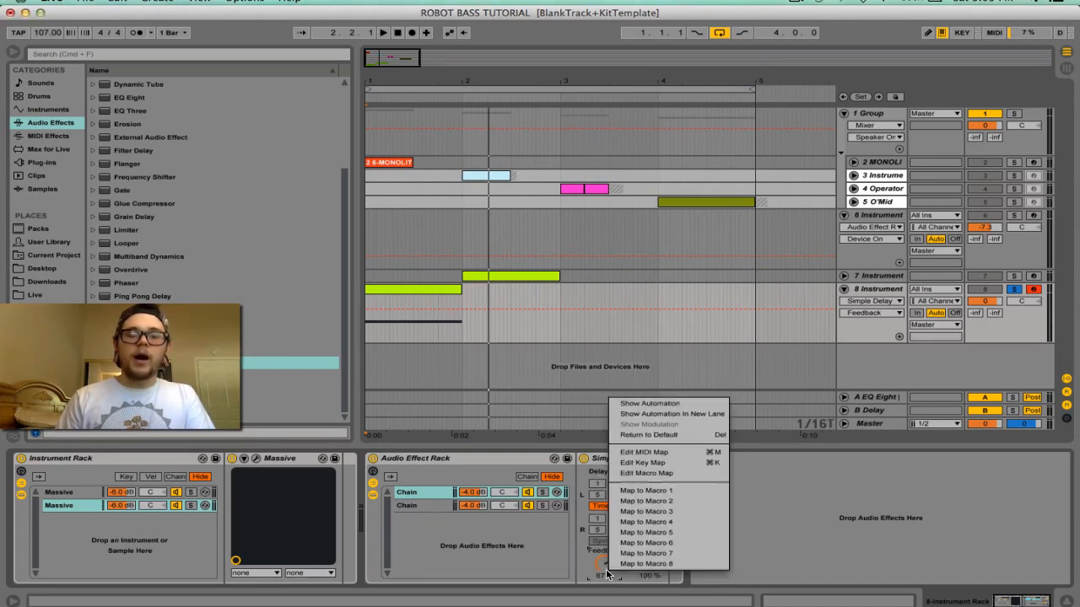
click(652, 403)
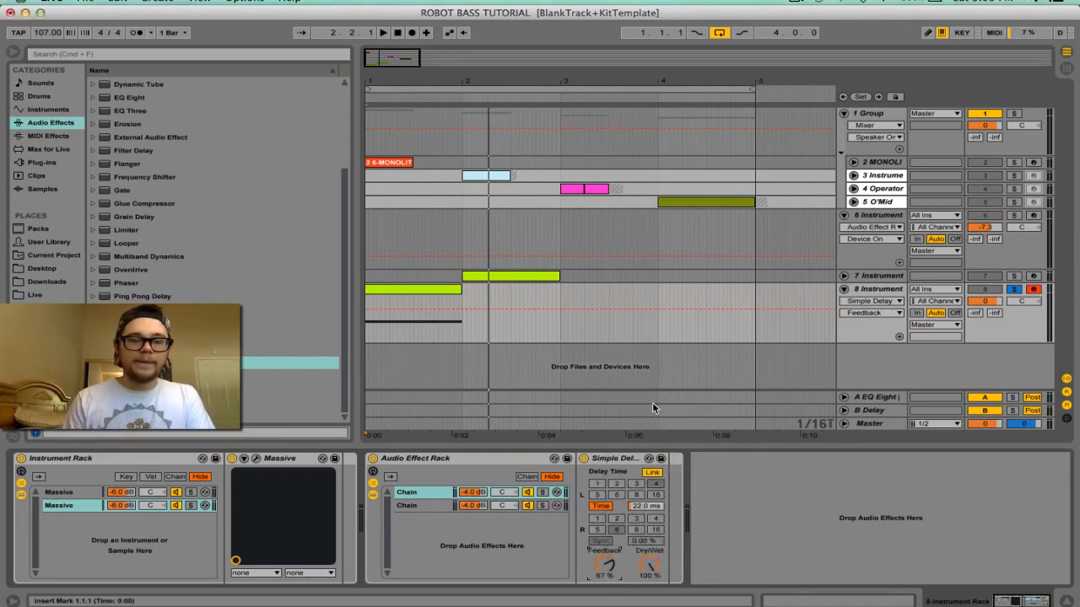
Step: Draw Feedback automation over track 8's first bar, rising to a peak near the bar's end and falling to about 40%, and play it
drag(368, 309, 460, 322)
key(space)
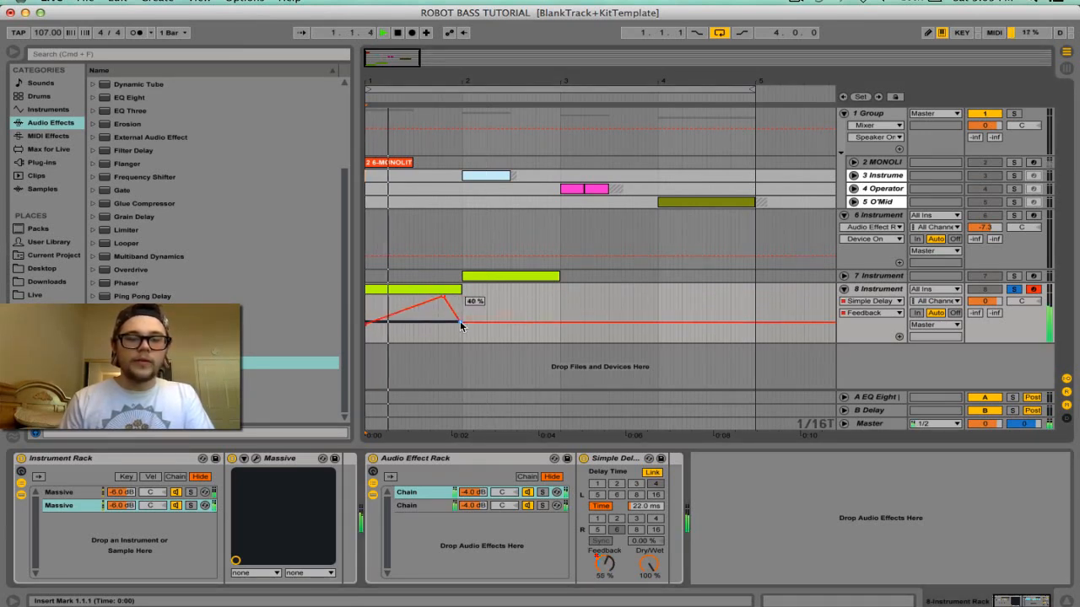
key(space)
key(space)
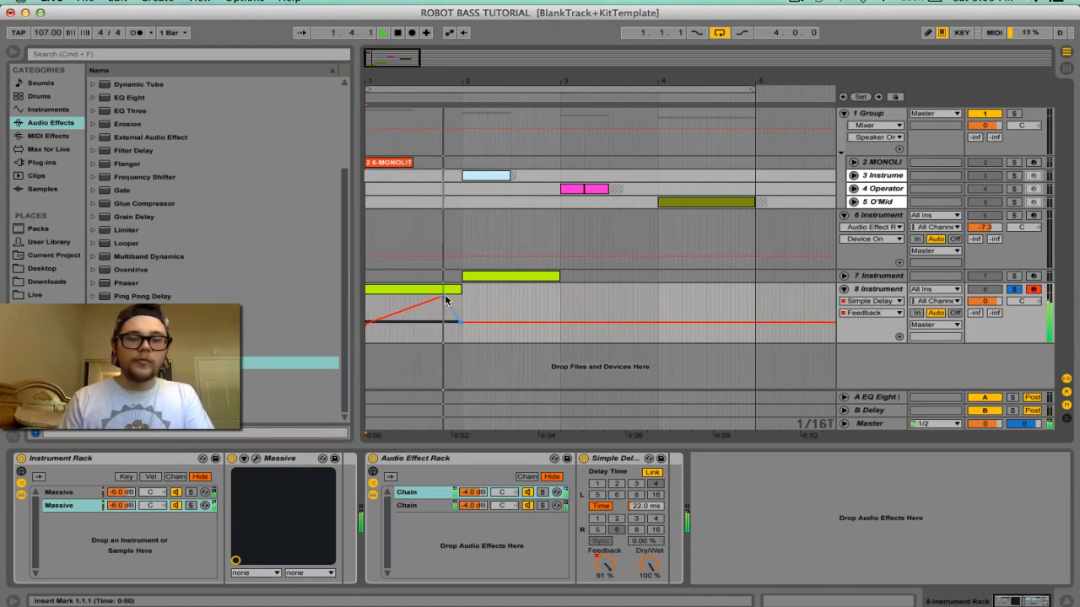
key(space)
click(460, 321)
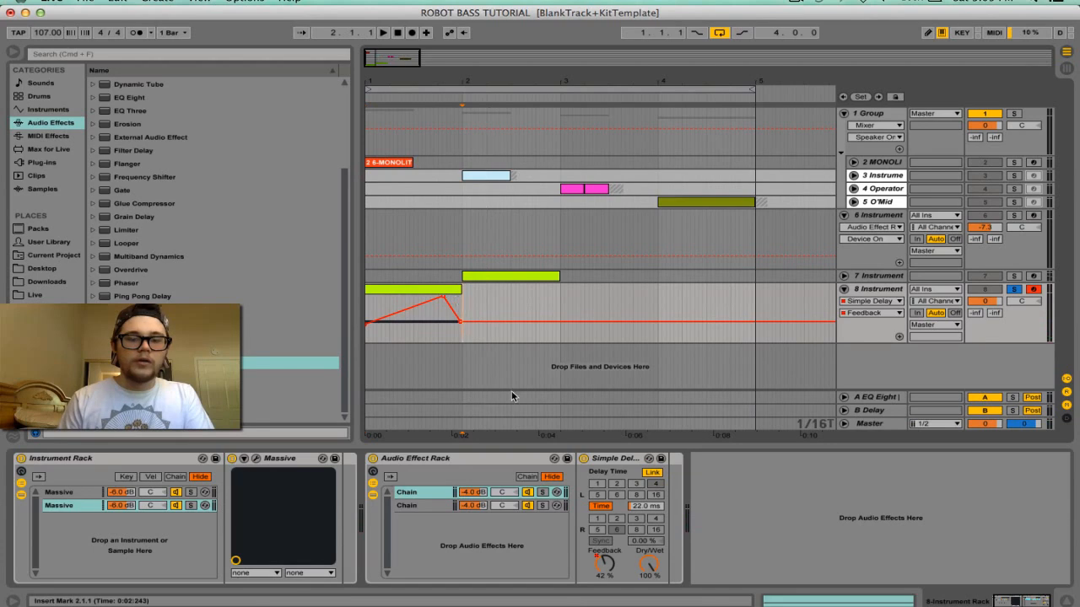
Step: Audition Simple Delay times of about 10 ms and 40.7 ms against the Feedback automation
drag(645, 506, 645, 523)
key(space)
key(space)
key(space)
double_click(399, 33)
key(space)
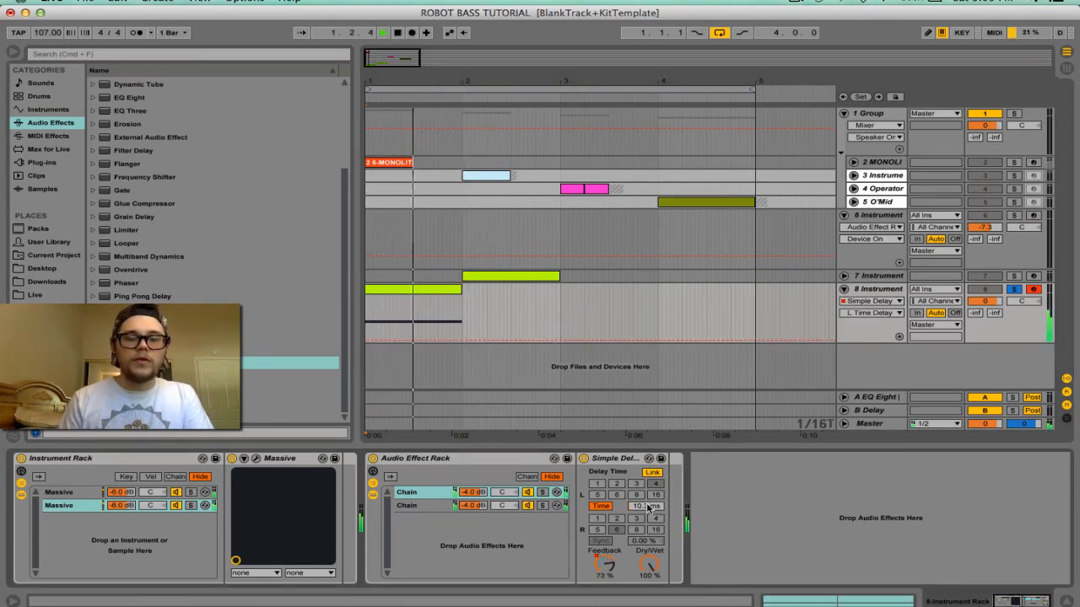
drag(645, 508, 645, 485)
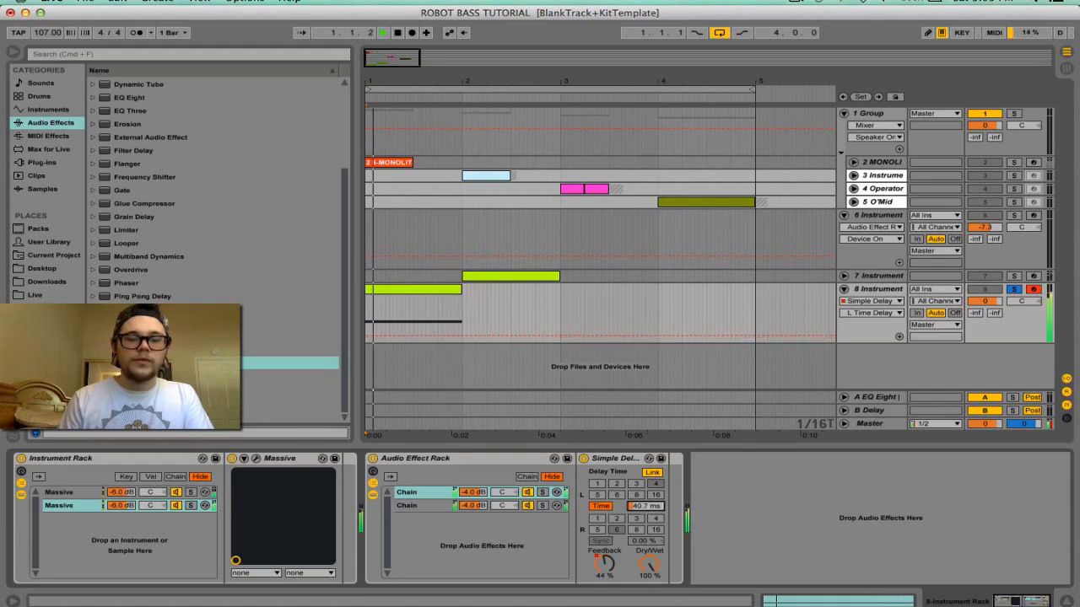
key(space)
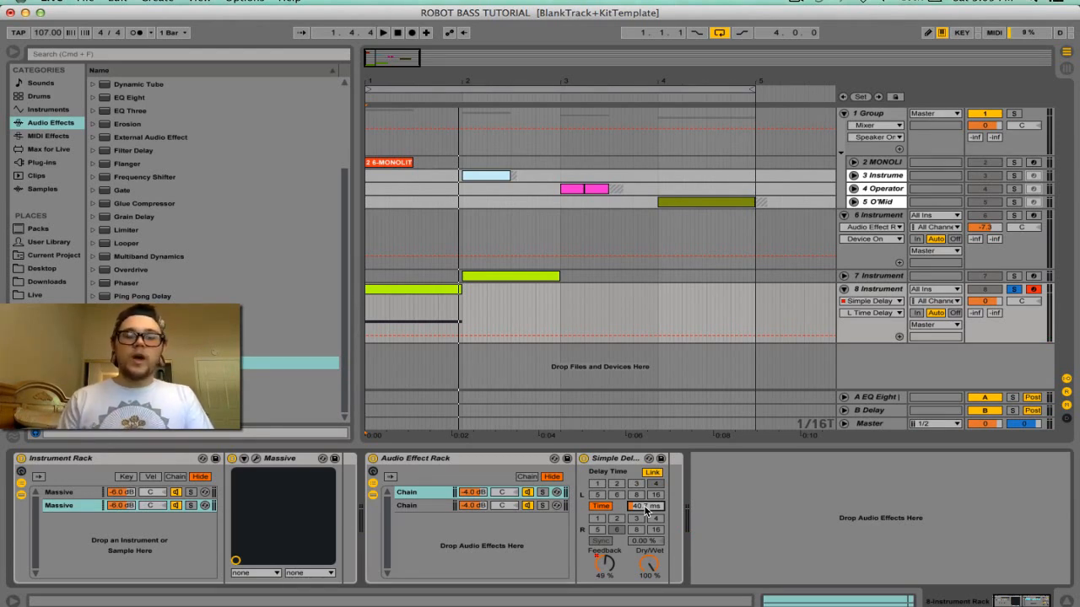
Step: Compare a Simple Delay time of 15.0 ms in playback, and set the time to 19.7 ms
drag(646, 506, 646, 528)
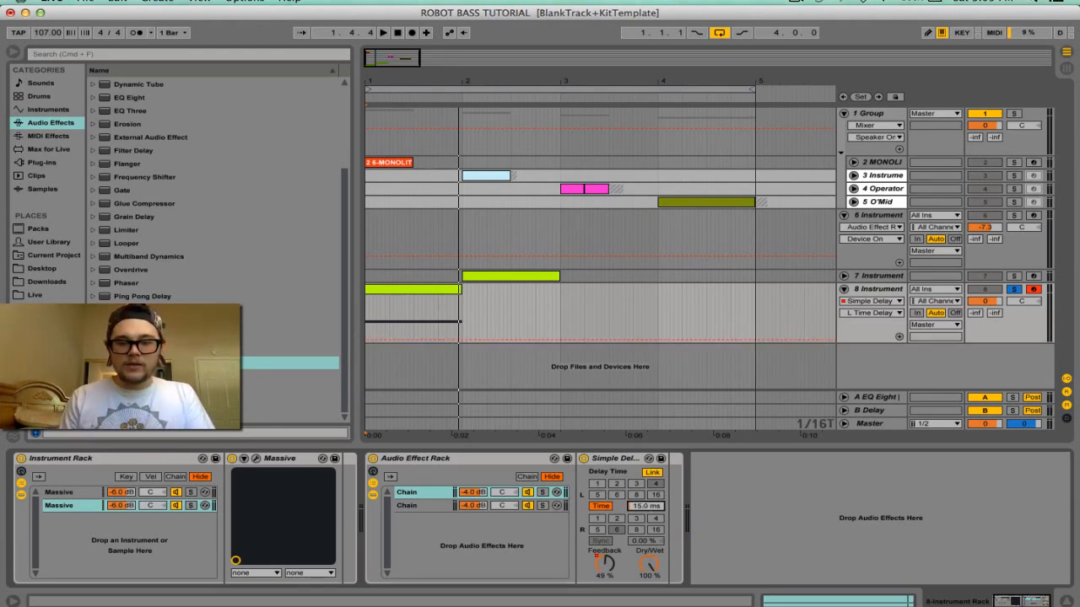
key(space)
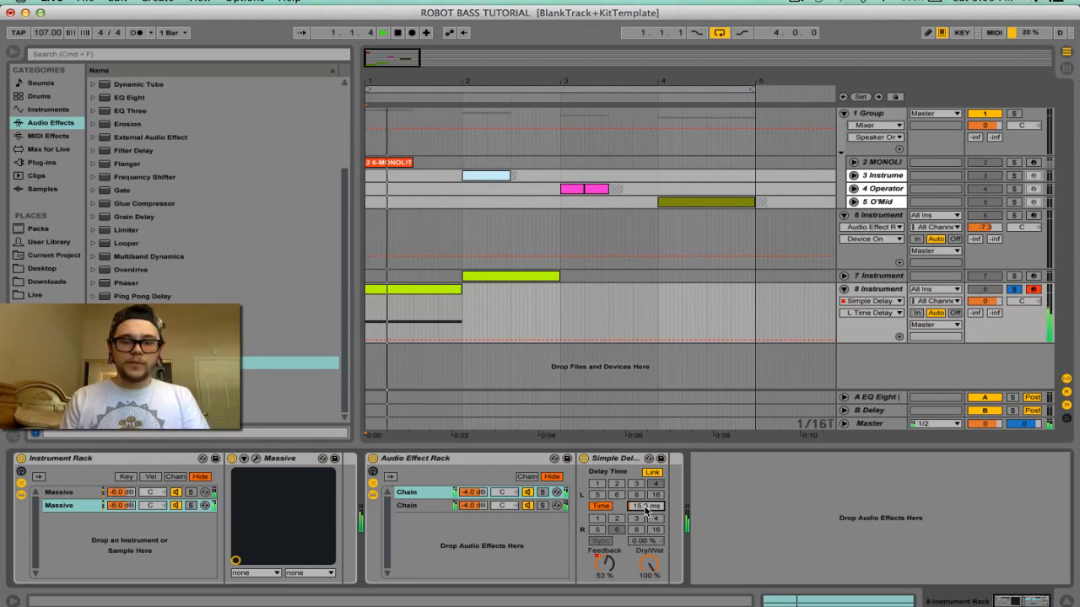
drag(646, 510, 646, 524)
key(space)
key(space)
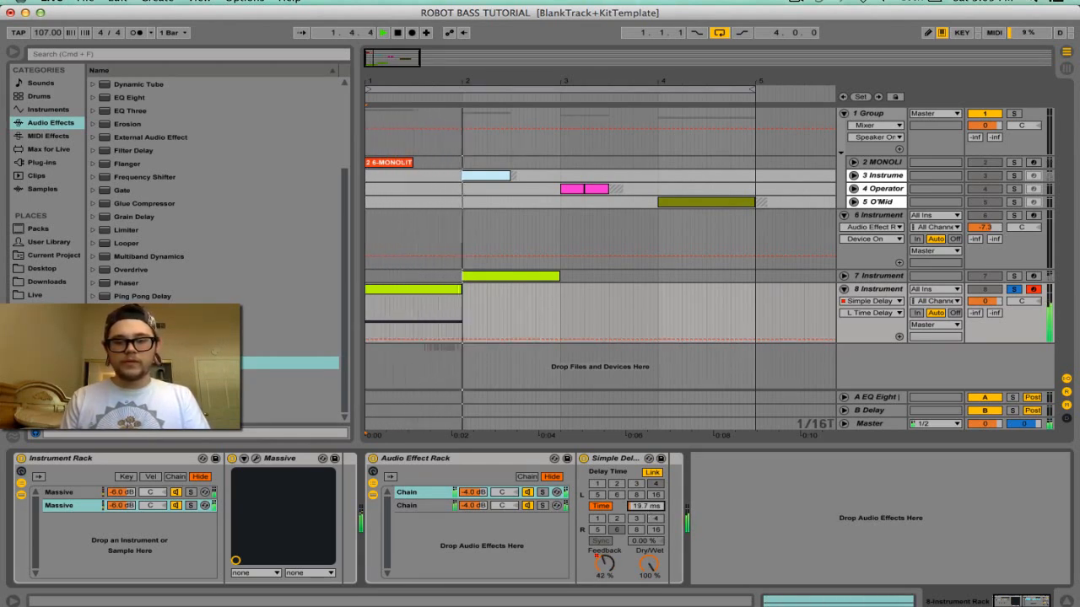
Step: Add Resonators as a third parallel chain at -4.0 dB in the Audio Effect Rack, and deactivate the Simple Delay chain
key(space)
key(space)
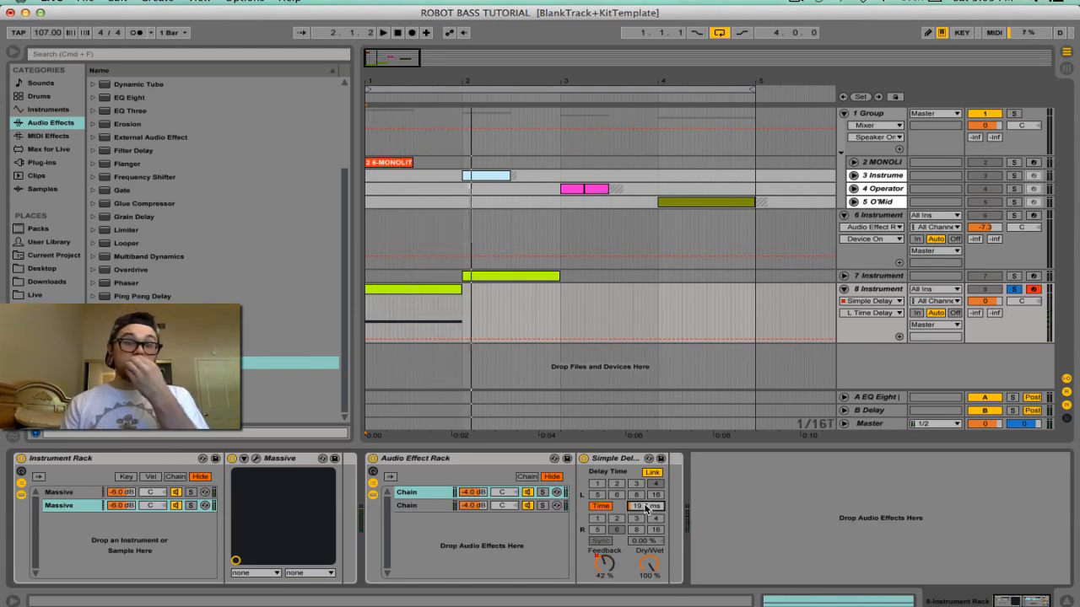
click(439, 494)
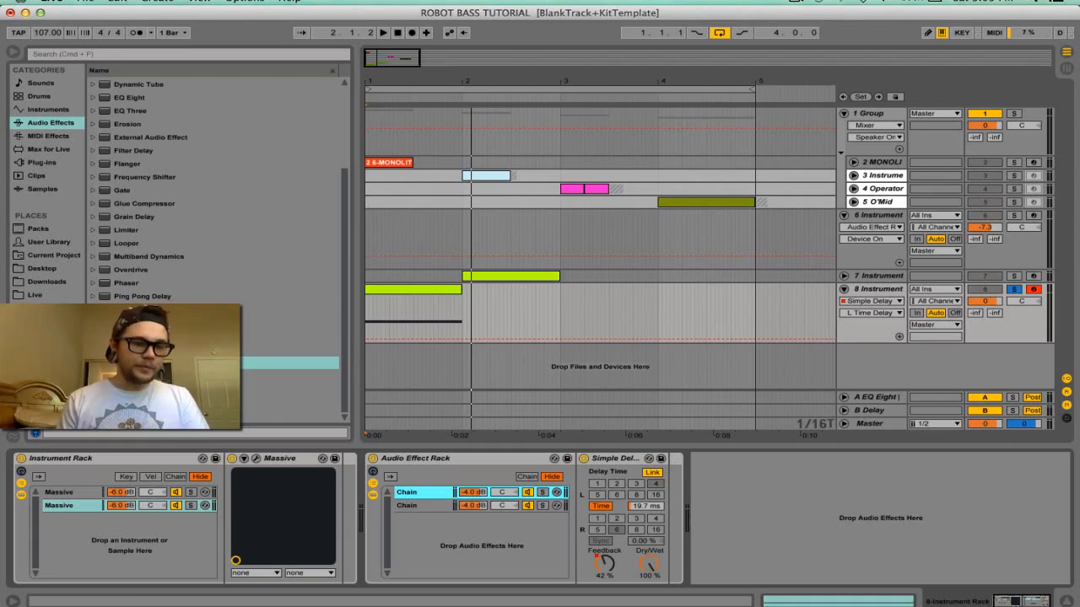
drag(131, 323, 462, 541)
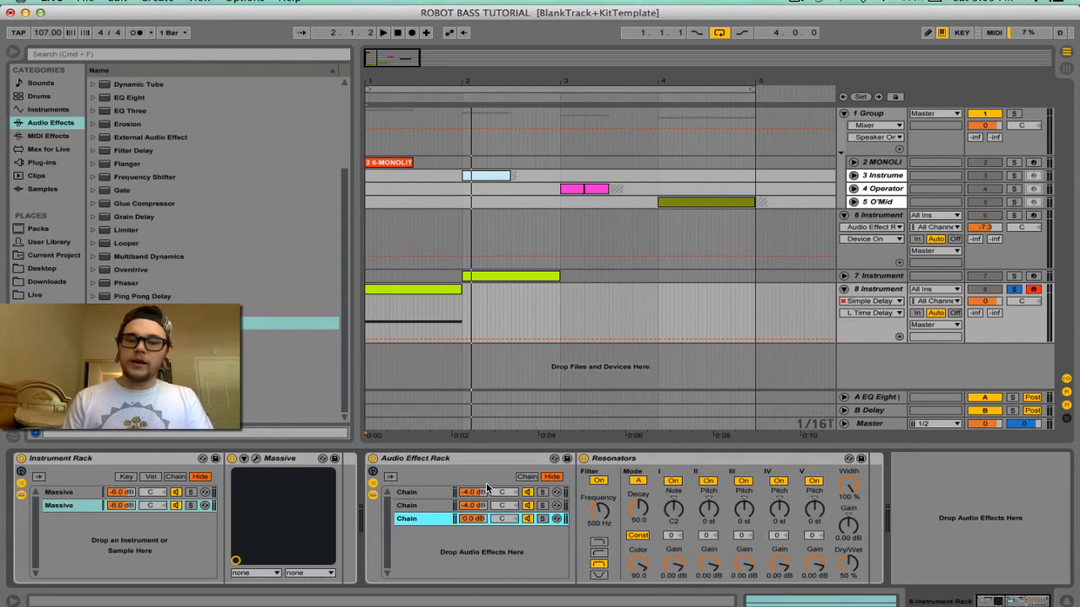
click(525, 492)
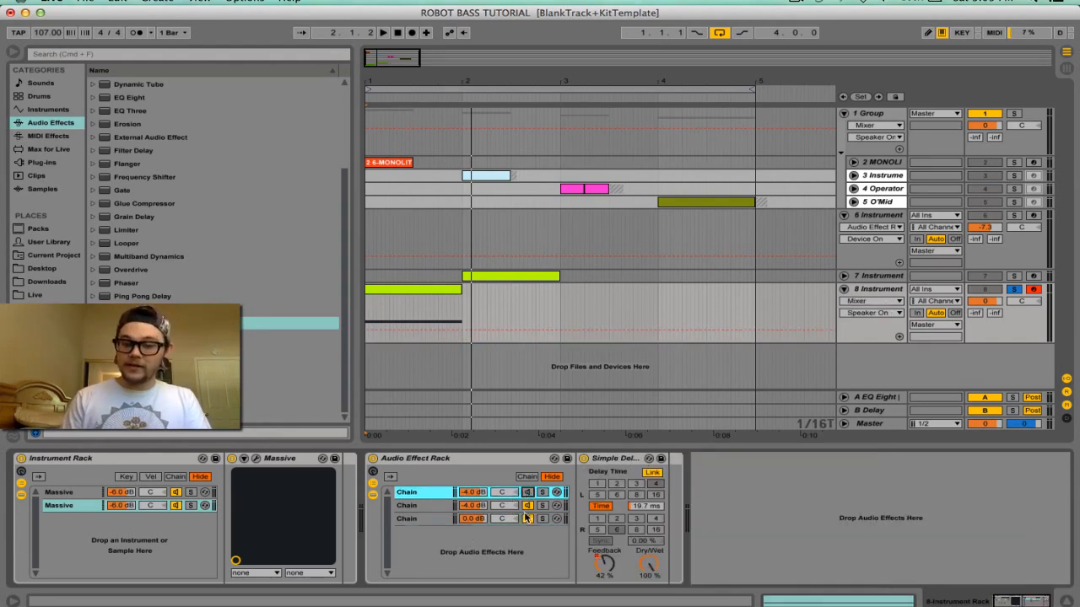
click(485, 519)
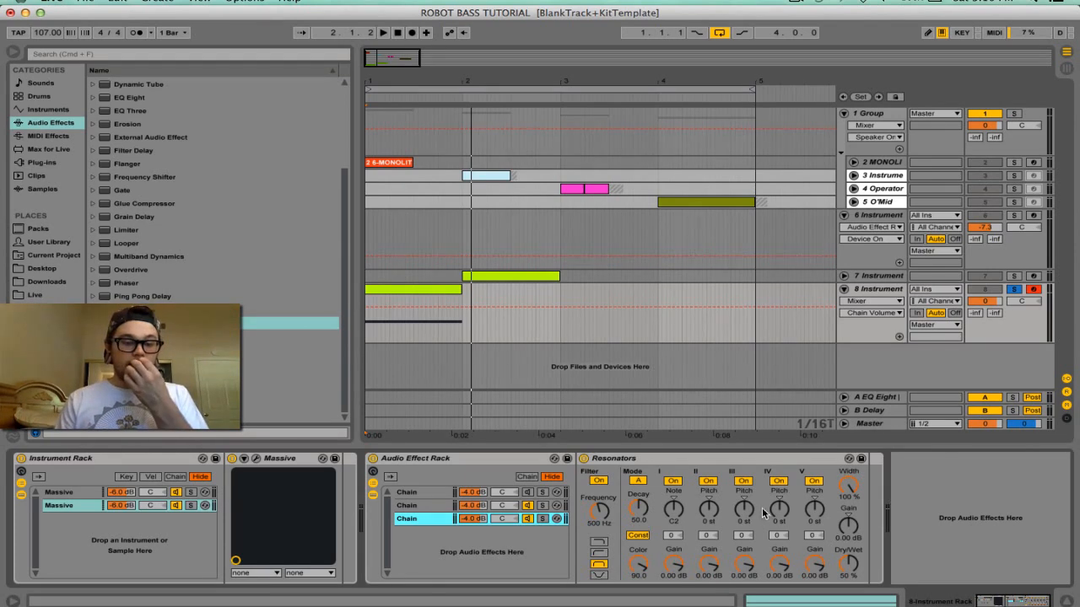
Step: In Resonators, turn off the filter and set Note I to G0, Dry/Wet to 100%, Decay to 31.7 and Color to 100
click(670, 508)
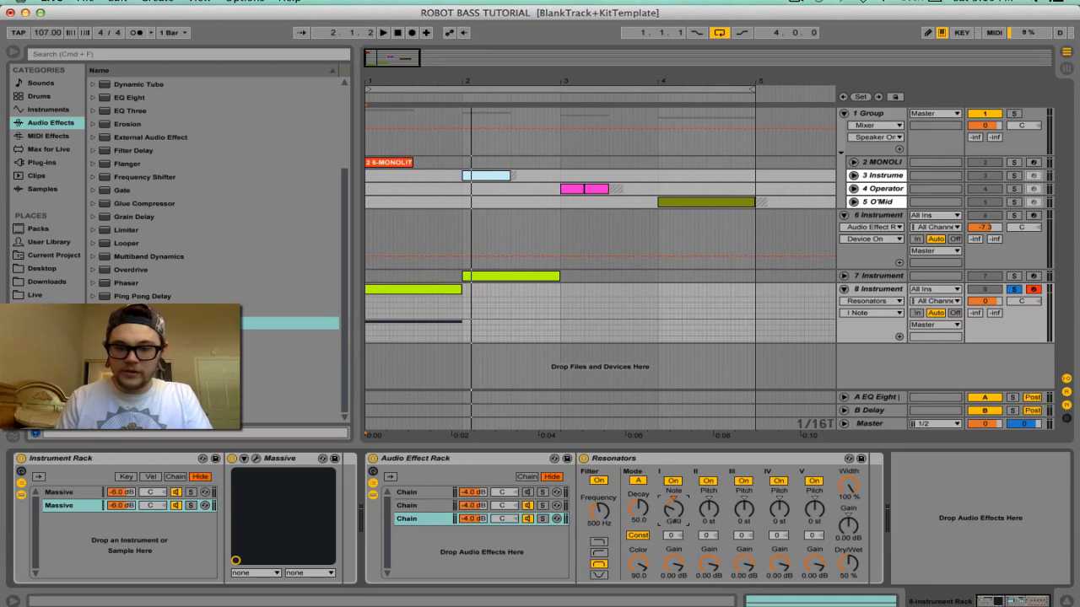
drag(862, 574, 862, 531)
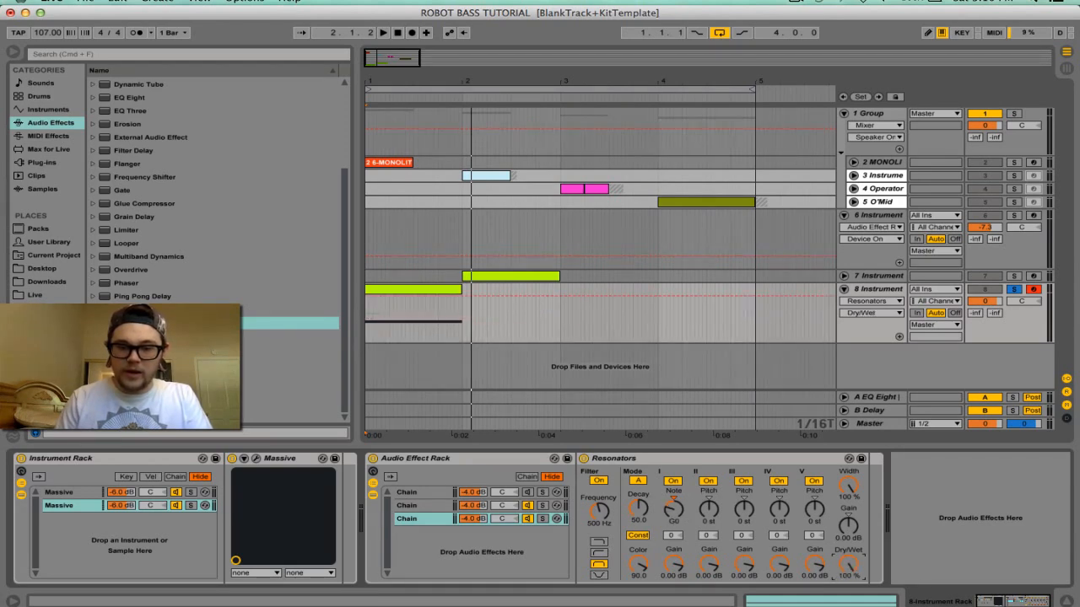
click(599, 481)
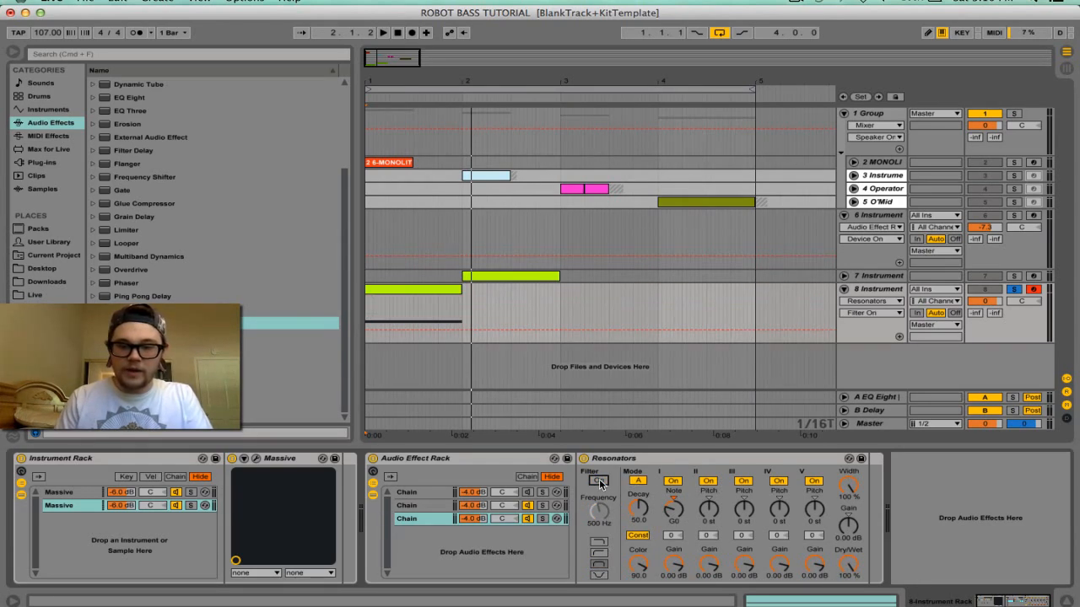
drag(633, 513, 634, 519)
click(635, 574)
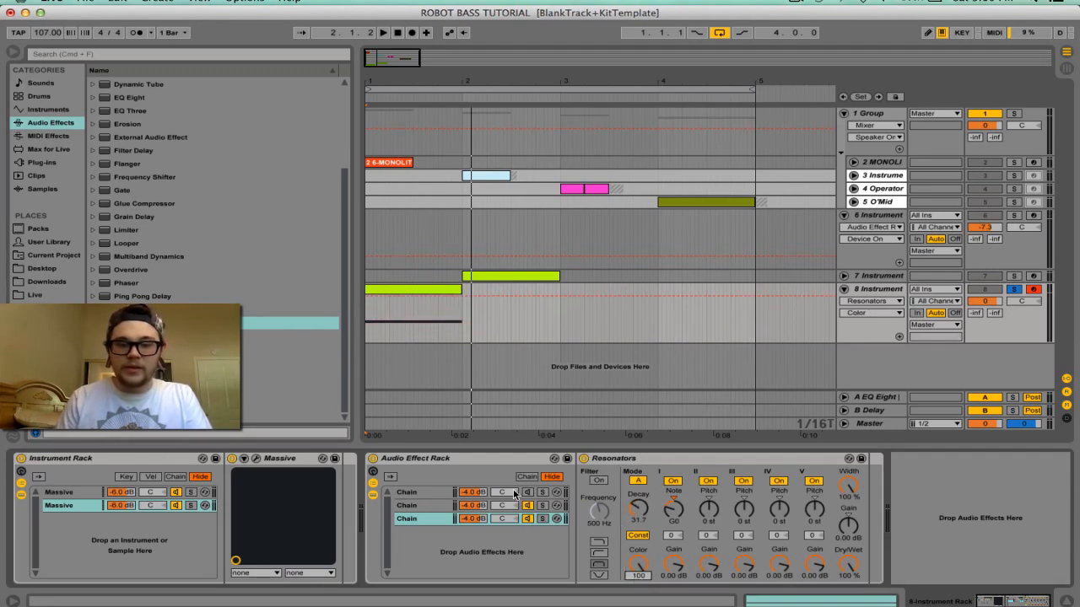
Step: Solo the Resonators chain and play the first bar to hear it alone
click(538, 520)
key(space)
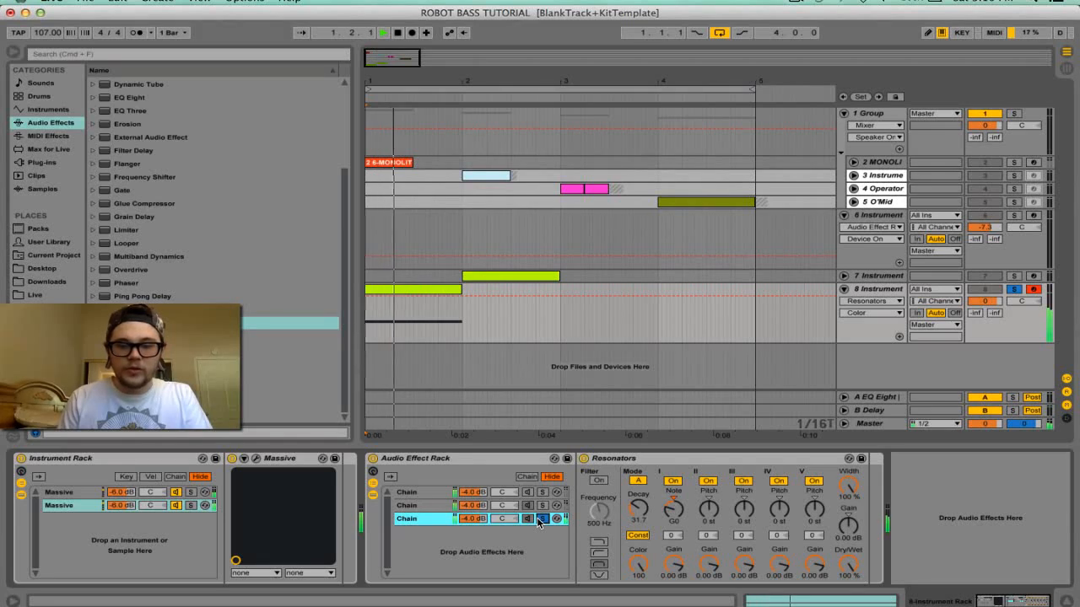
key(space)
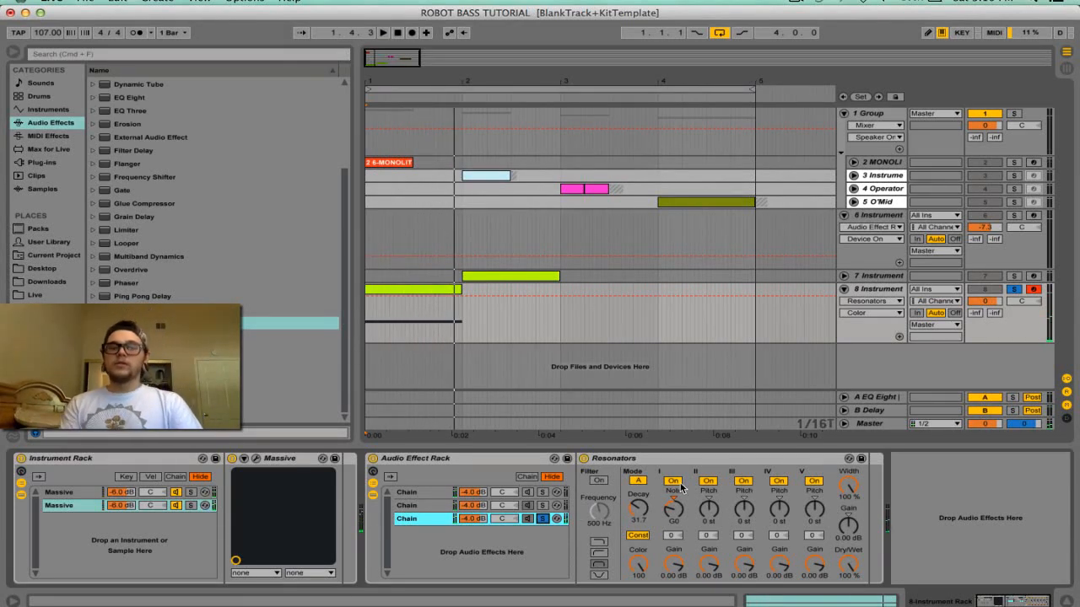
Step: Set the pitches of resonators II to V to +12, -12, +1 and -11 st, and play the result
click(709, 508)
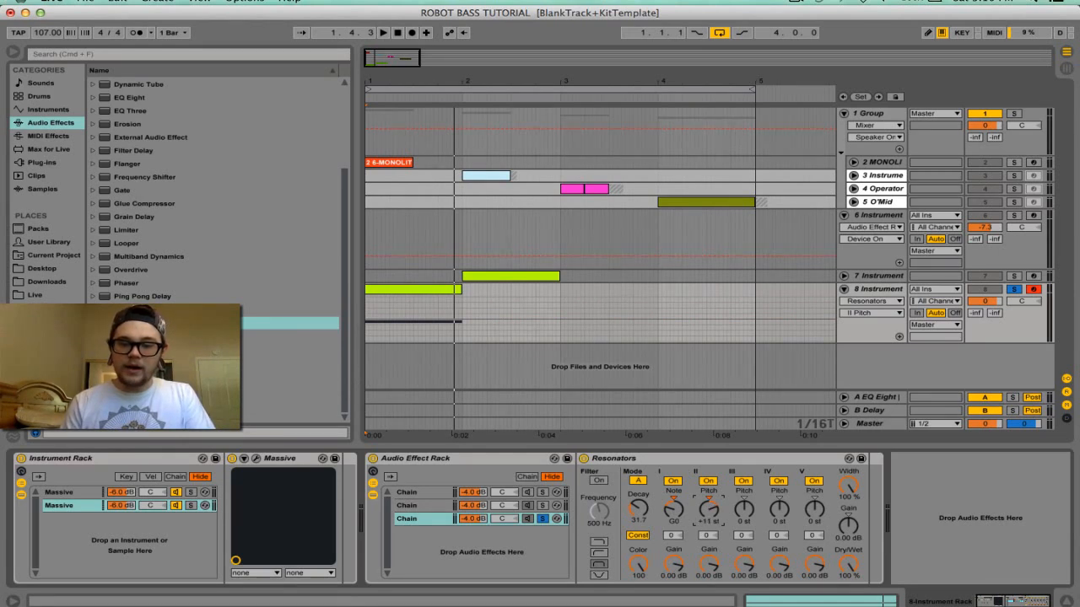
drag(744, 517, 744, 531)
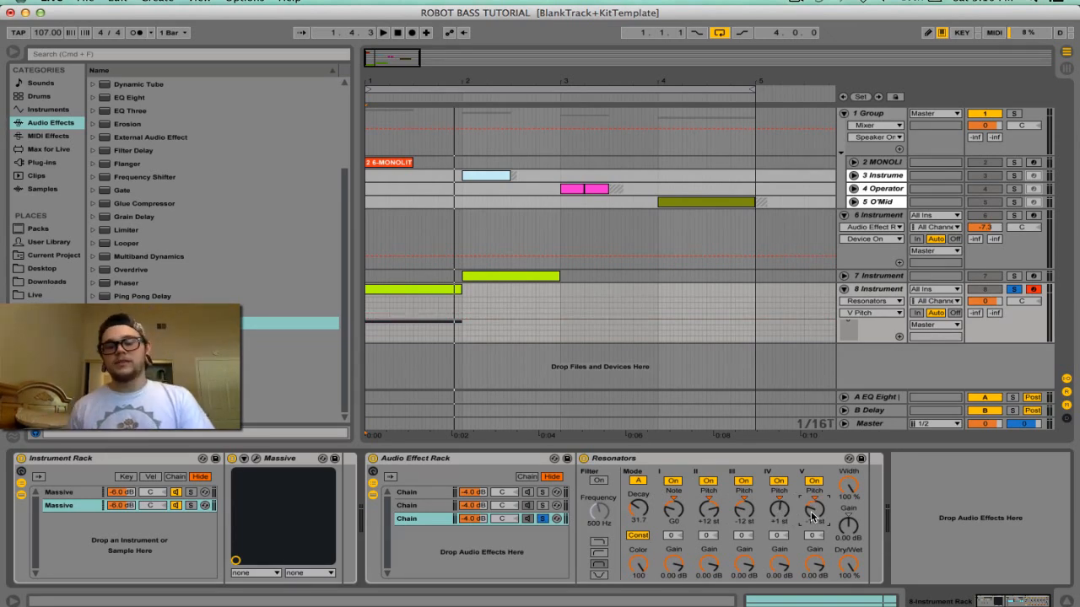
key(space)
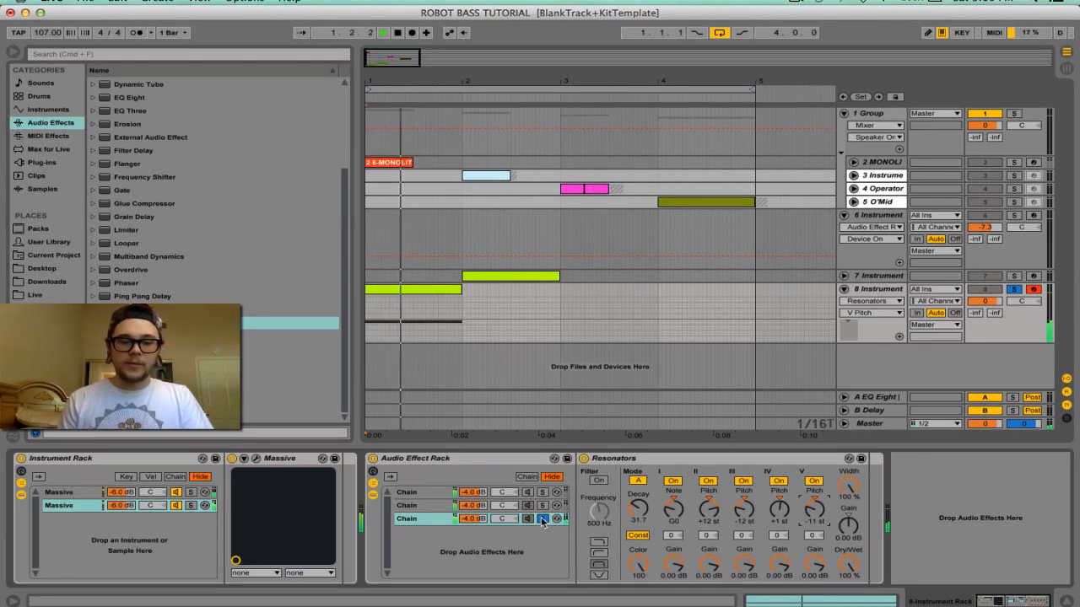
Step: Raise the Resonators' Decay to 48.4 and overall Gain to 5.86 dB while auditioning the soloed chain
click(837, 520)
key(space)
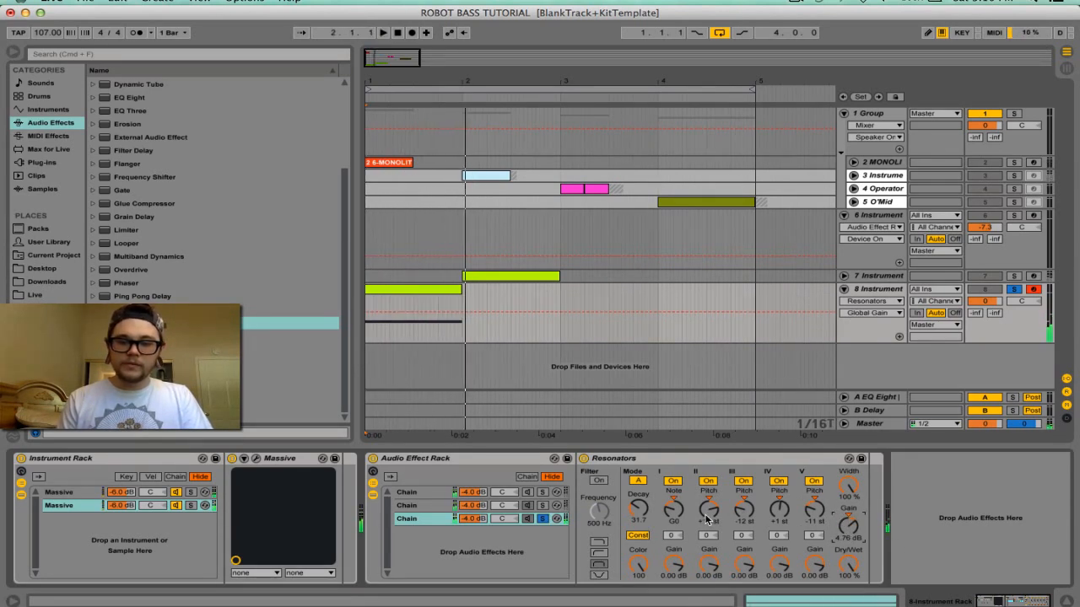
mouse_move(640, 513)
mouse_down()
mouse_move(640, 481)
mouse_move(640, 518)
mouse_up()
key(space)
key(space)
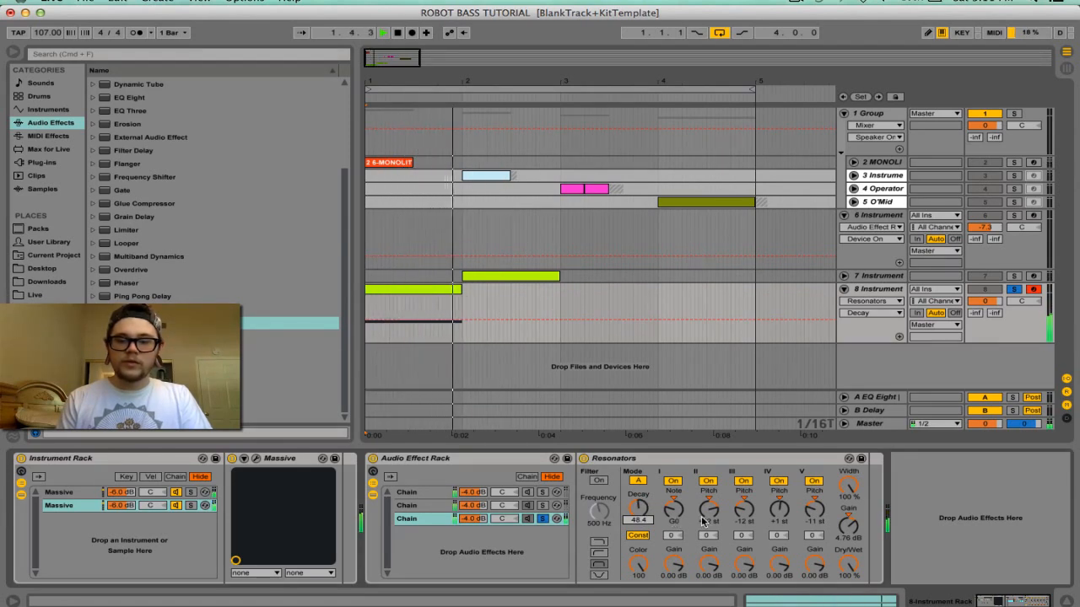
drag(848, 542, 848, 534)
key(space)
key(space)
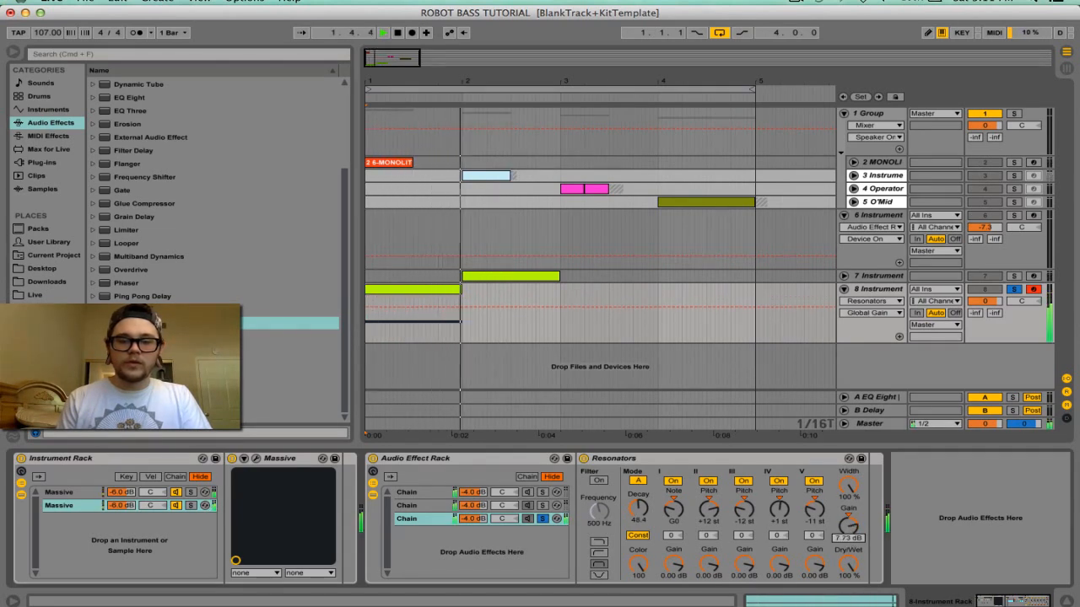
Step: Unsolo the Resonators chain and lower its Decay to 40.5 while playing it with the dry chain
click(544, 519)
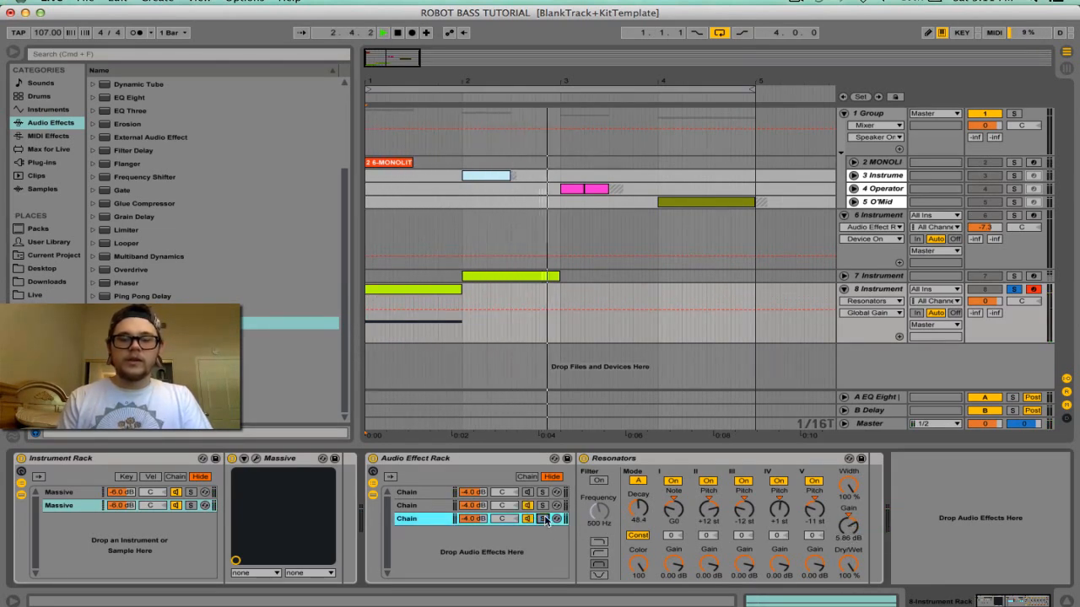
key(space)
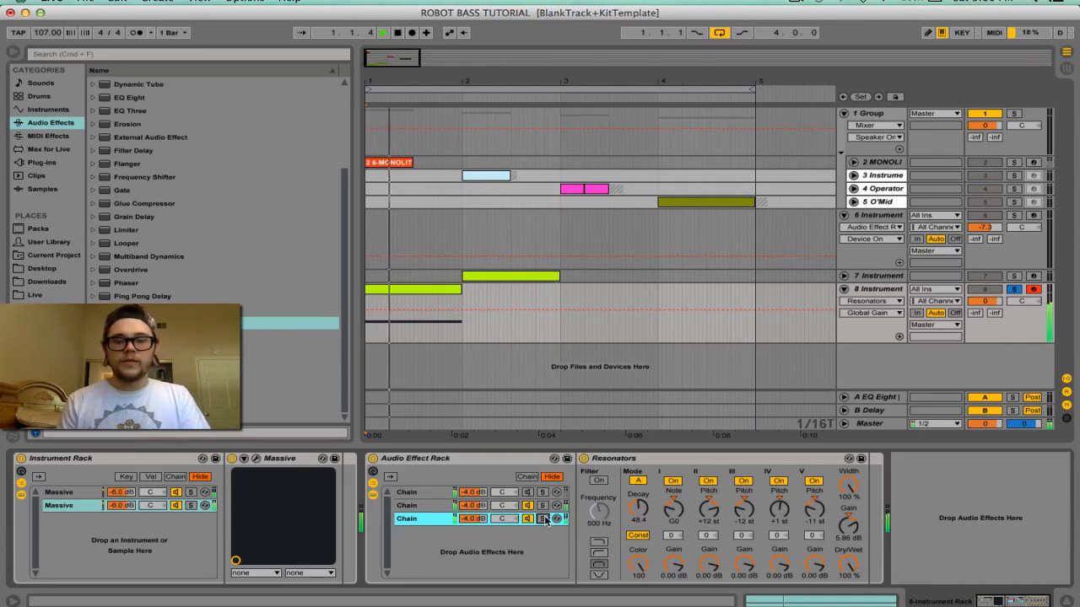
key(space)
key(space)
drag(639, 508, 638, 565)
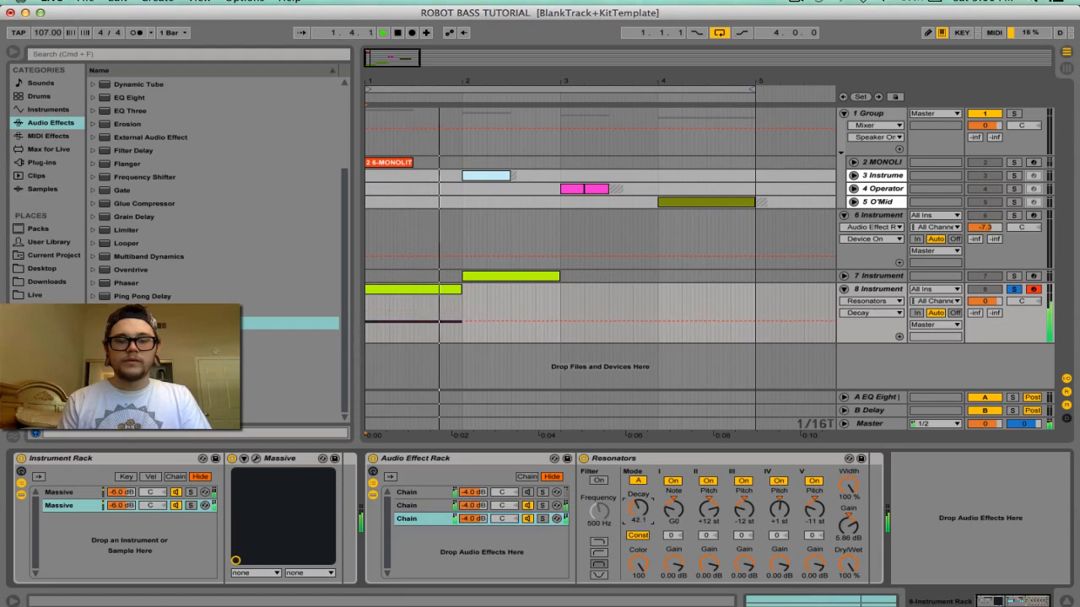
key(space)
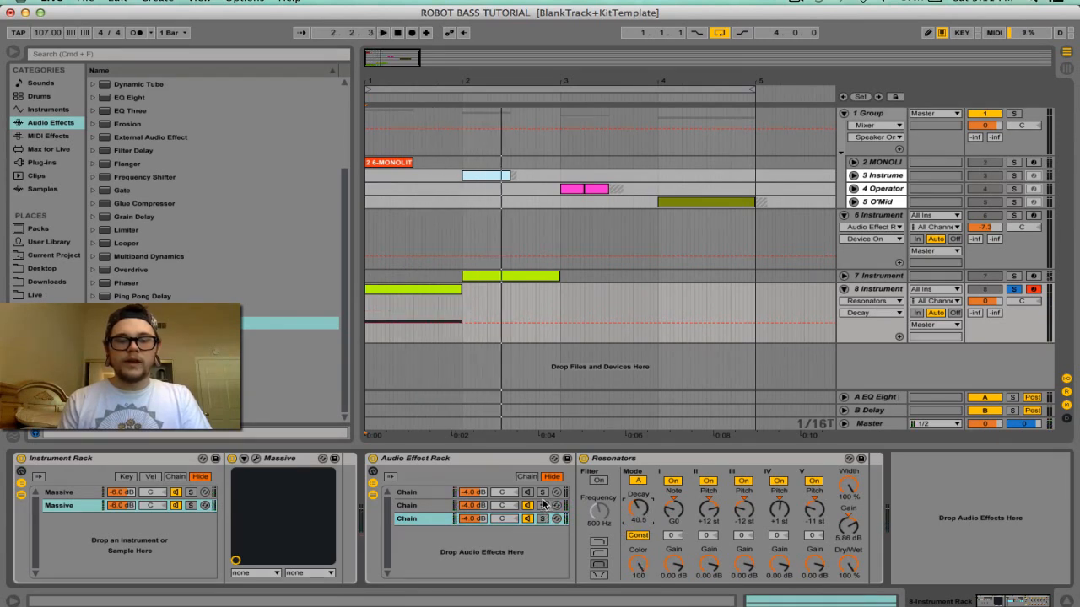
Step: Reactivate the Simple Delay chain, set all three effect chains to -6.0 dB, and play them together
click(529, 491)
drag(483, 493, 480, 522)
key(space)
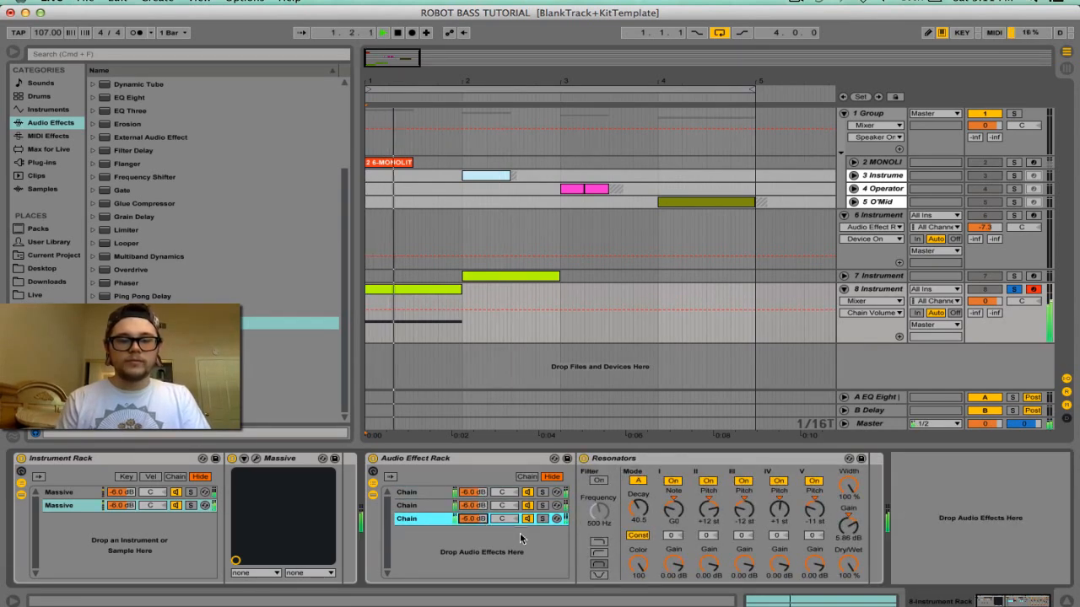
key(space)
key(space)
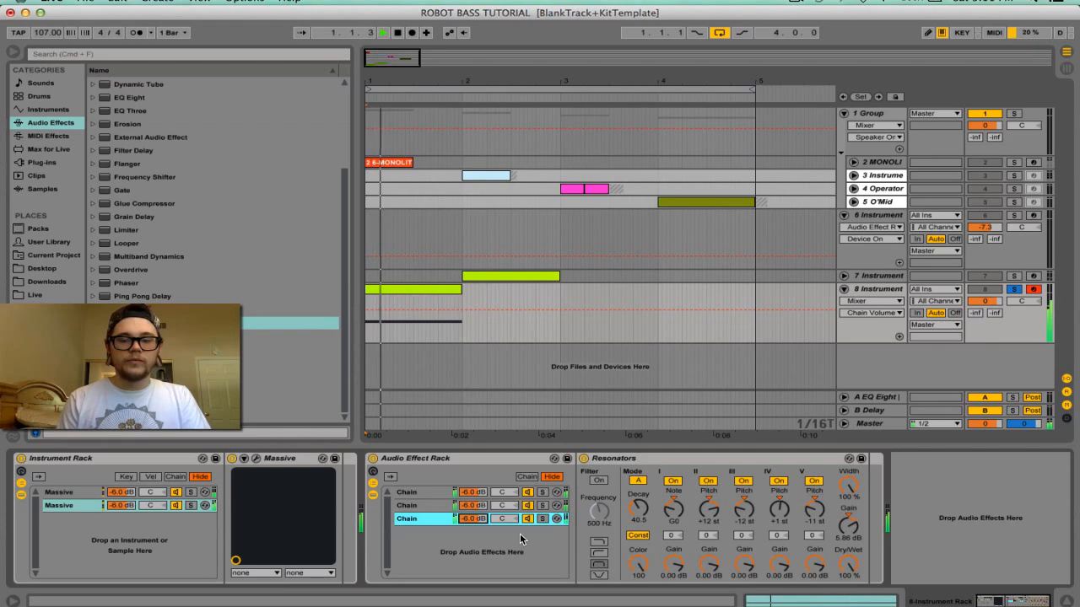
Step: Add Camel Audio's CamelPhat Audio Unit after the Audio Effect Rack on track 8
click(54, 162)
click(94, 96)
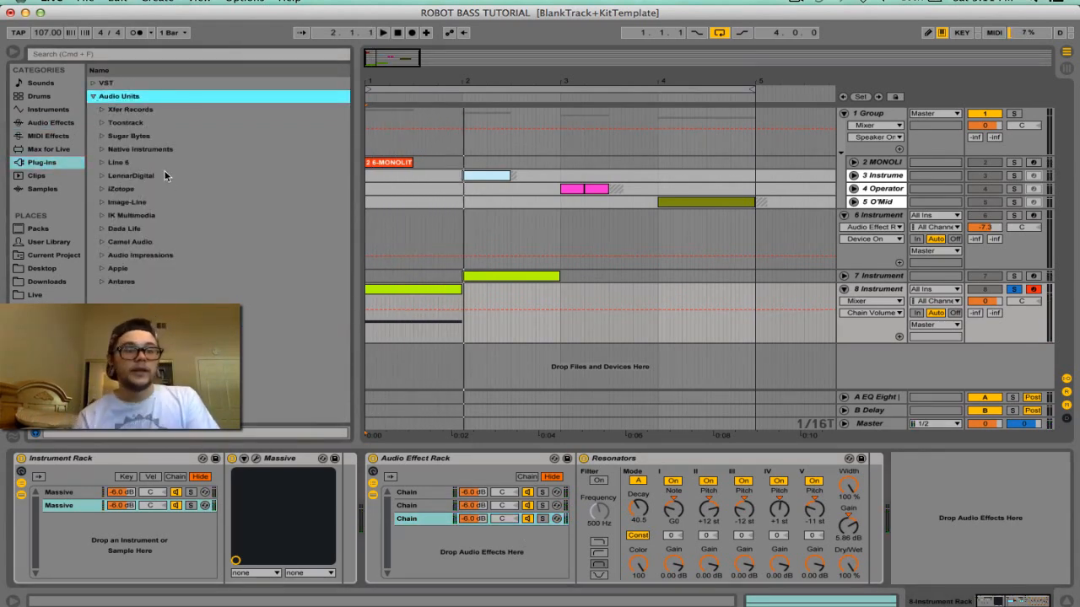
click(104, 147)
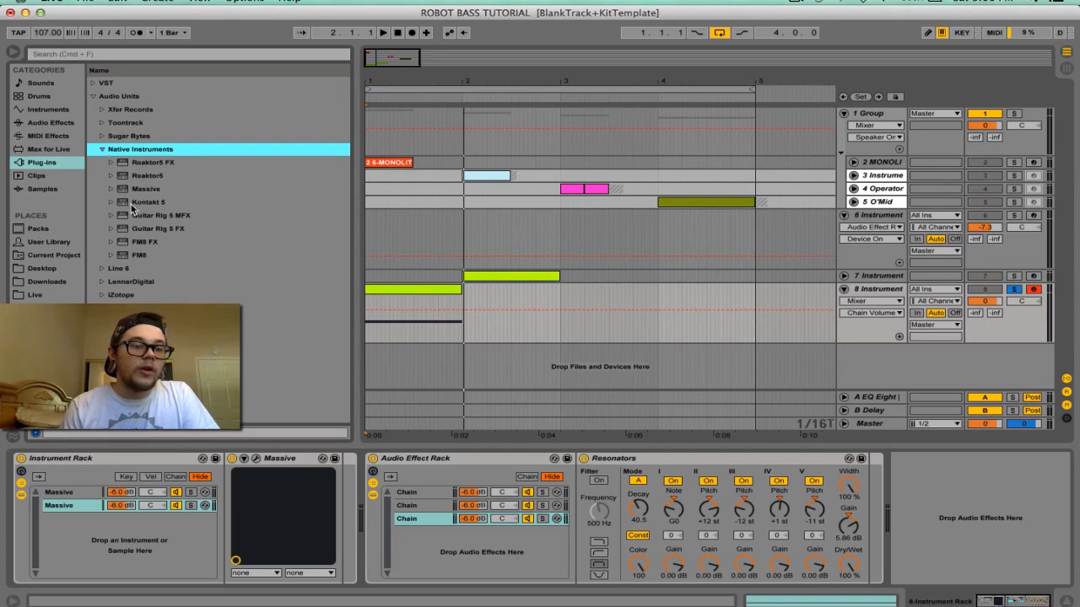
click(102, 148)
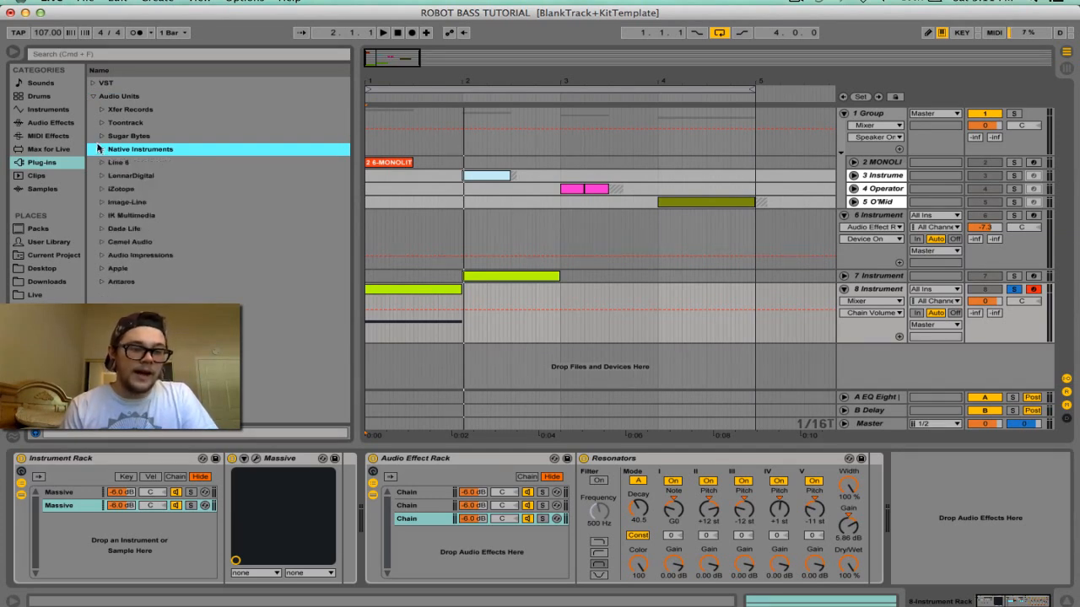
click(101, 241)
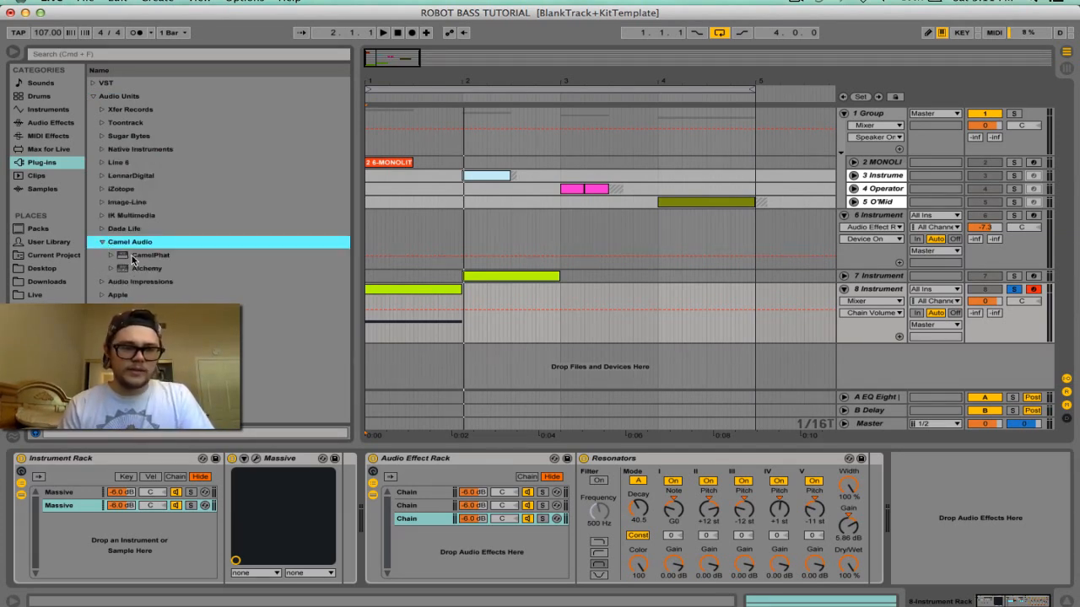
click(135, 255)
drag(754, 351, 957, 468)
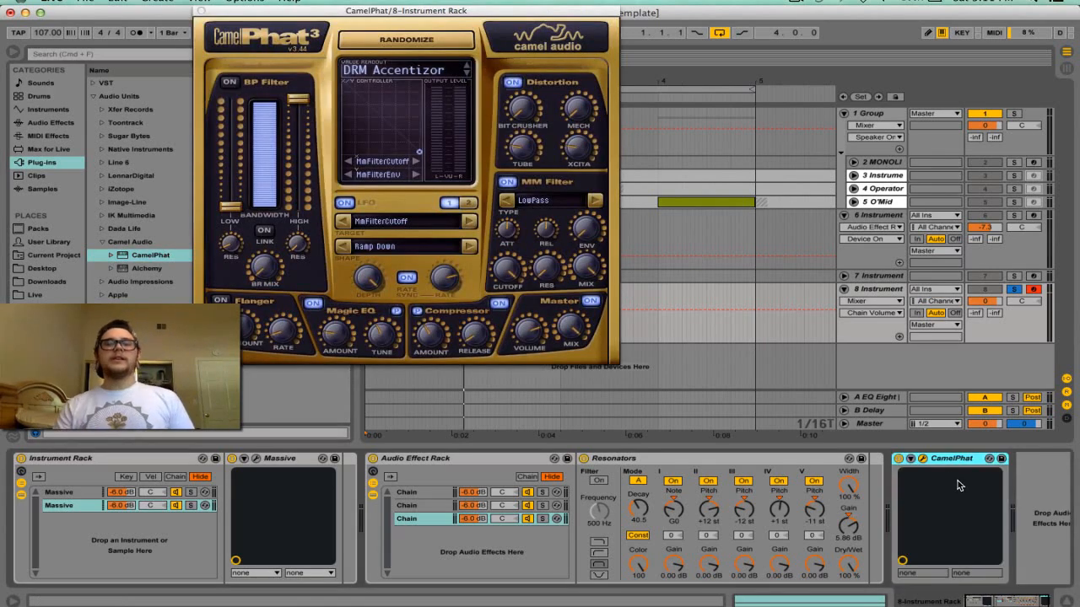
Step: Turn off CamelPhat's MM Filter, LFO 2 and Magic EQ
click(506, 182)
click(466, 203)
click(345, 203)
click(313, 303)
click(313, 303)
Step: Audition CamelPhat's Mech distortion at about 2%, return it to 0%, and set Tube to 31%
mouse_move(582, 154)
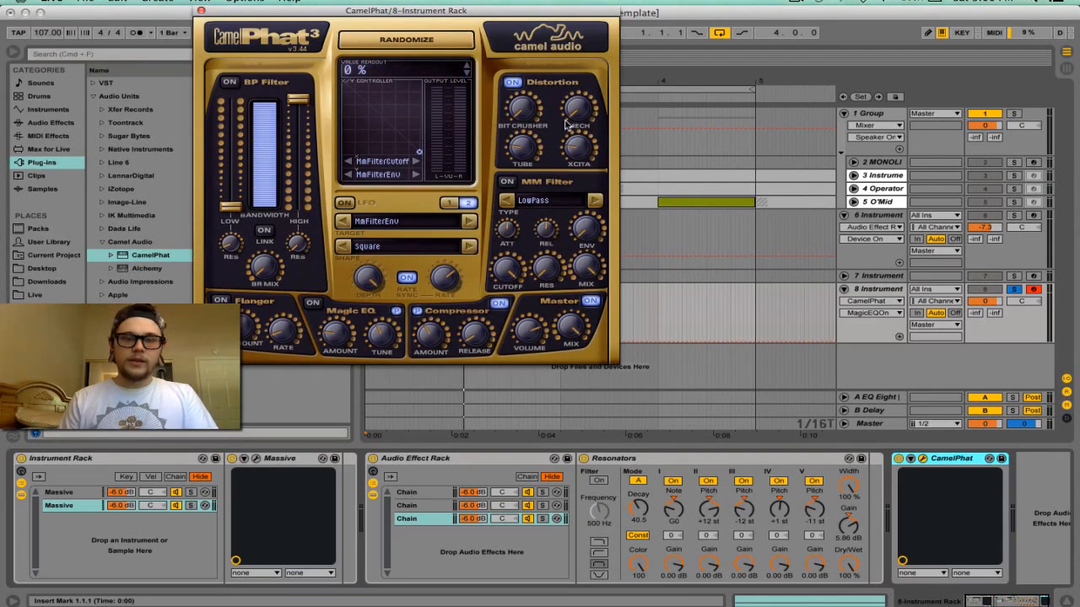
drag(584, 112, 604, 131)
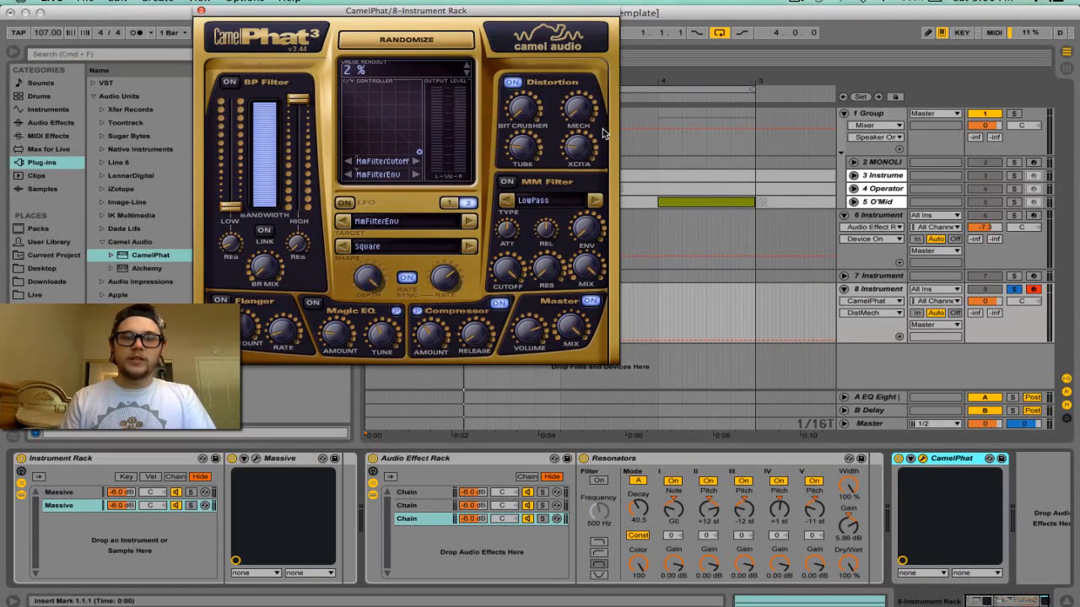
drag(582, 111, 606, 232)
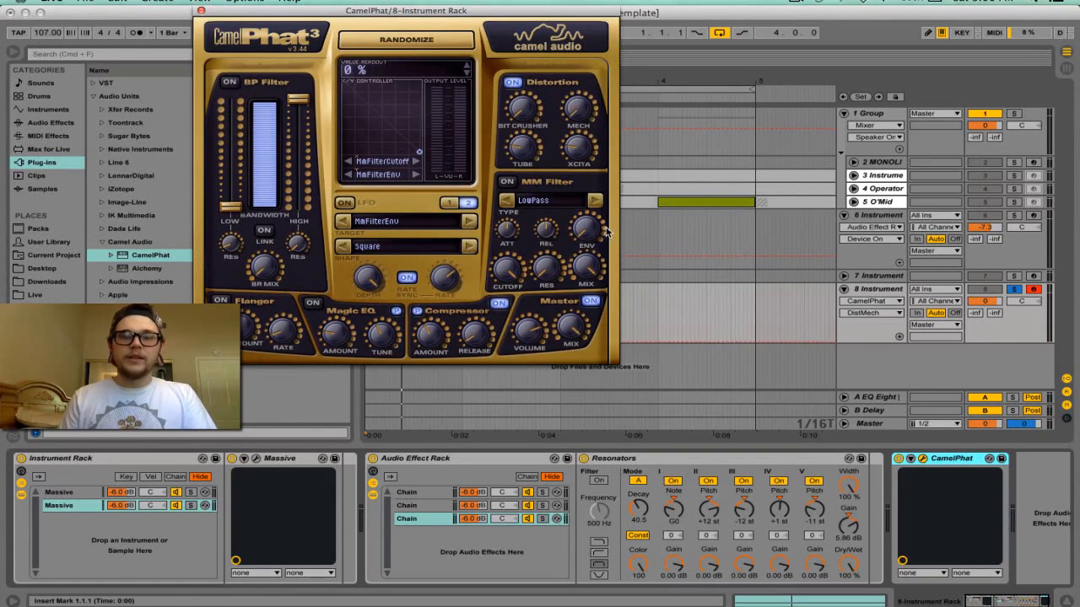
click(522, 142)
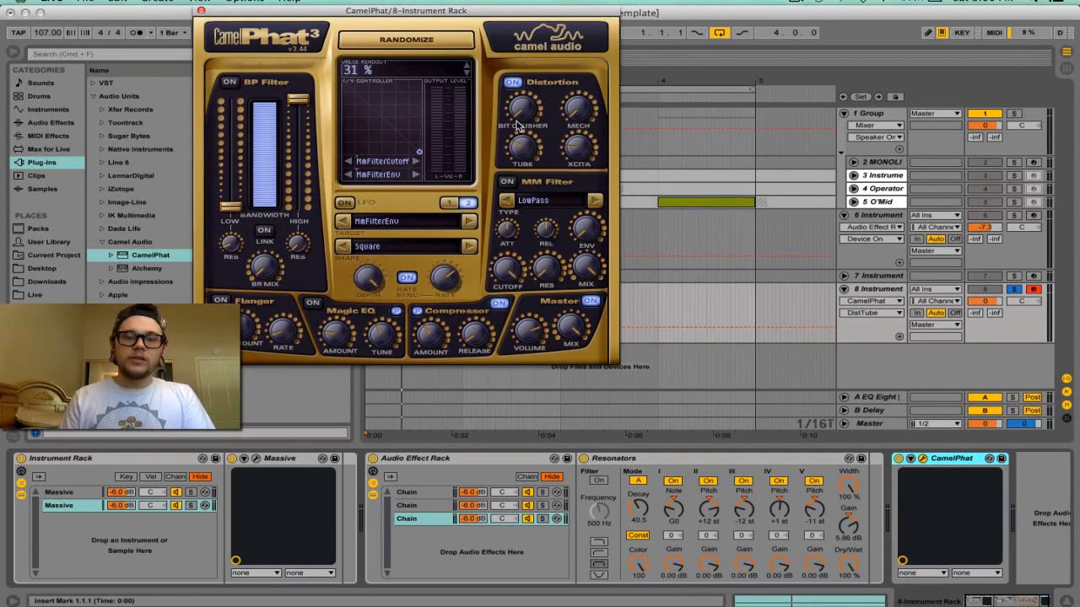
Step: Set CamelPhat's Xcita to 32% and Mech distortion to 4% while playing the bass
click(516, 122)
click(574, 140)
drag(573, 127, 573, 124)
key(space)
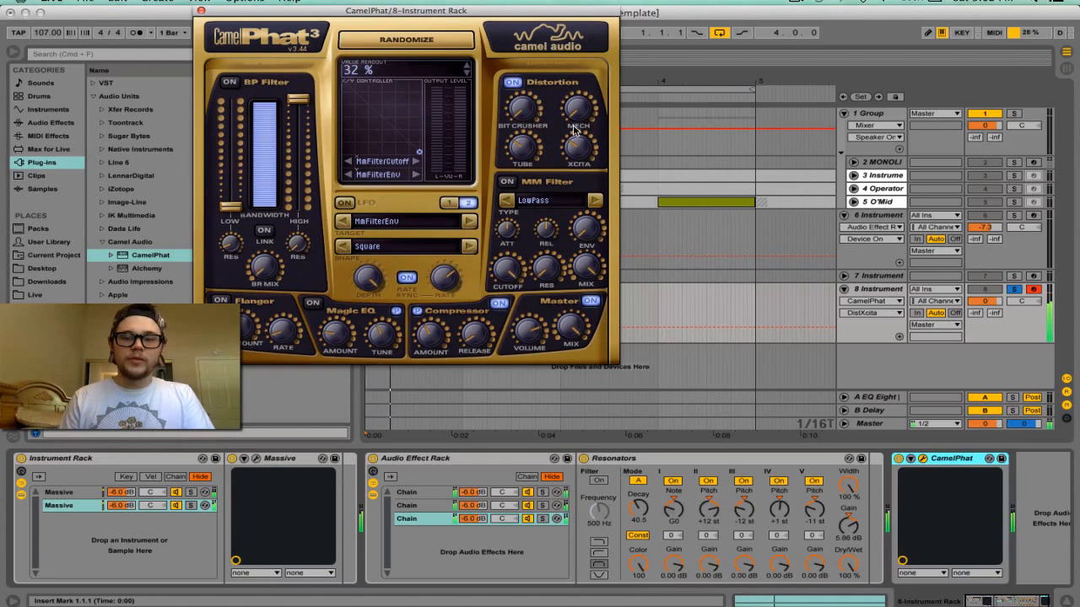
drag(573, 115, 574, 110)
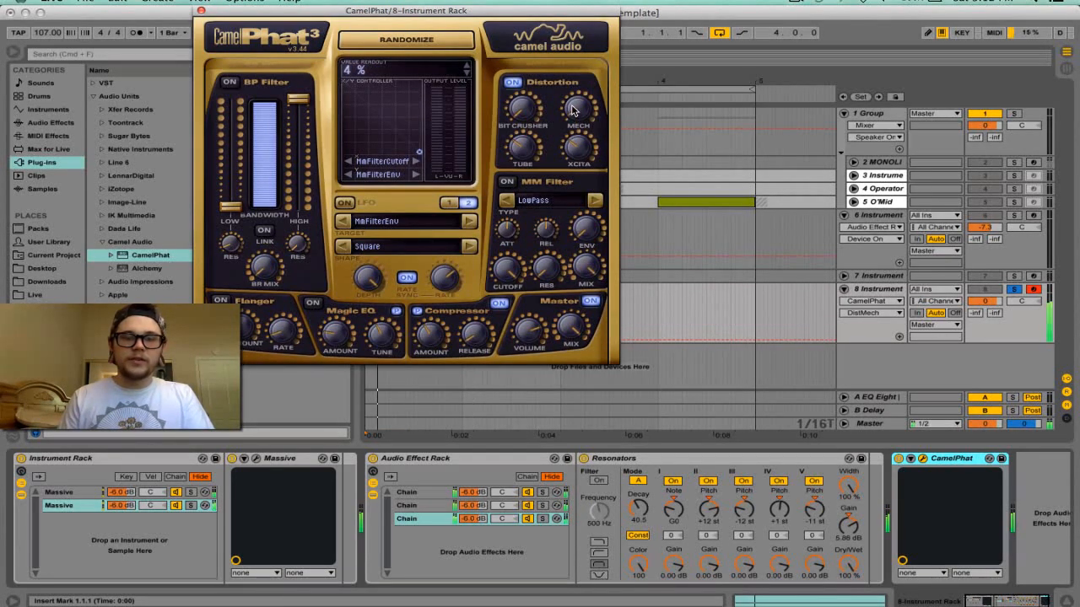
click(516, 198)
click(560, 311)
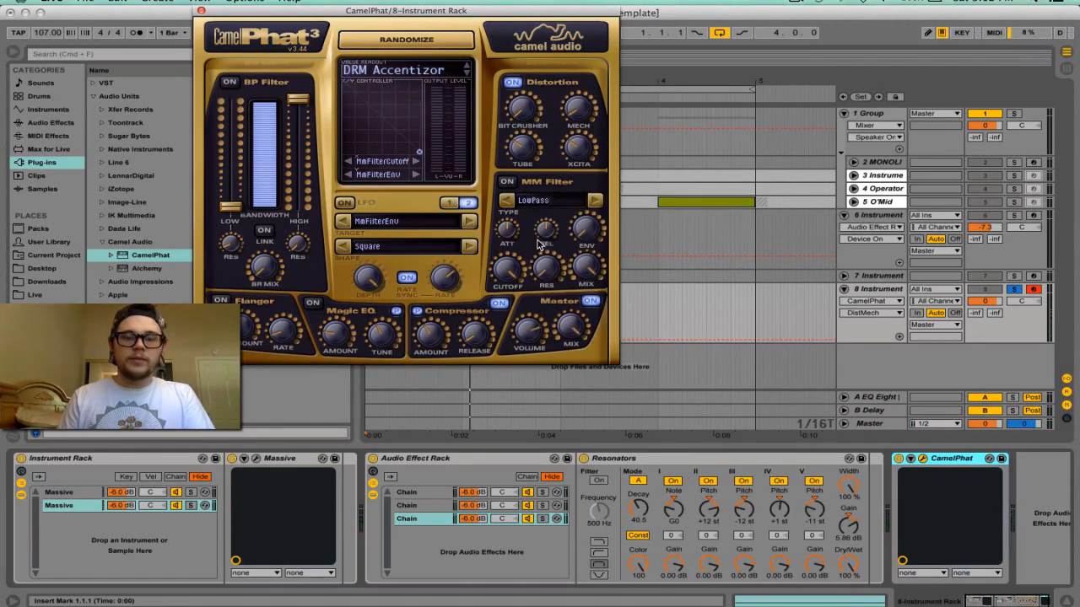
Step: Turn on CamelPhat's MM Filter with the Comb type and set its Env amount to 27% while auditioning the bass
click(506, 182)
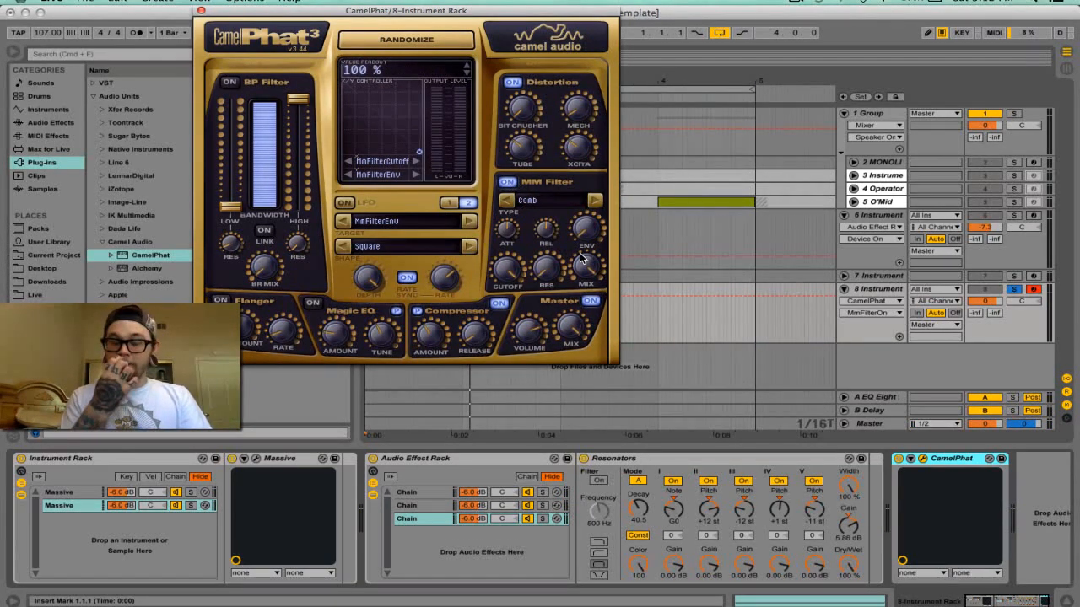
key(space)
drag(582, 231, 582, 191)
key(space)
click(372, 570)
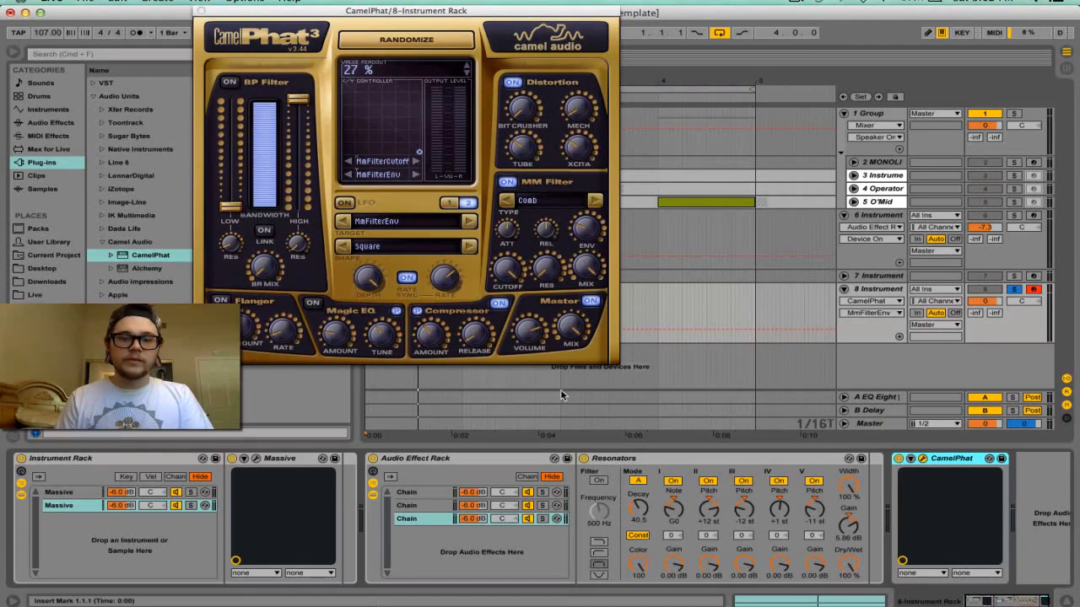
Step: Raise the Comb filter's resonance and lower its cutoff, then play the bass
drag(541, 277, 540, 225)
drag(506, 270, 521, 365)
key(space)
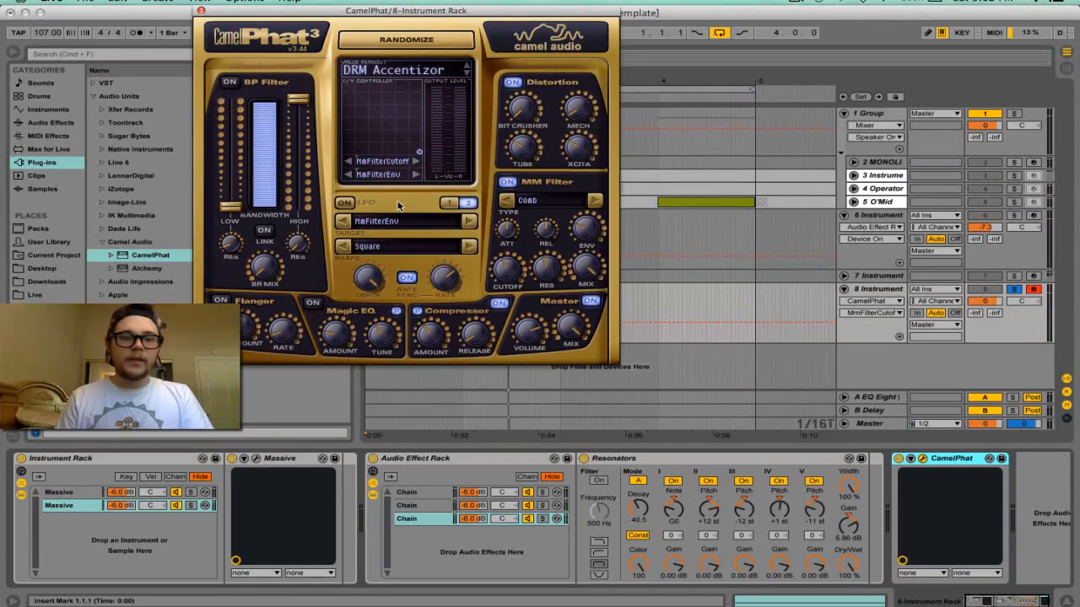
Step: Turn off CamelPhat's LFO 1 and set the Master volume to -4 dB
click(448, 203)
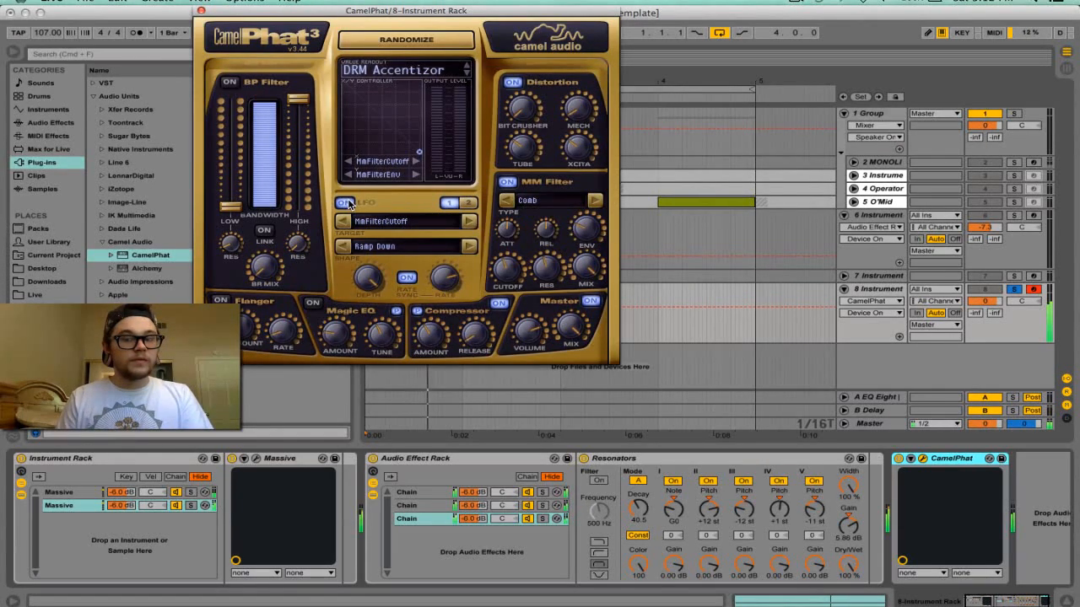
click(344, 202)
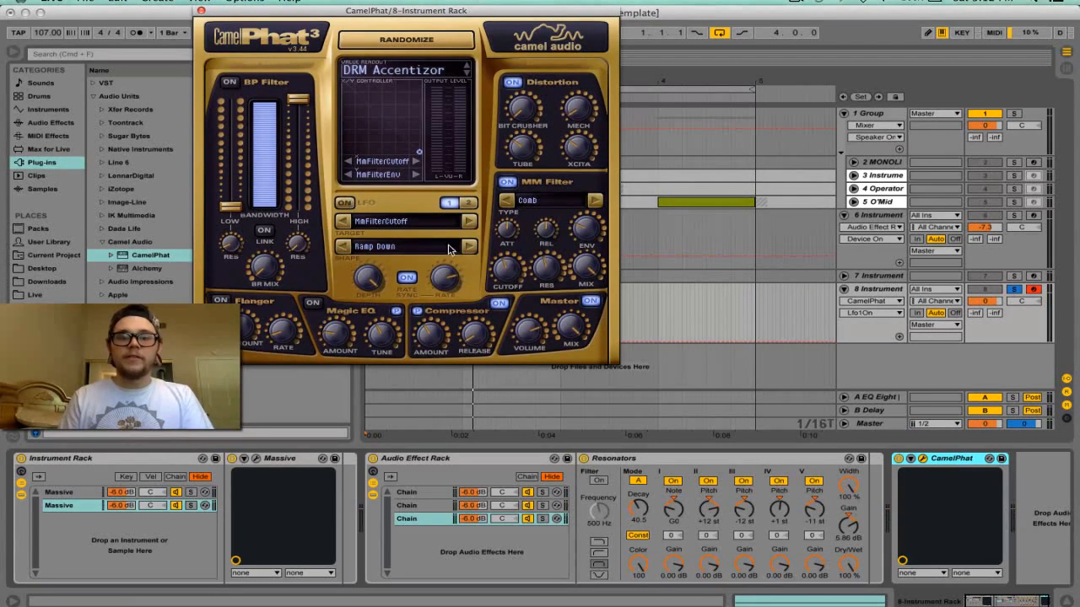
drag(537, 335, 532, 318)
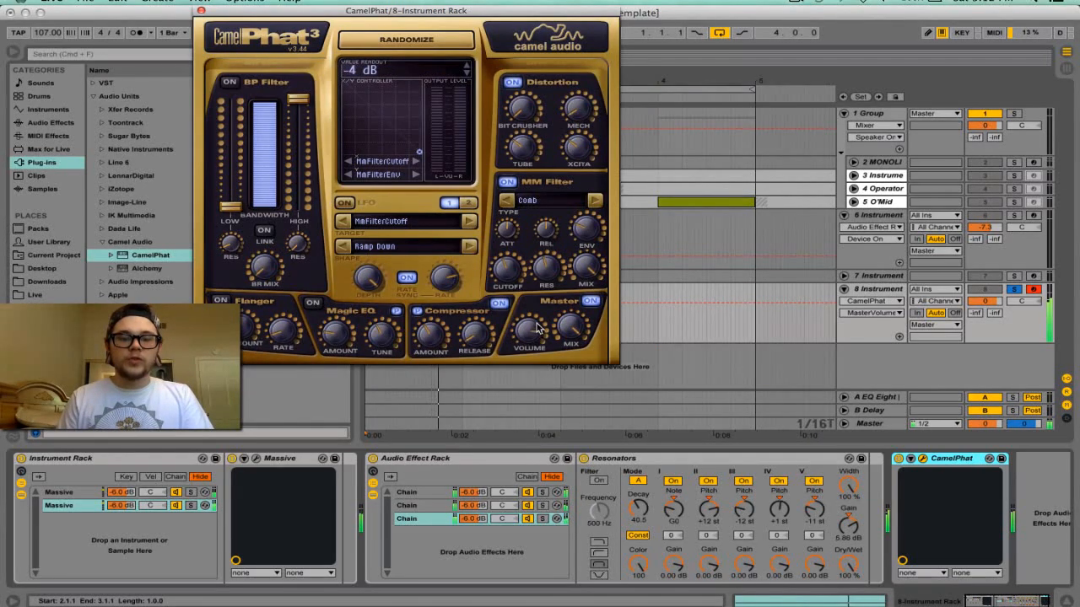
Step: Lower the Comb filter's resonance and fine-tune the Mech distortion during playback, then close the CamelPhat window
drag(545, 270, 555, 360)
key(space)
key(space)
drag(580, 117, 582, 121)
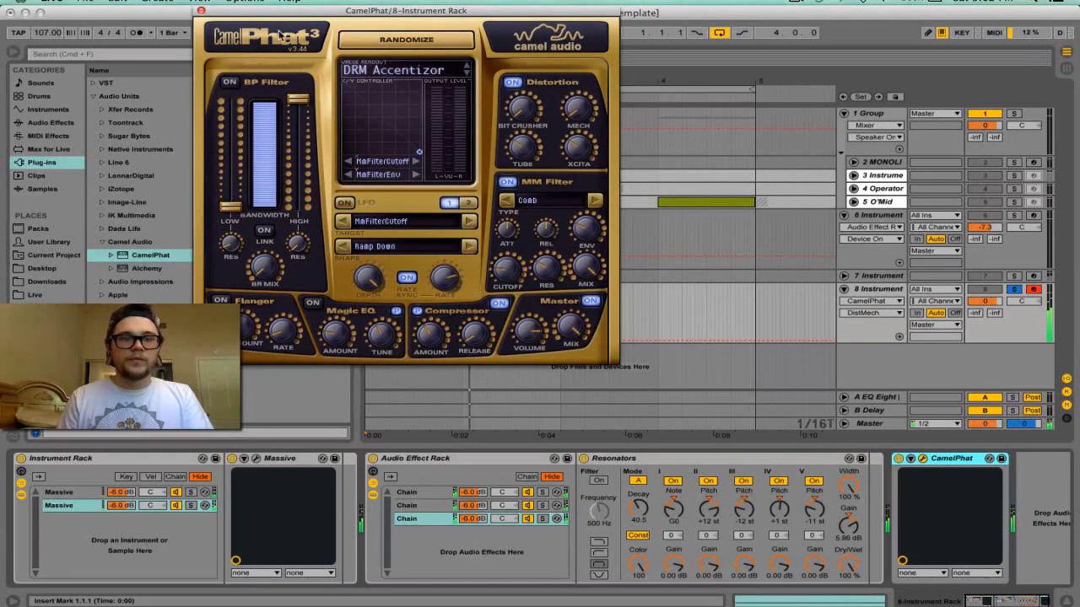
click(201, 10)
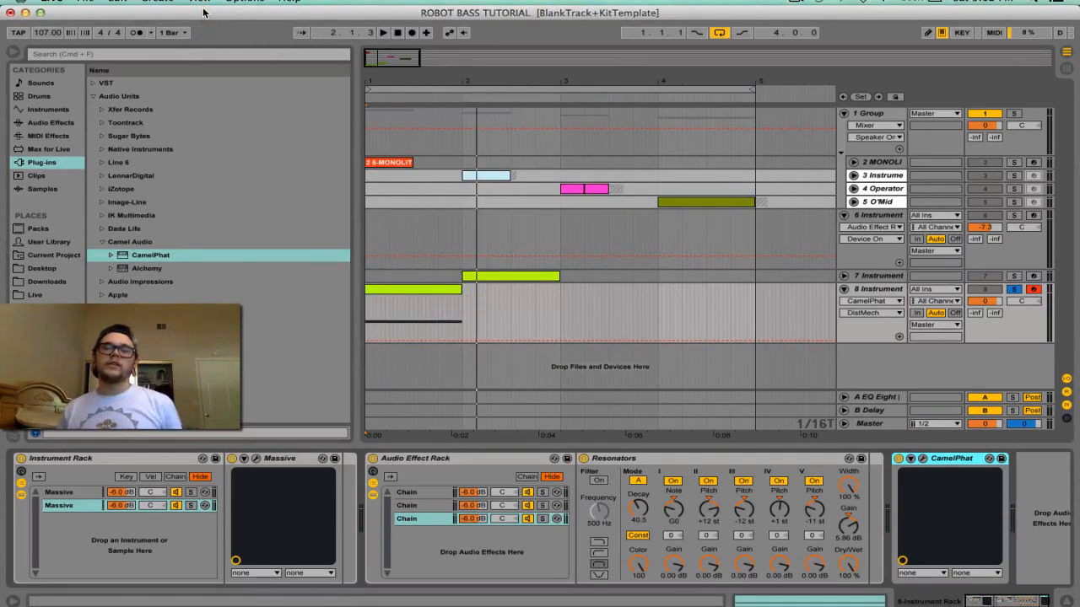